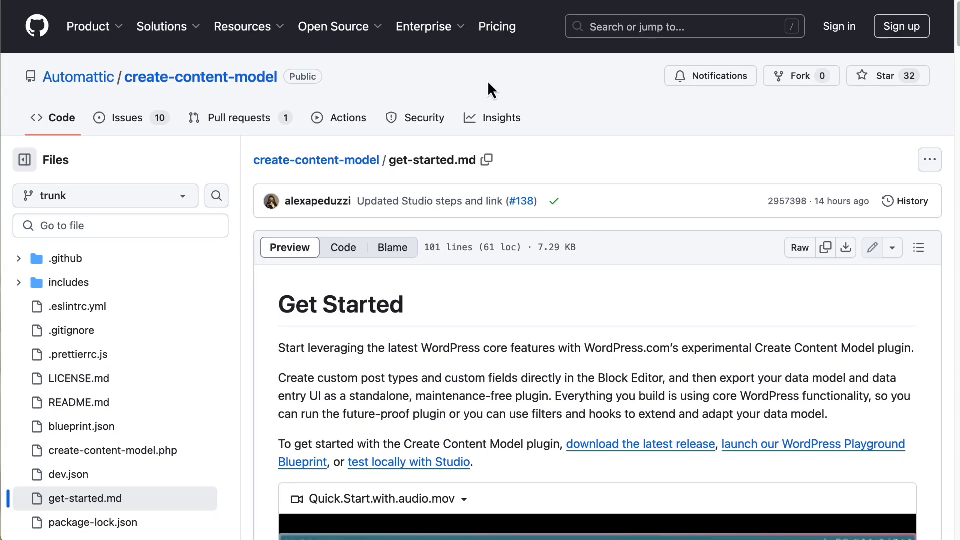
# - Scroll through the get-started.md guide to the create-content-model repository link
pyautogui.moveTo(84, 83)
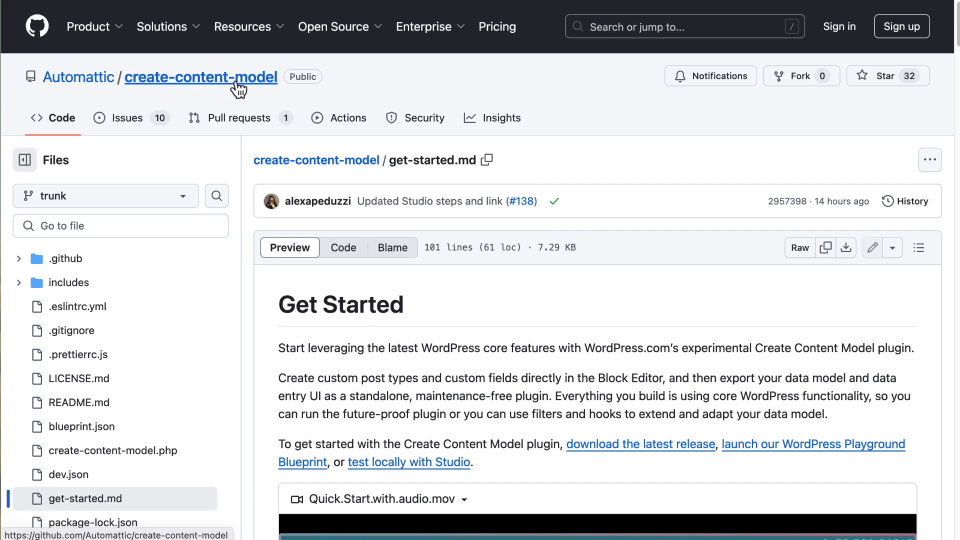
pyautogui.scroll(-3, 521, 311)
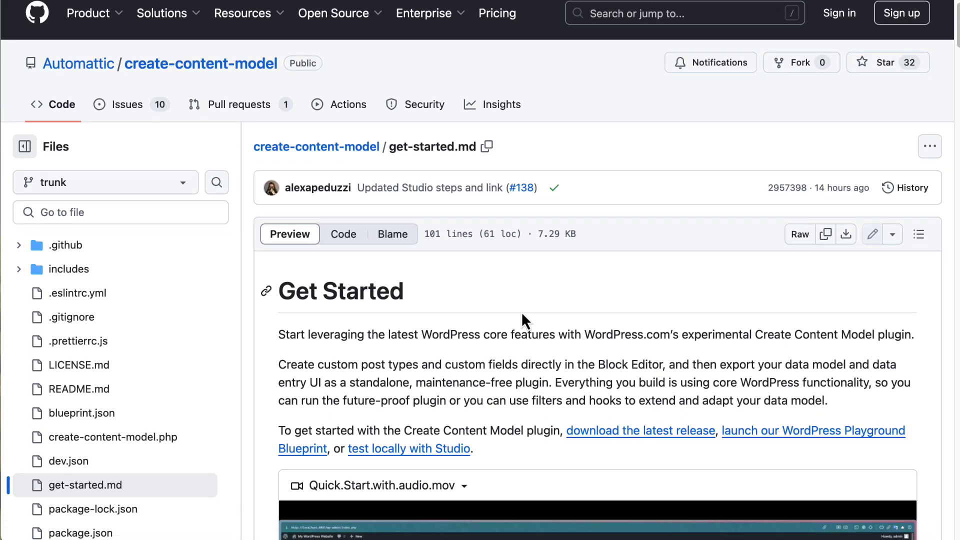
pyautogui.scroll(-8, 520, 311)
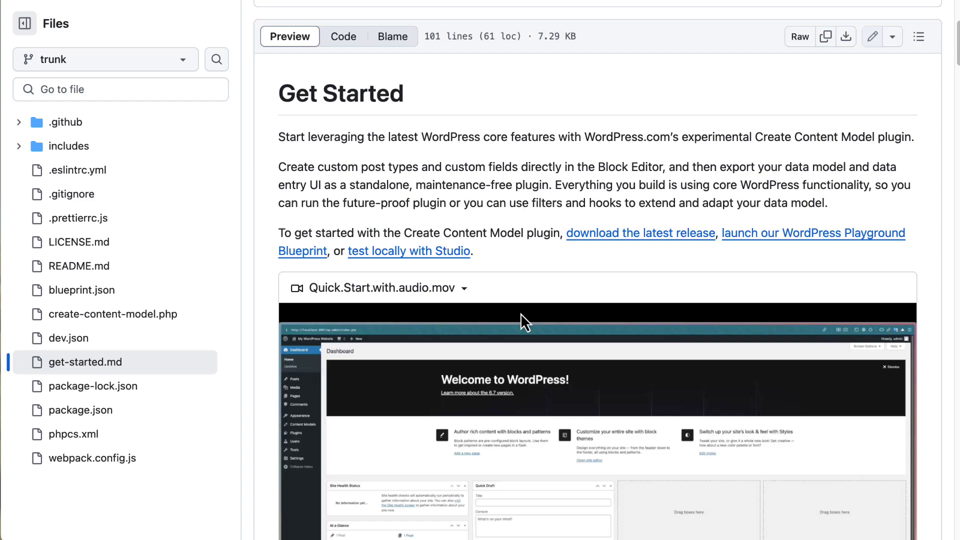
pyautogui.scroll(-4, 520, 312)
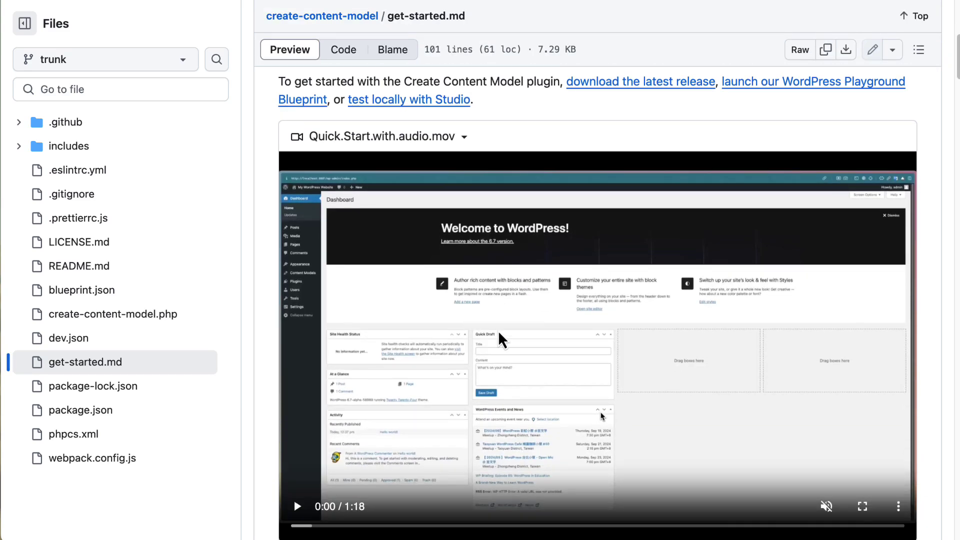
pyautogui.scroll(-5, 500, 330)
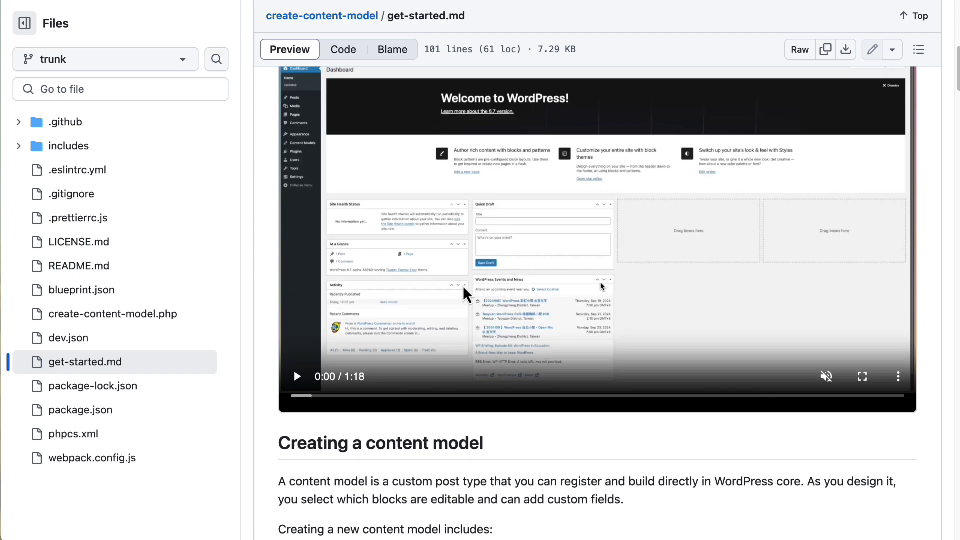
pyautogui.scroll(-10, 463, 285)
pyautogui.scroll(-20, 462, 292)
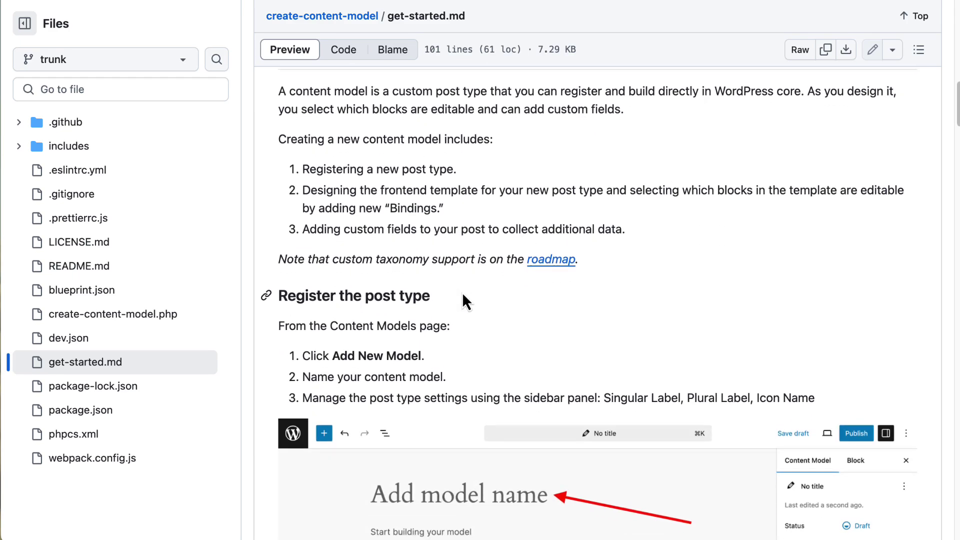
pyautogui.scroll(-7, 466, 299)
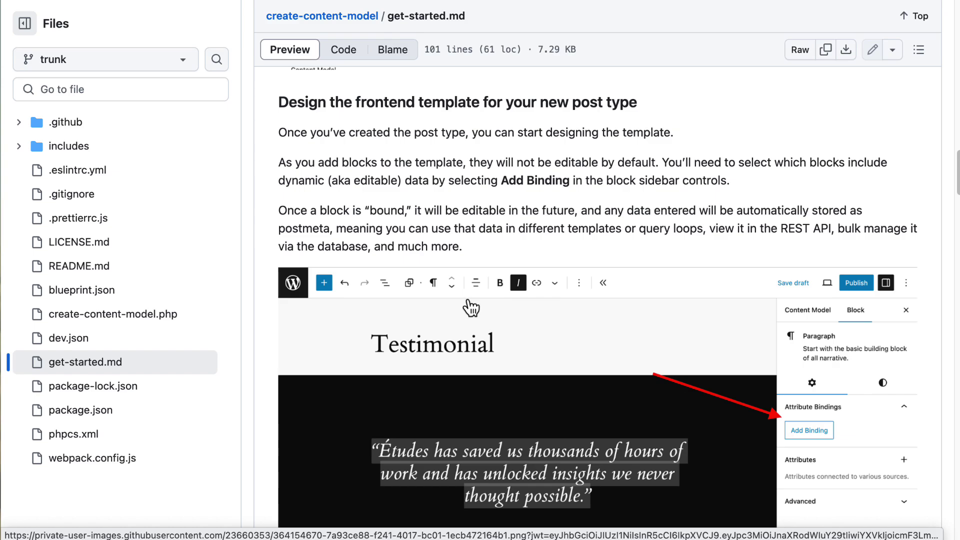
pyautogui.scroll(20, 470, 306)
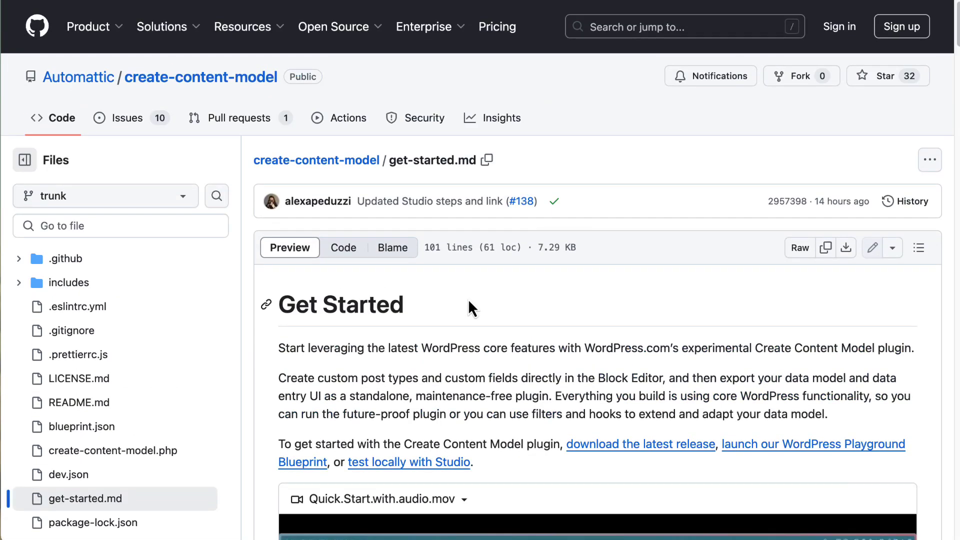
# - Open the create-content-model repository and scroll its README to Download Latest Release and back
pyautogui.click(317, 160)
pyautogui.scroll(-6, 274, 205)
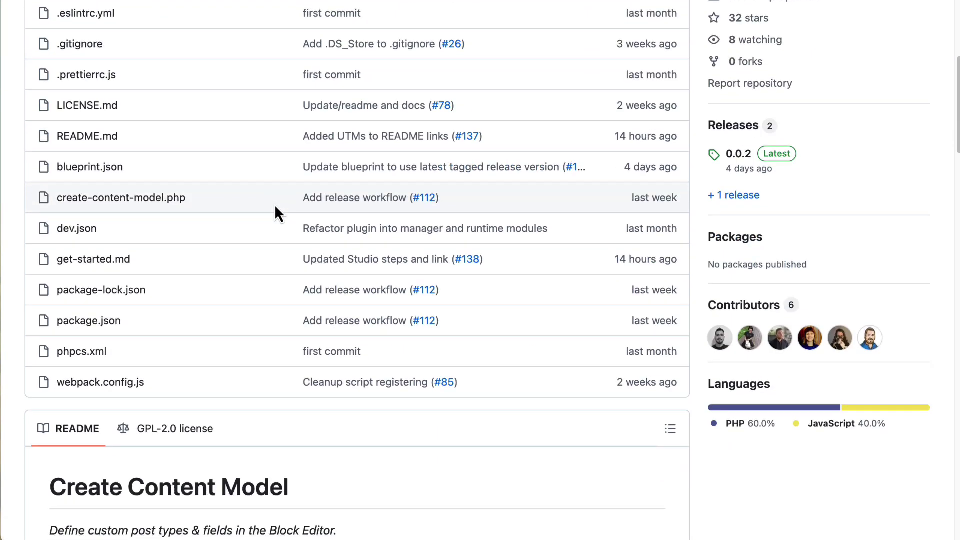
pyautogui.scroll(-13, 275, 205)
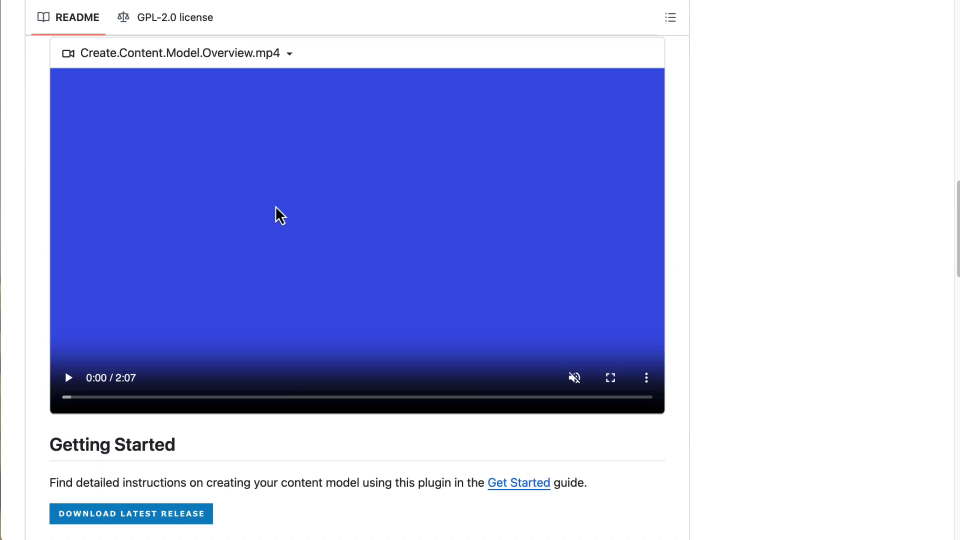
pyautogui.scroll(-4, 276, 206)
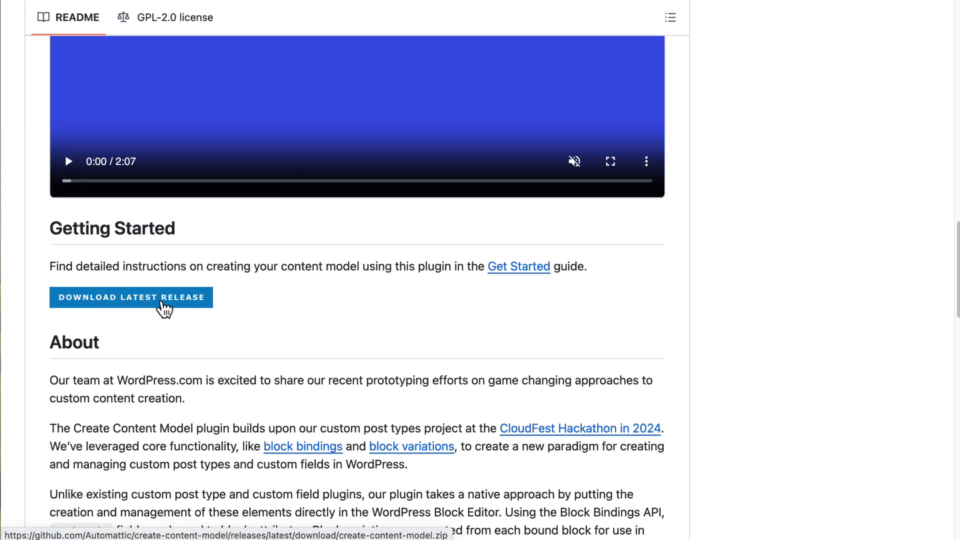
pyautogui.scroll(17, 164, 309)
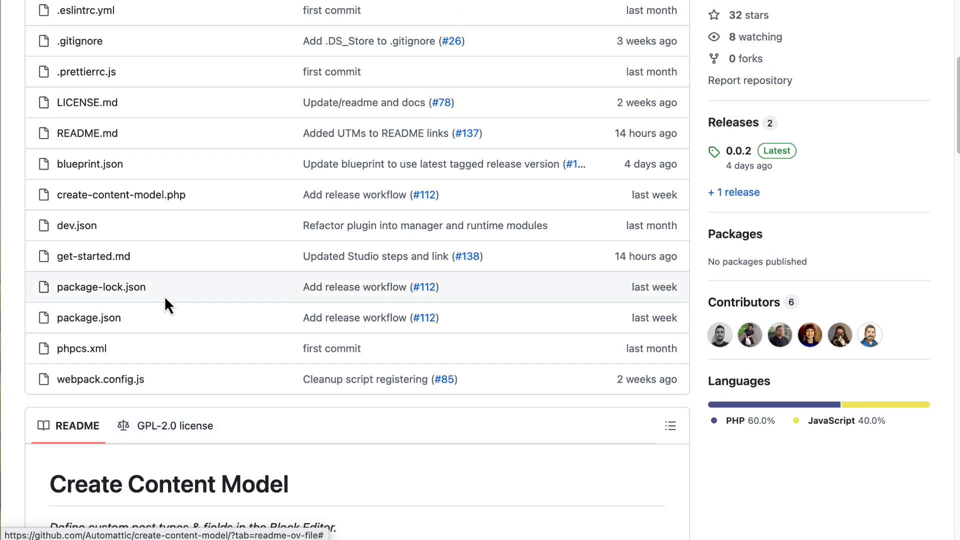
pyautogui.scroll(1, 165, 300)
pyautogui.scroll(1, 174, 292)
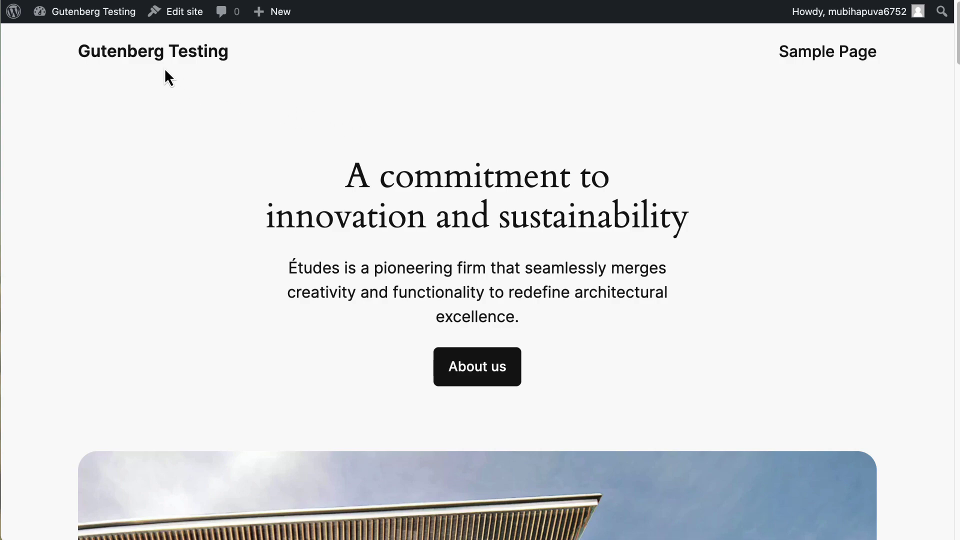
# - Search the plugin directory for 'gutenberg', then install and activate the Gutenberg plugin
pyautogui.moveTo(96, 13)
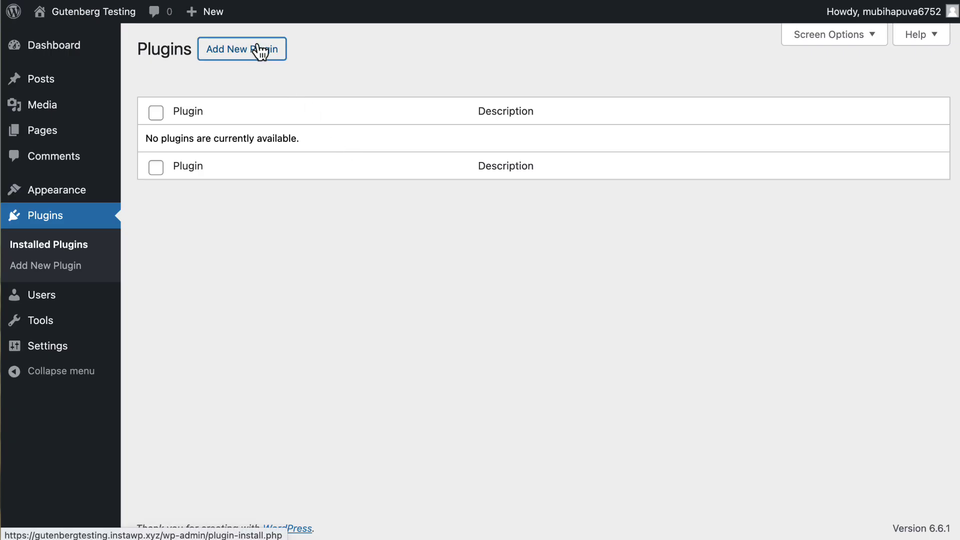
pyautogui.click(258, 50)
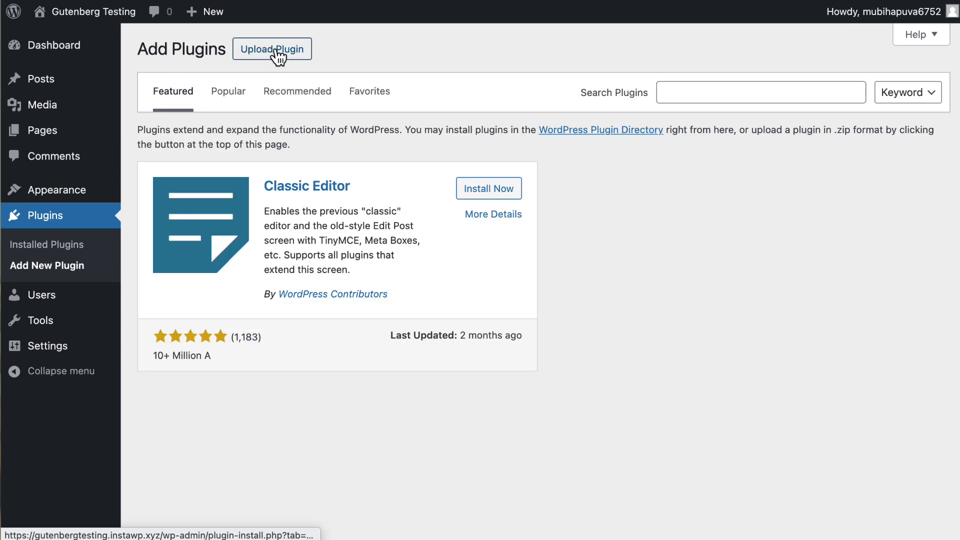
pyautogui.click(687, 94)
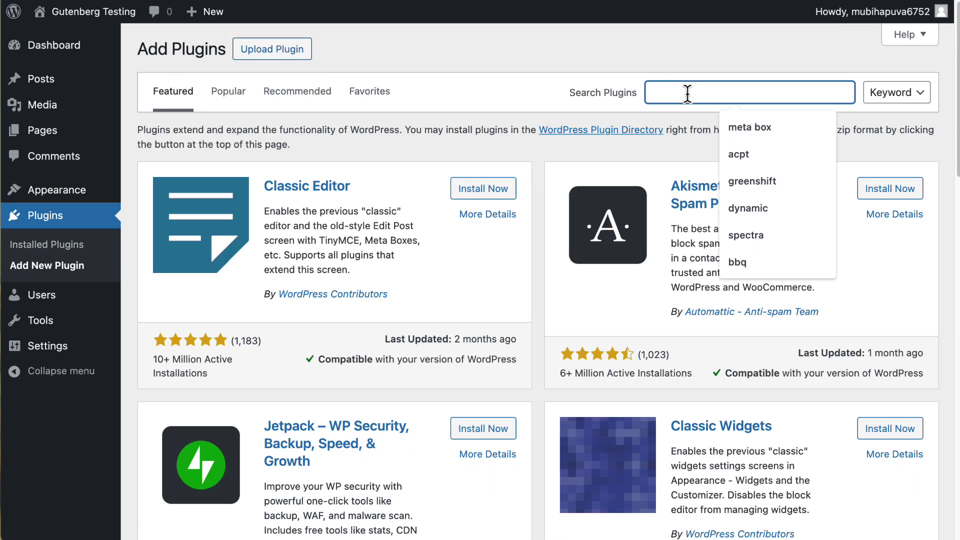
pyautogui.write('gut')
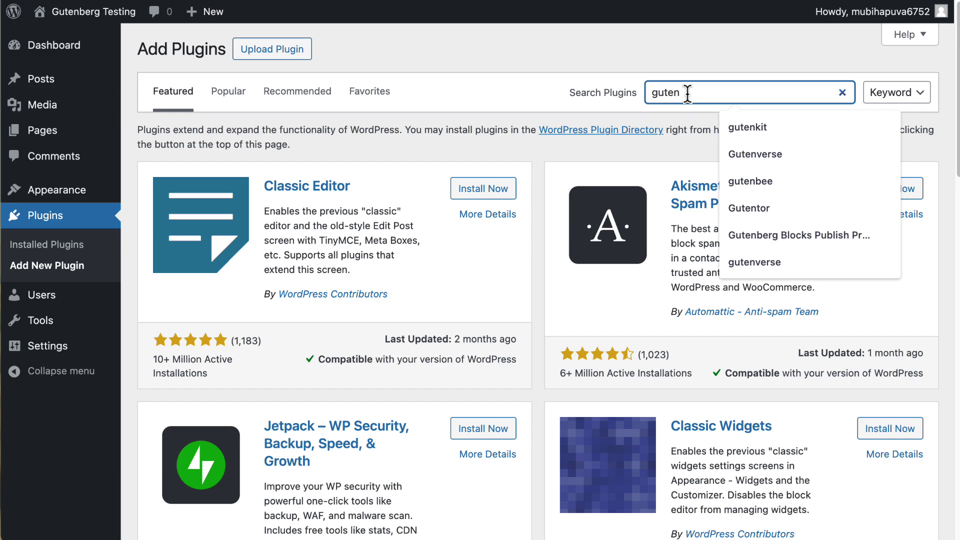
pyautogui.write('enberg')
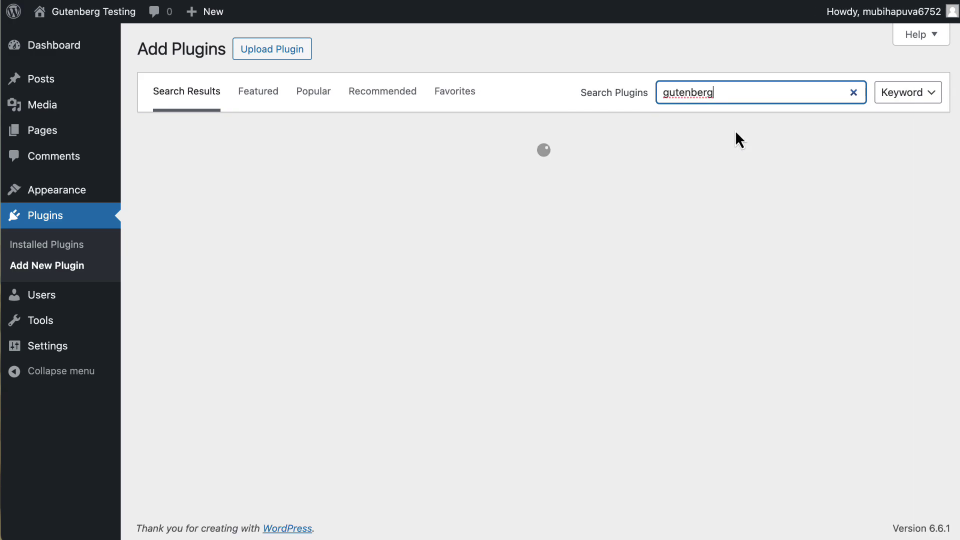
pyautogui.scroll(-10, 645, 165)
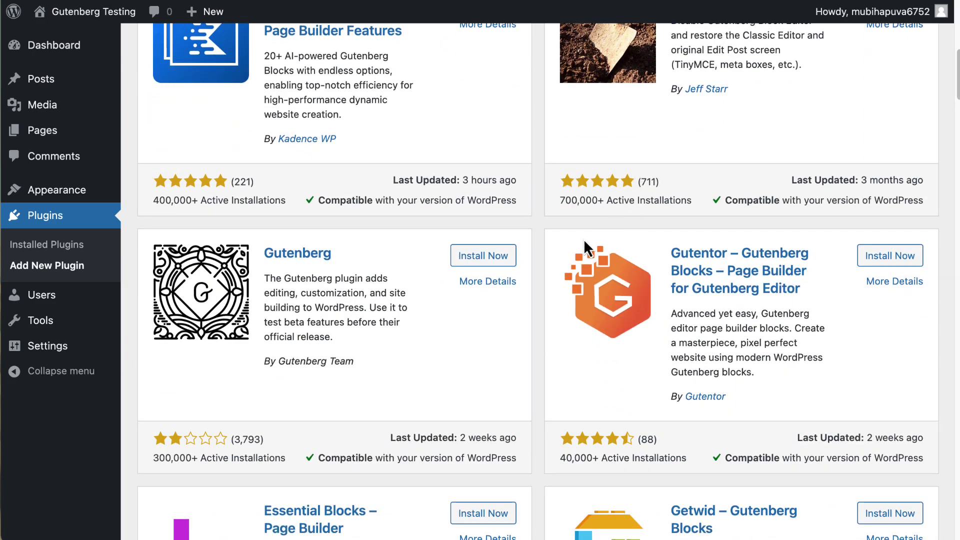
pyautogui.click(482, 258)
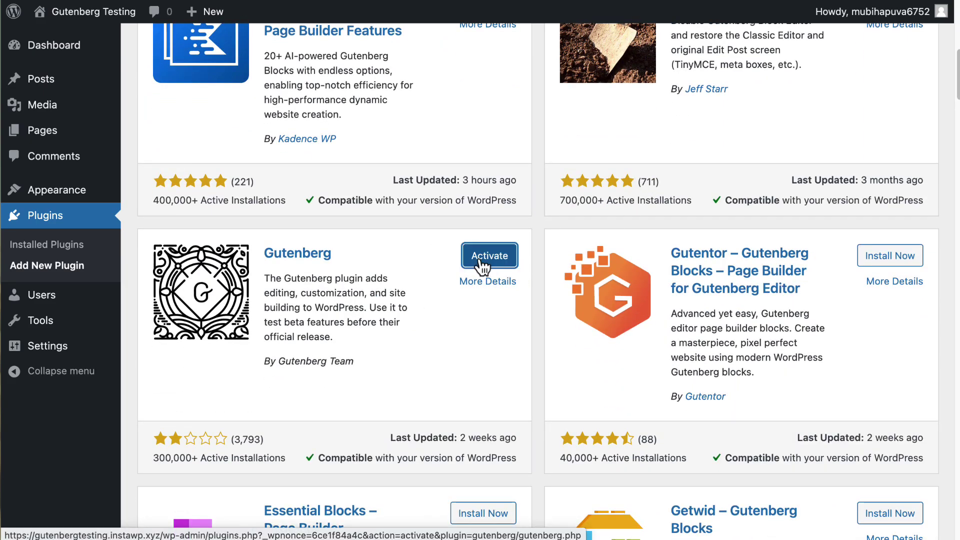
pyautogui.click(481, 264)
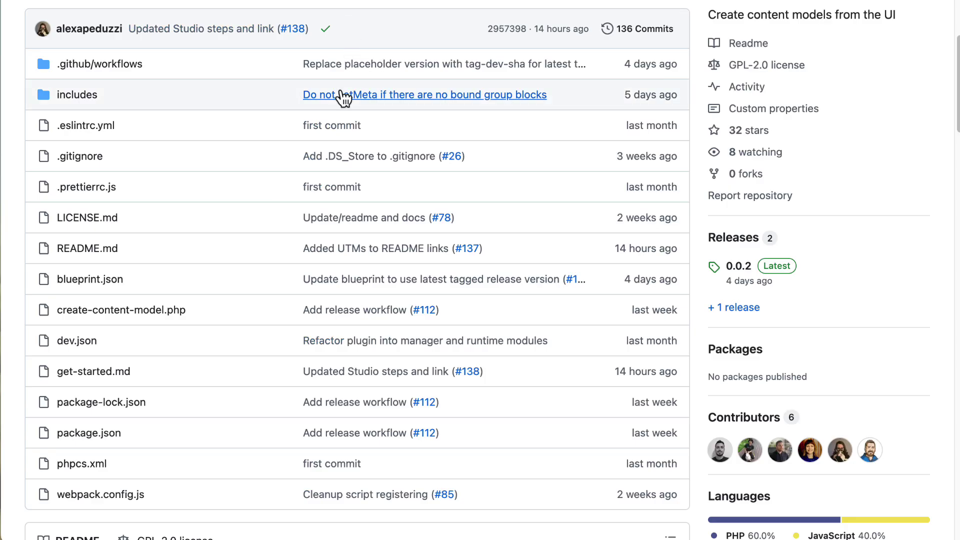
pyautogui.scroll(-15, 338, 107)
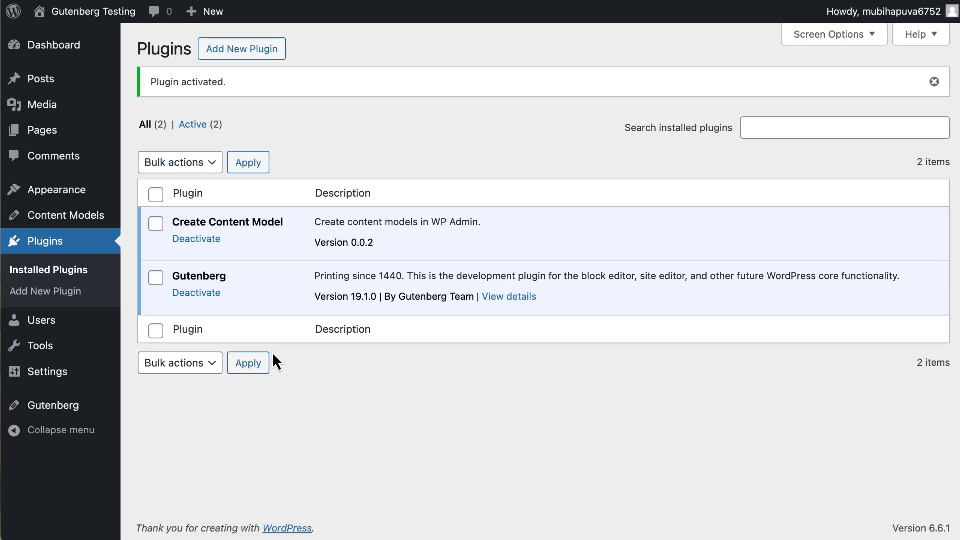
pyautogui.moveTo(75, 406)
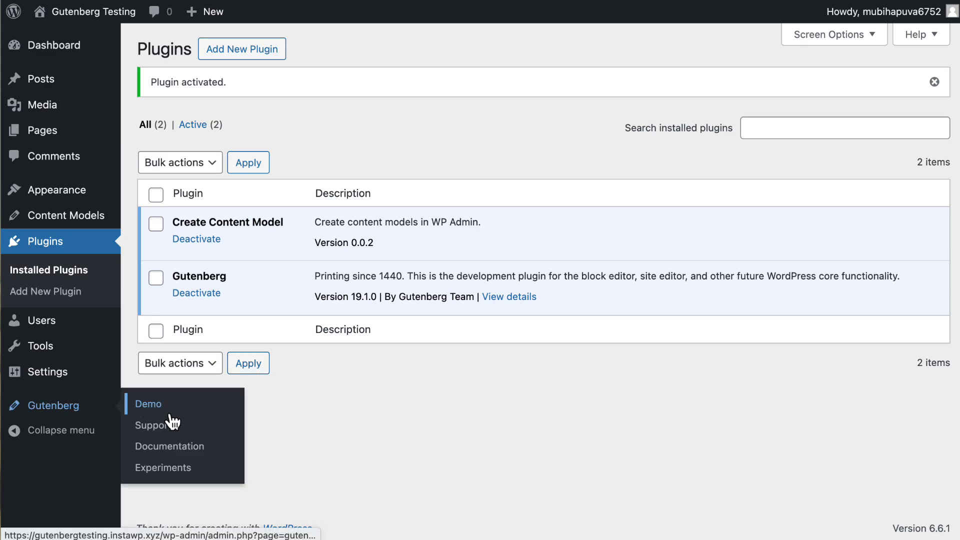
# - Enable the 'UI to create block bindings' experiment in Gutenberg > Experiments and save changes
pyautogui.click(156, 469)
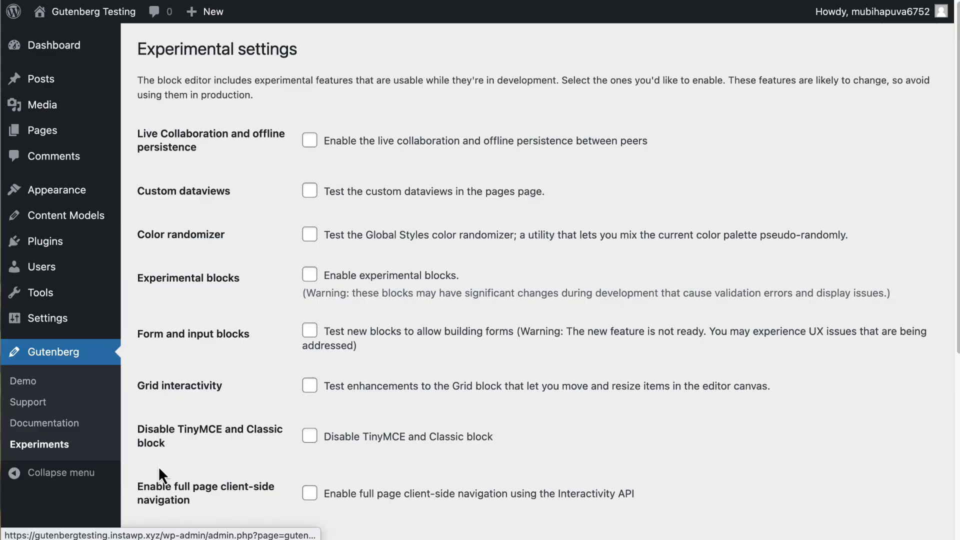
pyautogui.scroll(-10, 233, 395)
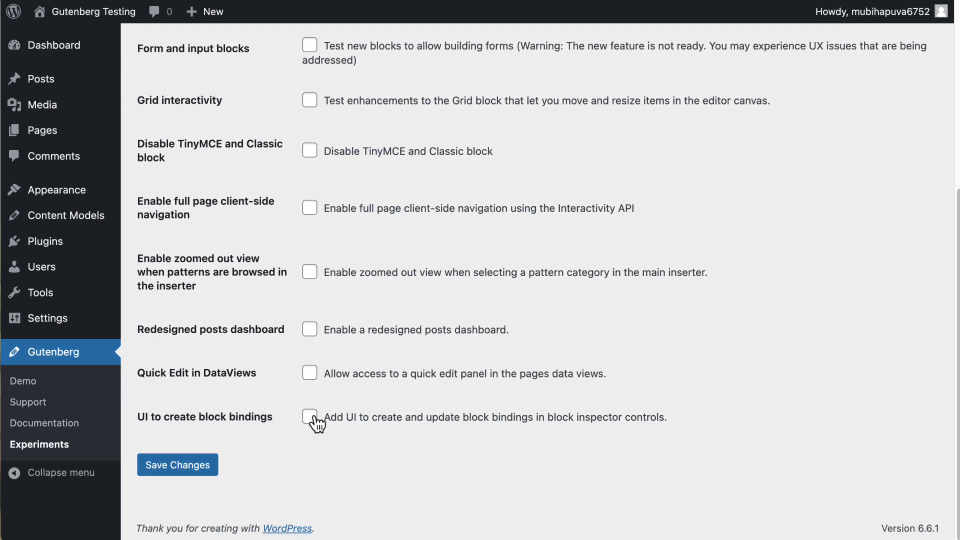
pyautogui.click(174, 462)
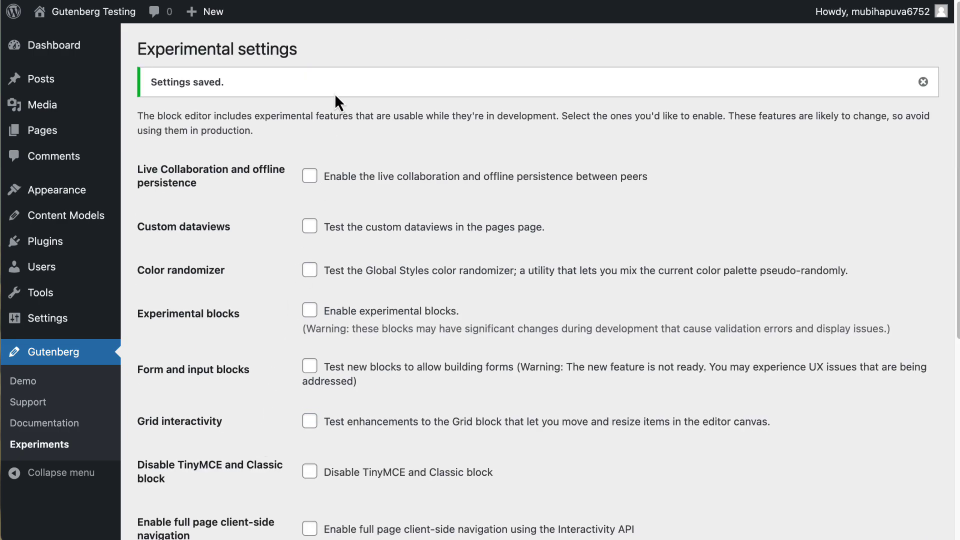
pyautogui.moveTo(59, 221)
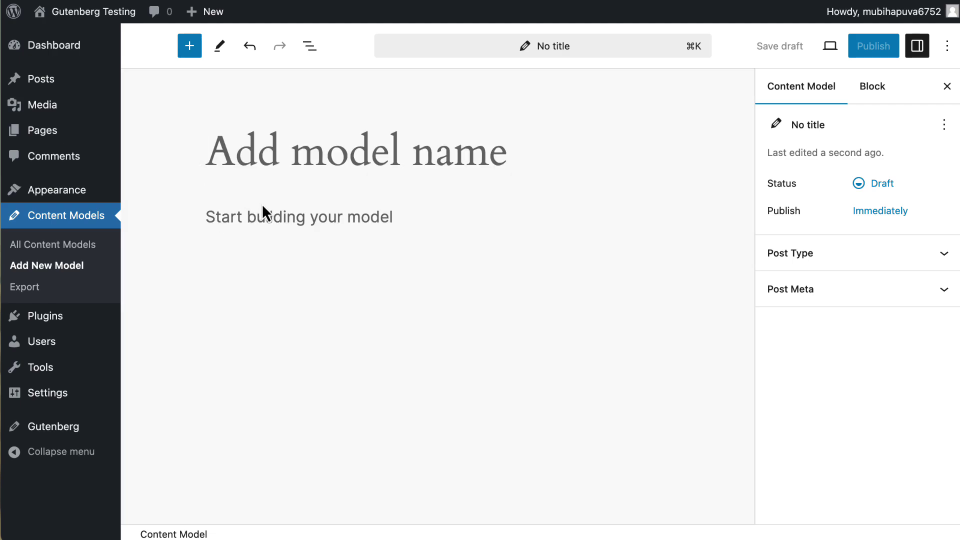
# - Title the model 'Team Member' and set its singular label to Team Member
pyautogui.write('TeamMember')
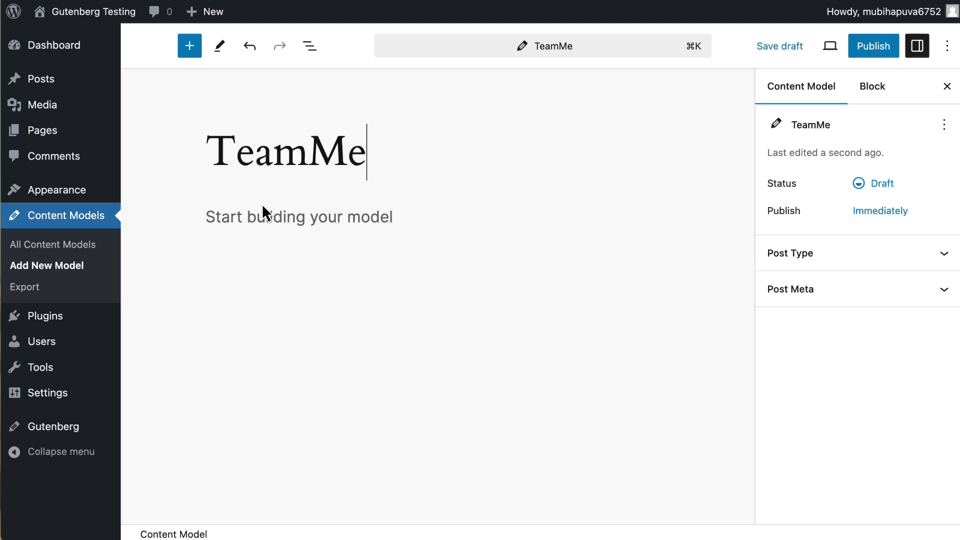
pyautogui.click(308, 151)
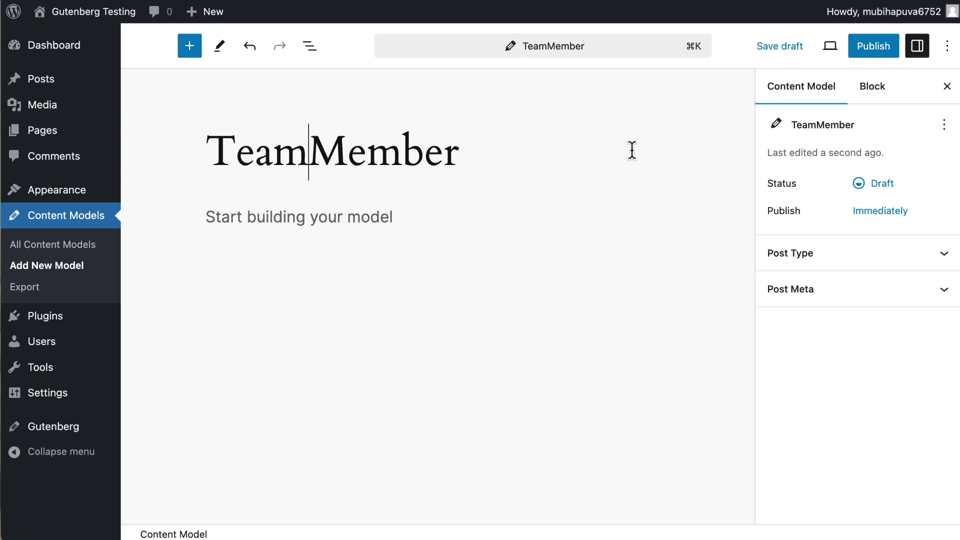
pyautogui.click(796, 256)
pyautogui.click(798, 303)
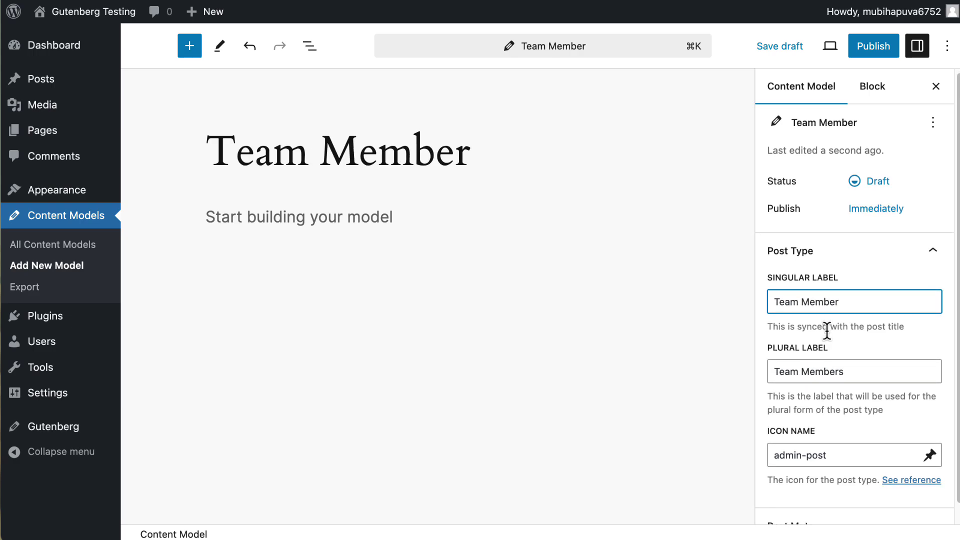
pyautogui.scroll(-1, 825, 345)
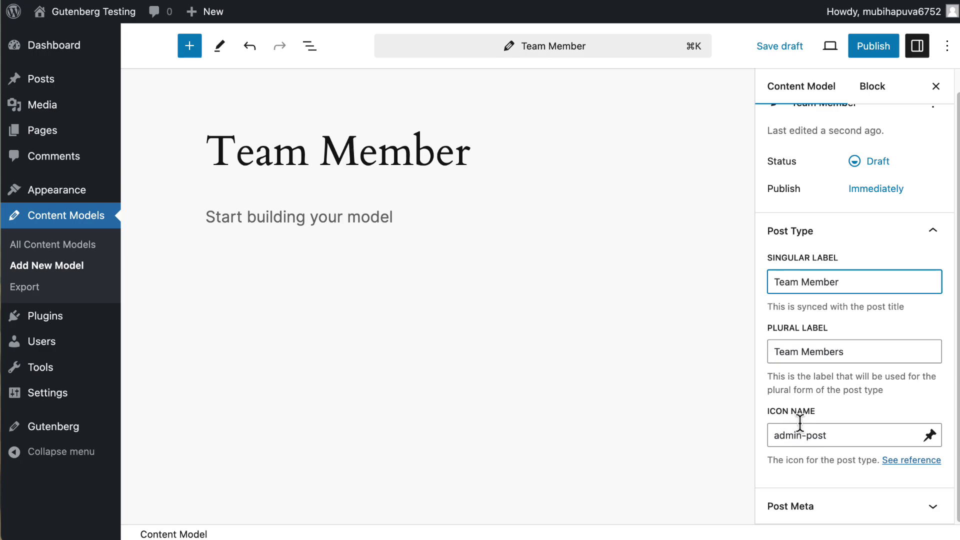
# - Find the groups icon in the Dashicons reference and select its name, dashicons-groups
pyautogui.click(902, 463)
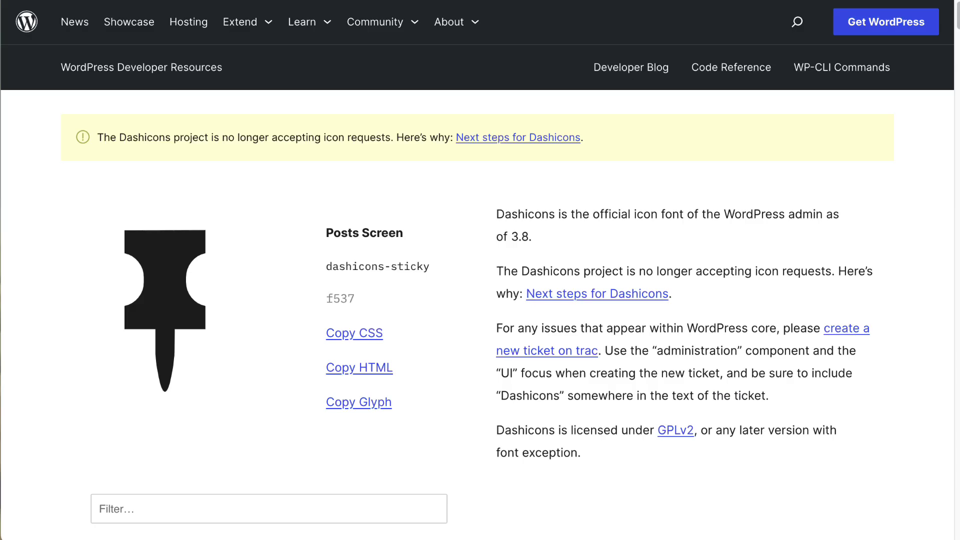
pyautogui.scroll(-3, 543, 254)
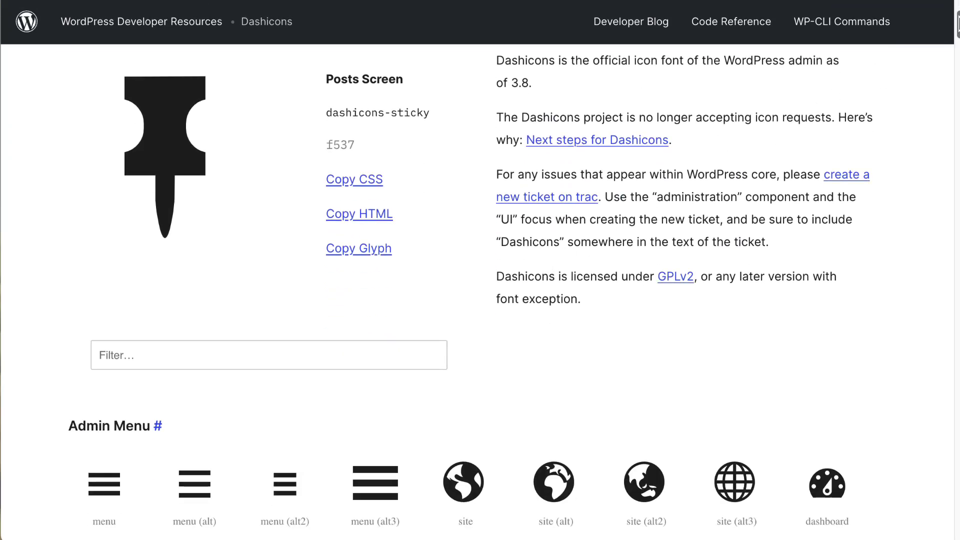
pyautogui.scroll(-20, 479, 300)
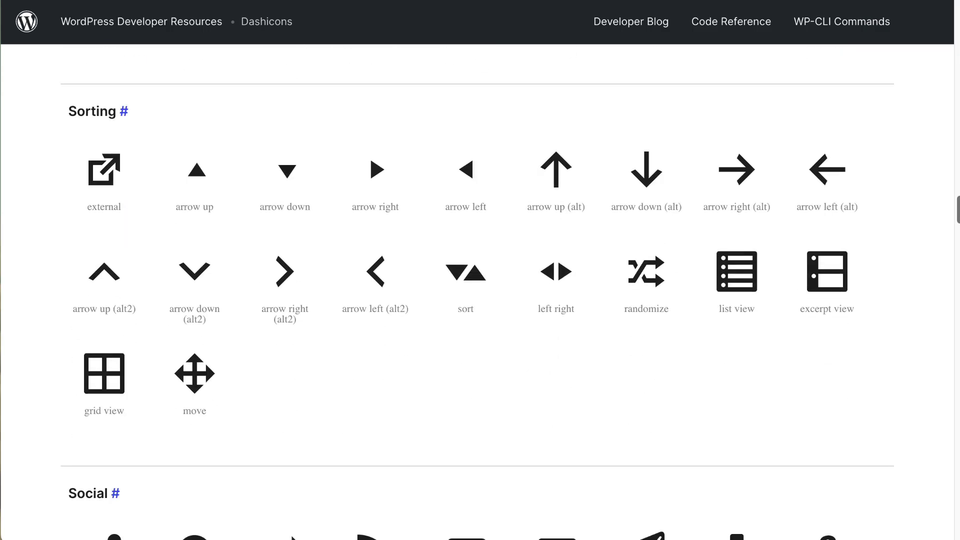
pyautogui.scroll(-14, 957, 274)
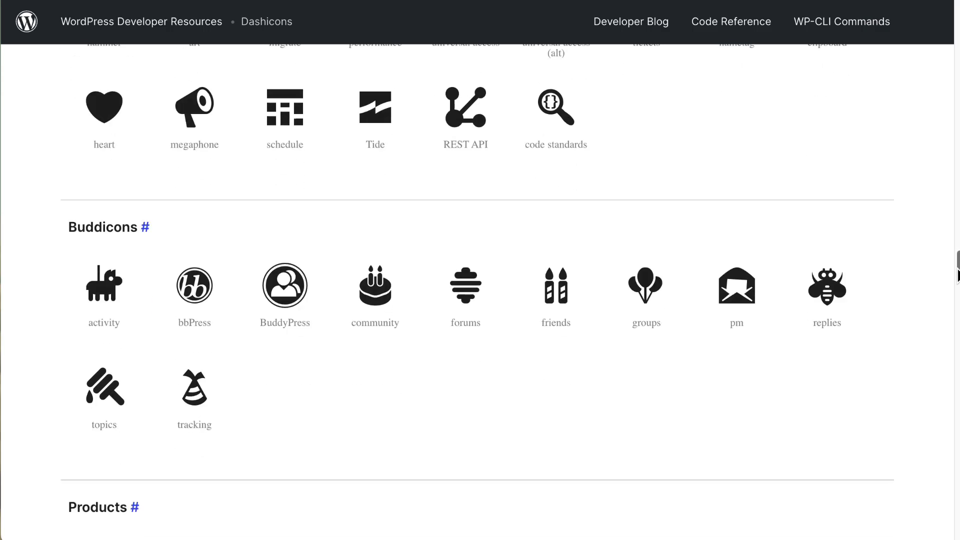
pyautogui.scroll(-20, 957, 275)
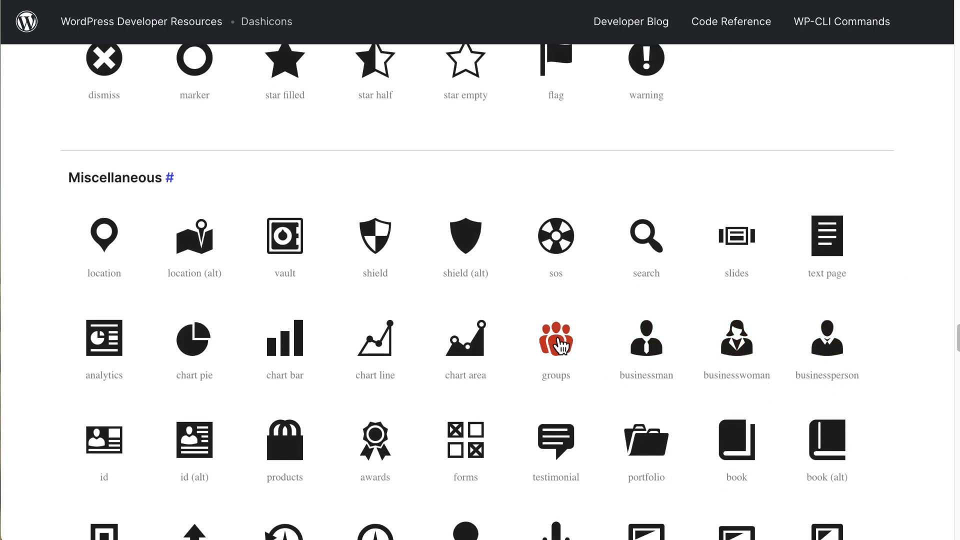
pyautogui.click(556, 339)
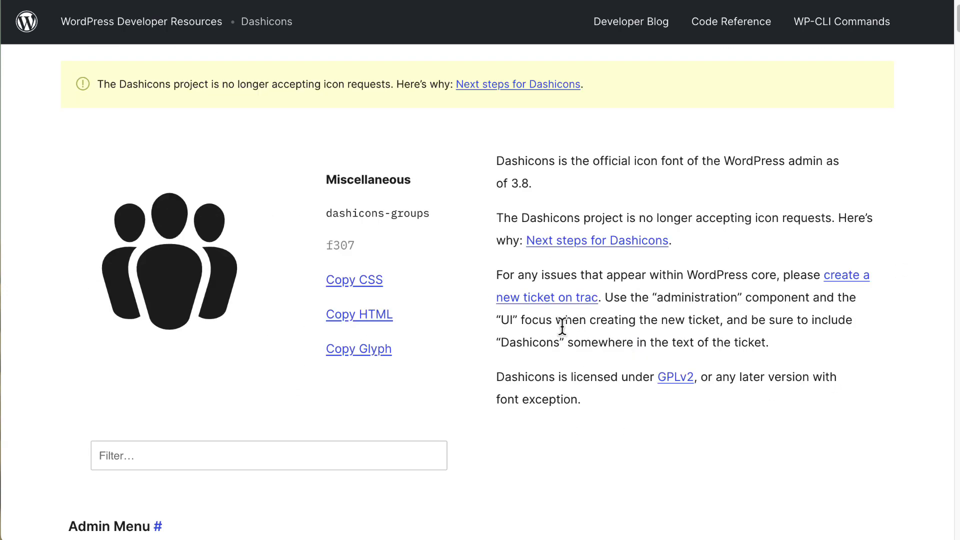
pyautogui.moveTo(441, 214); pyautogui.dragTo(338, 215)
pyautogui.press('super+c')
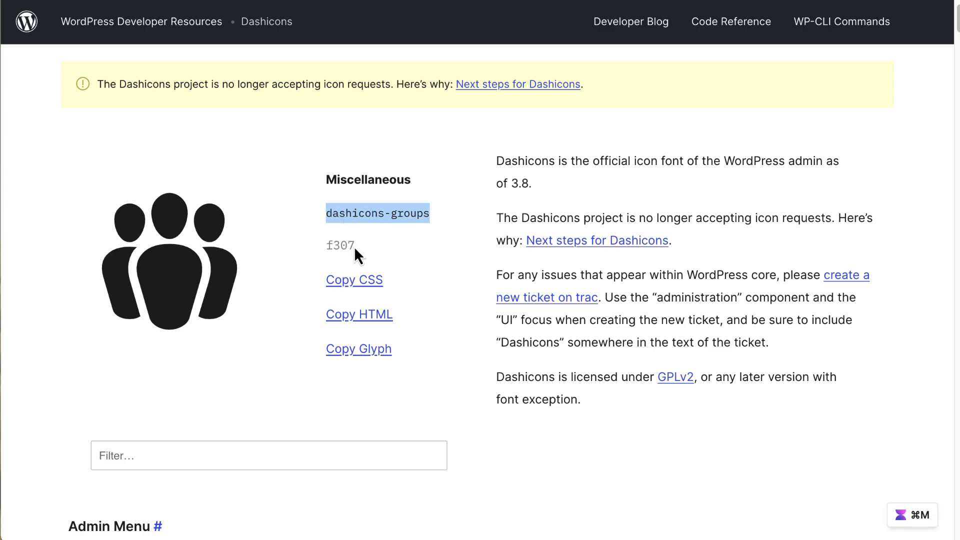
# - Replace the admin-post icon with dashicons-groups and publish the Team Member content model
pyautogui.press('super+w')
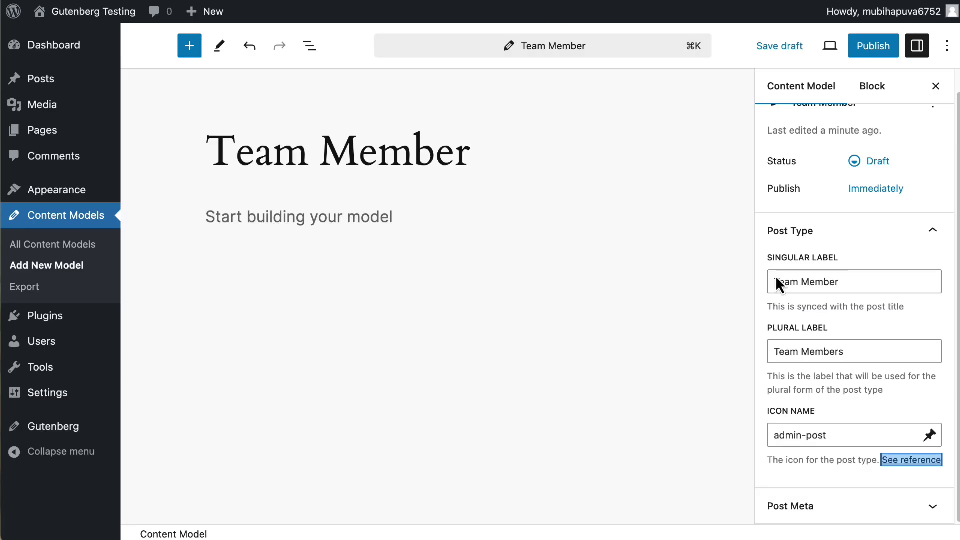
pyautogui.moveTo(832, 434); pyautogui.dragTo(755, 439)
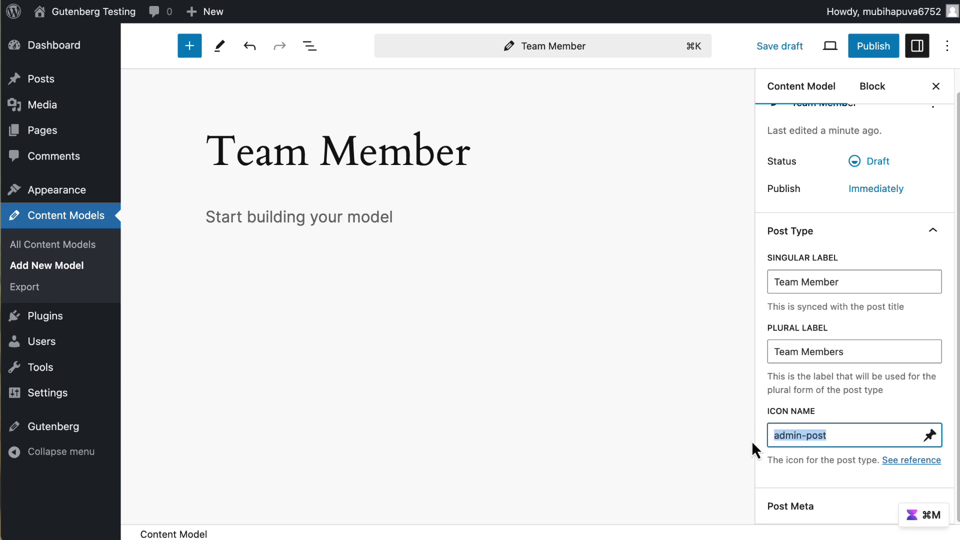
pyautogui.press('super+v')
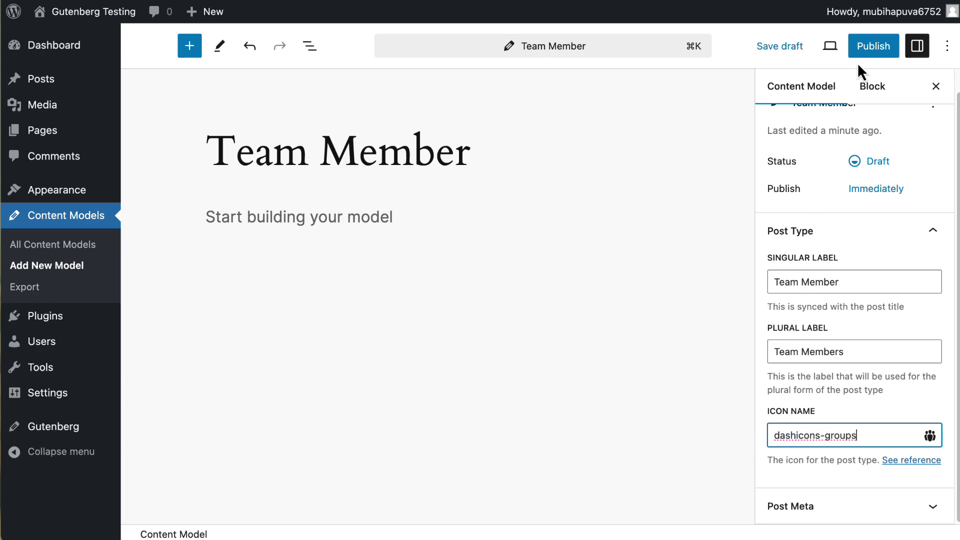
pyautogui.click(871, 51)
pyautogui.click(820, 50)
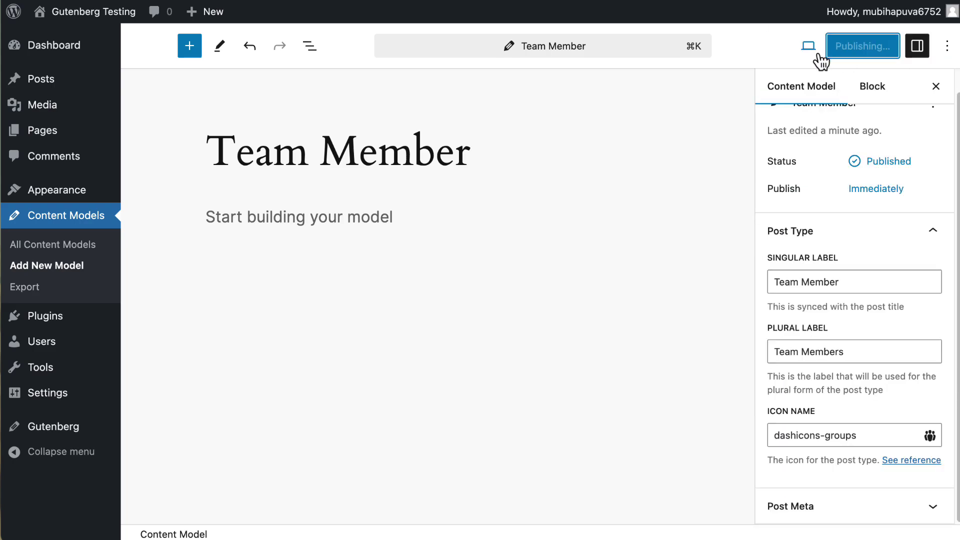
pyautogui.click(342, 217)
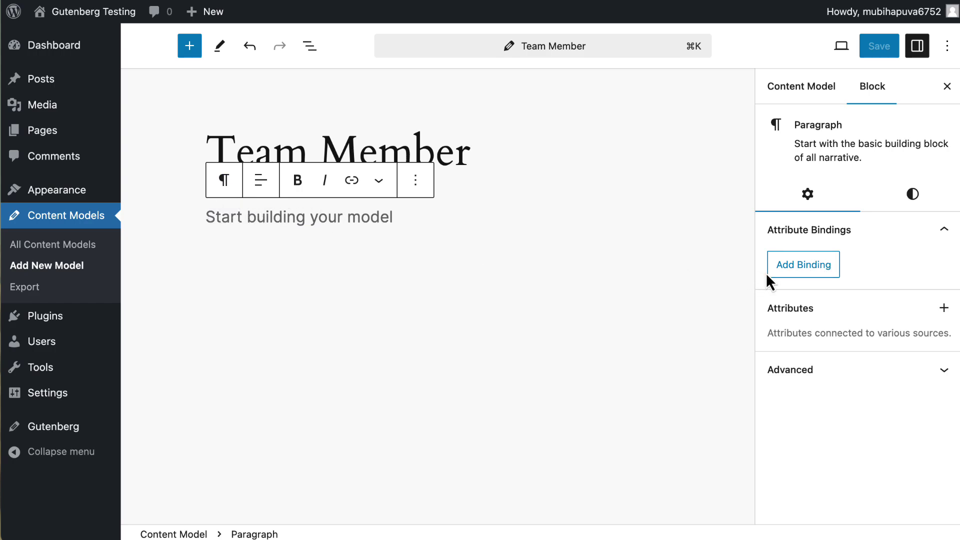
# - Bind the placeholder paragraph to the Job Title field and save the binding
pyautogui.click(792, 265)
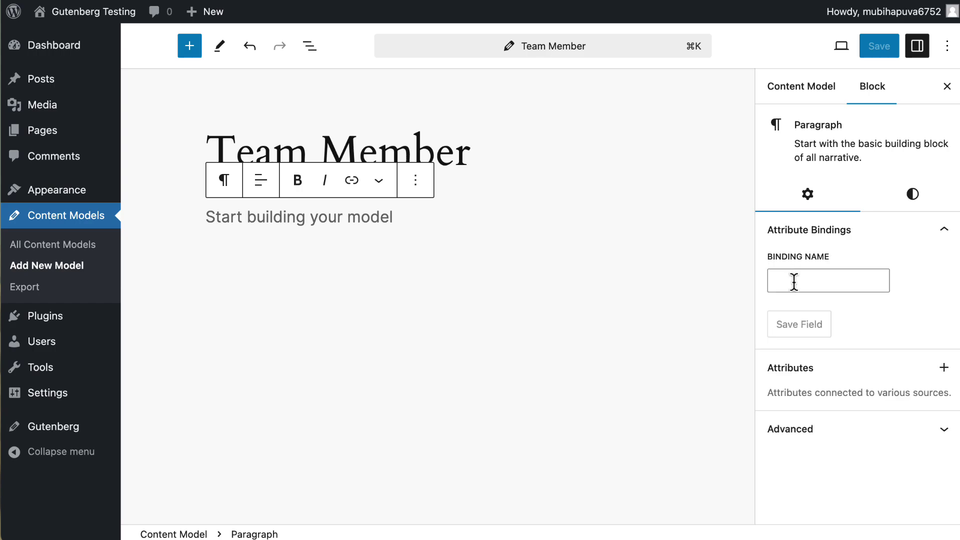
pyautogui.click(794, 281)
pyautogui.write('Job Title')
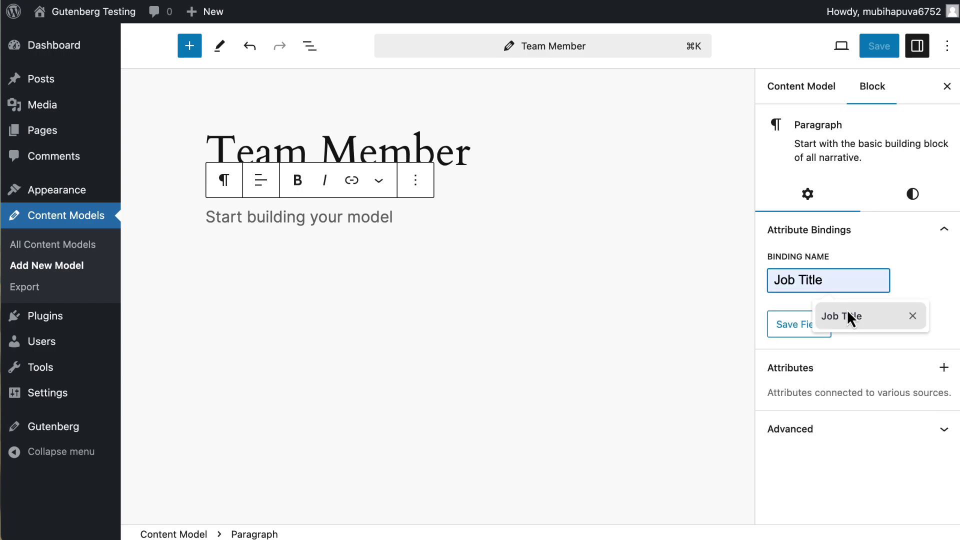
pyautogui.click(847, 311)
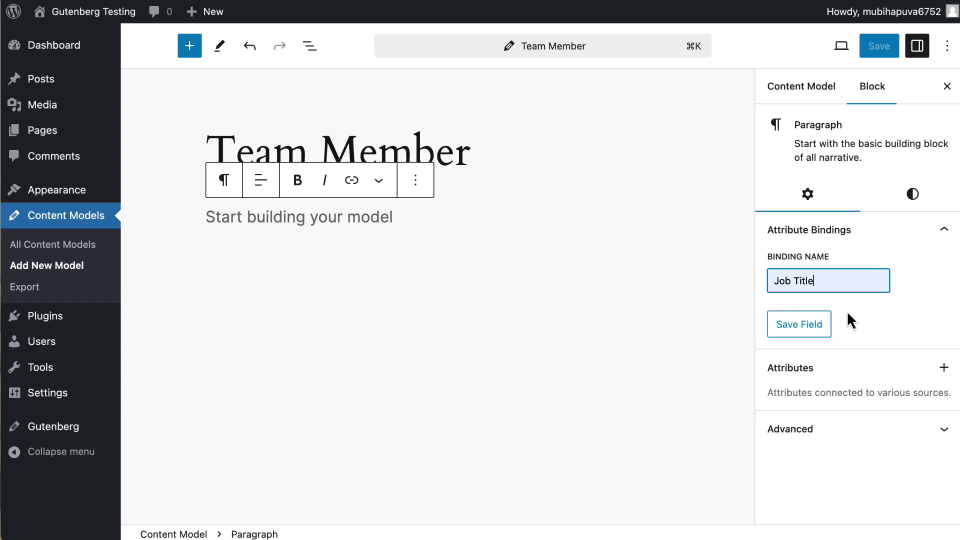
pyautogui.click(809, 333)
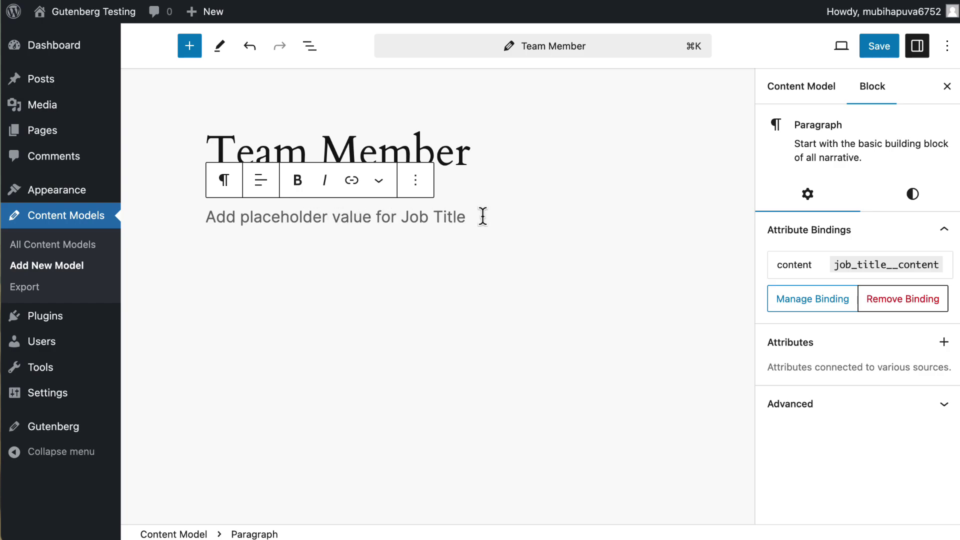
pyautogui.click(474, 241)
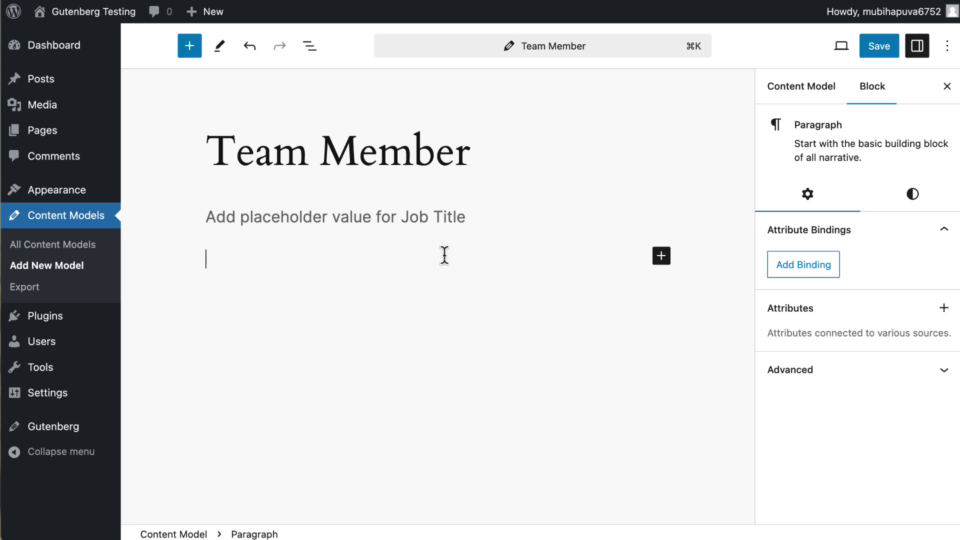
# - Insert an Image block with /im and bind it to a Member Photo field
pyautogui.write('/im')
pyautogui.click(316, 288)
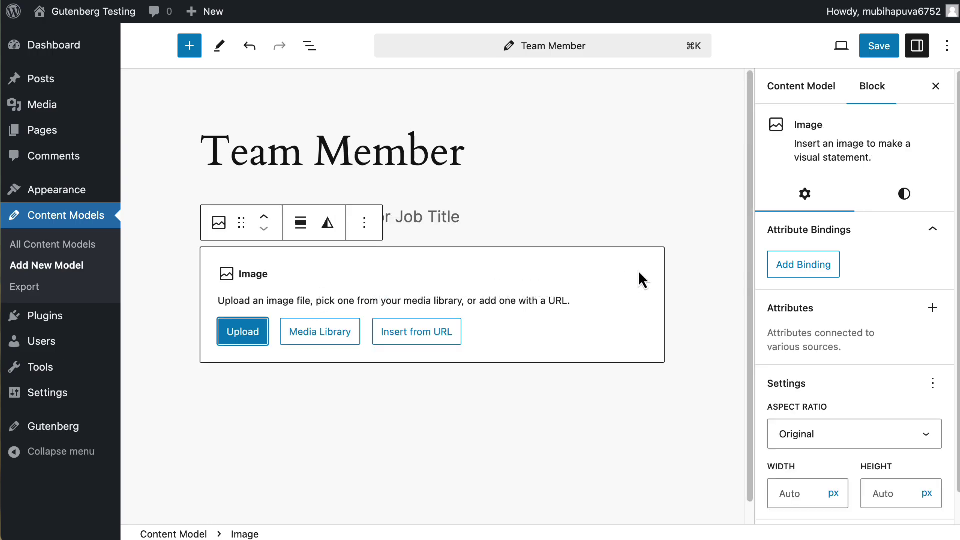
pyautogui.click(806, 269)
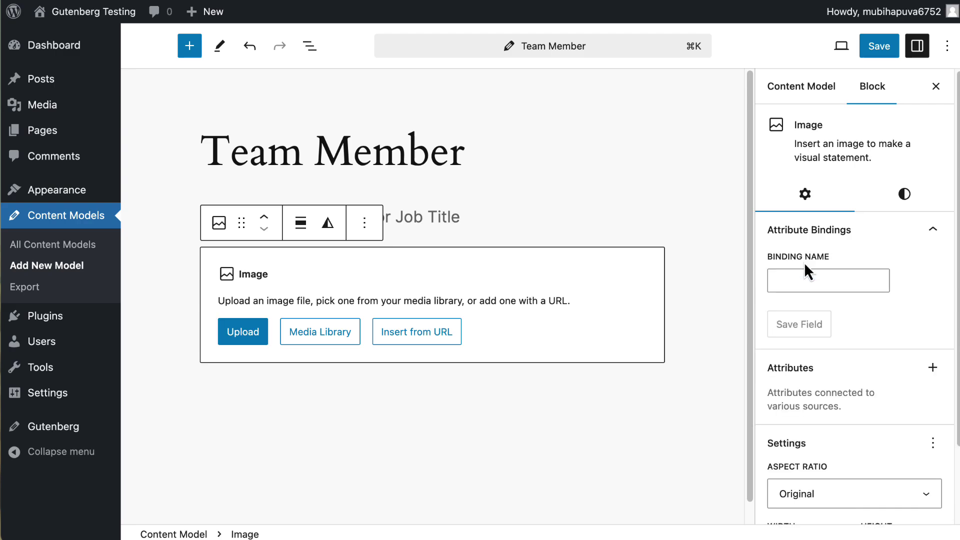
pyautogui.click(798, 275)
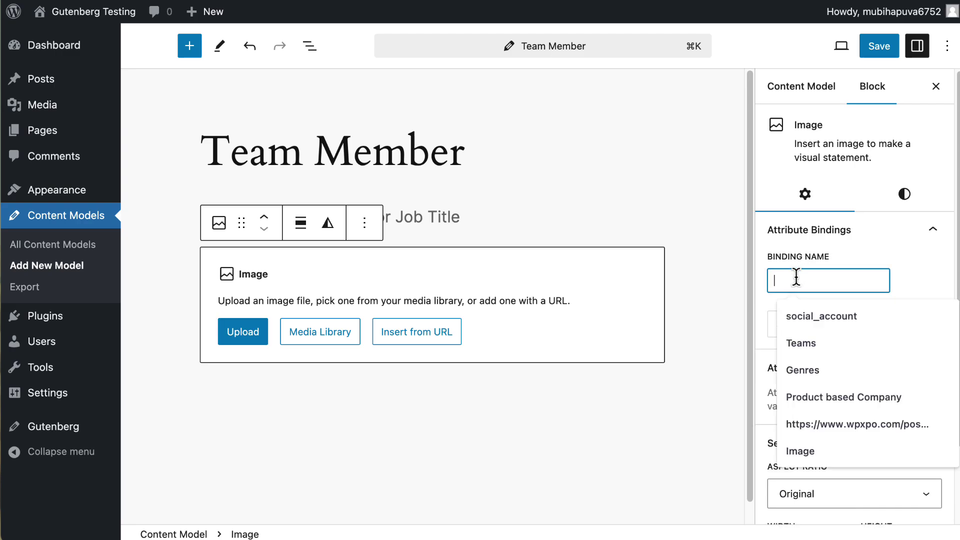
pyautogui.write('Mem')
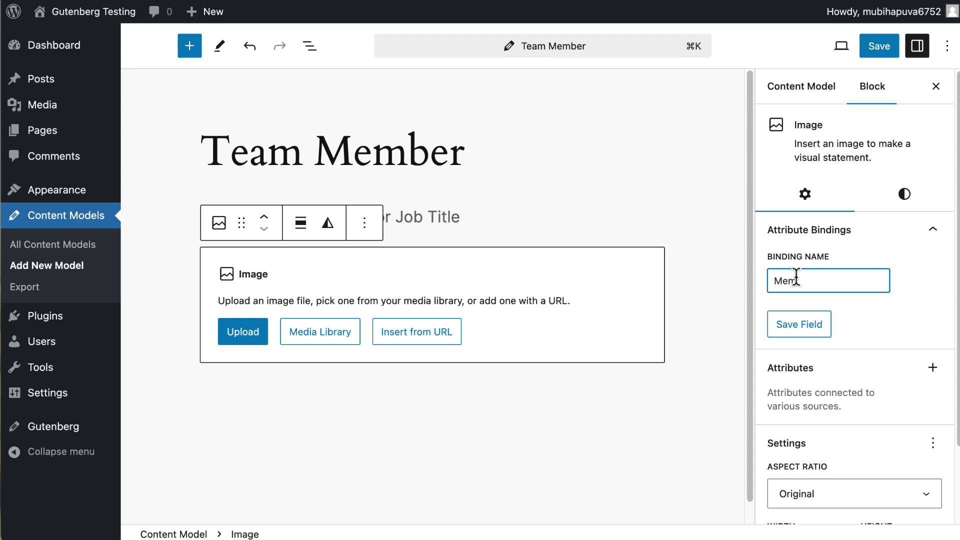
pyautogui.write('ber PHoto')
pyautogui.press('BackSpace')
pyautogui.press('BackSpace')
pyautogui.press('BackSpace')
pyautogui.press('BackSpace')
pyautogui.write('hoto')
pyautogui.click(790, 322)
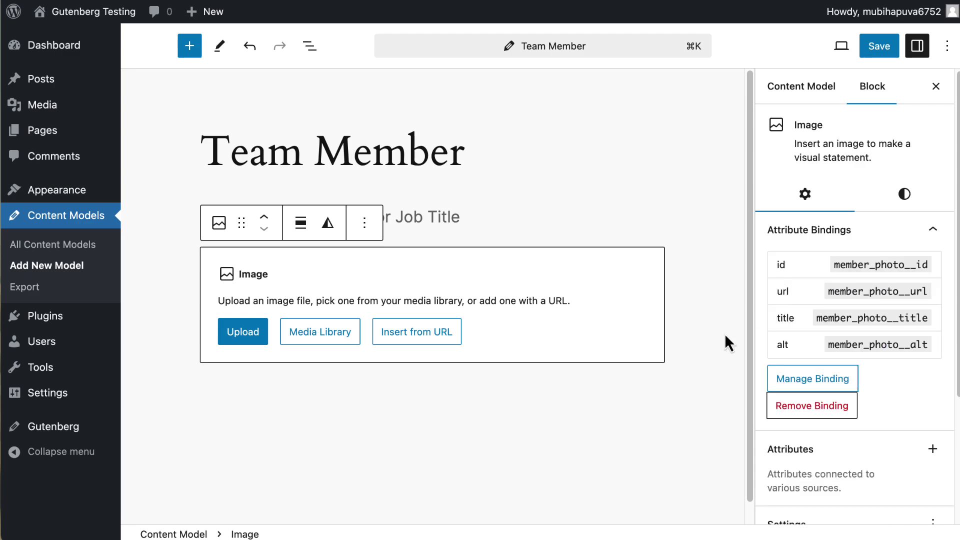
# - Add a paragraph below the image and bind it to the Bio field
pyautogui.click(586, 387)
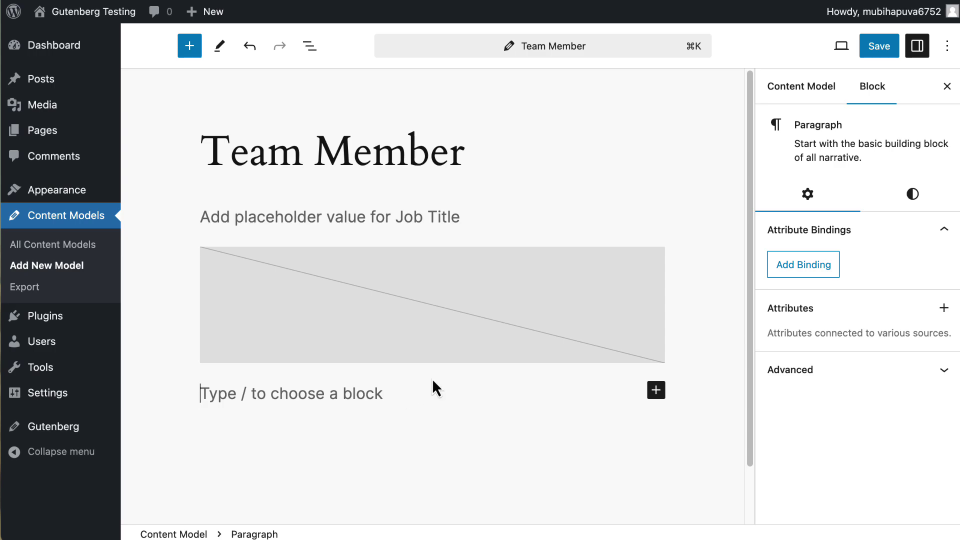
pyautogui.click(791, 270)
pyautogui.click(782, 276)
pyautogui.write('Bo')
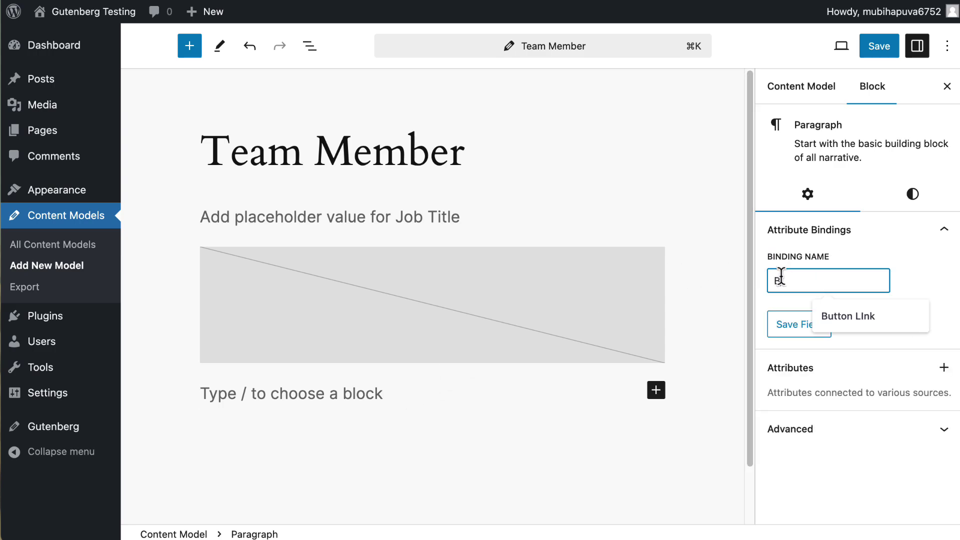
pyautogui.click(786, 328)
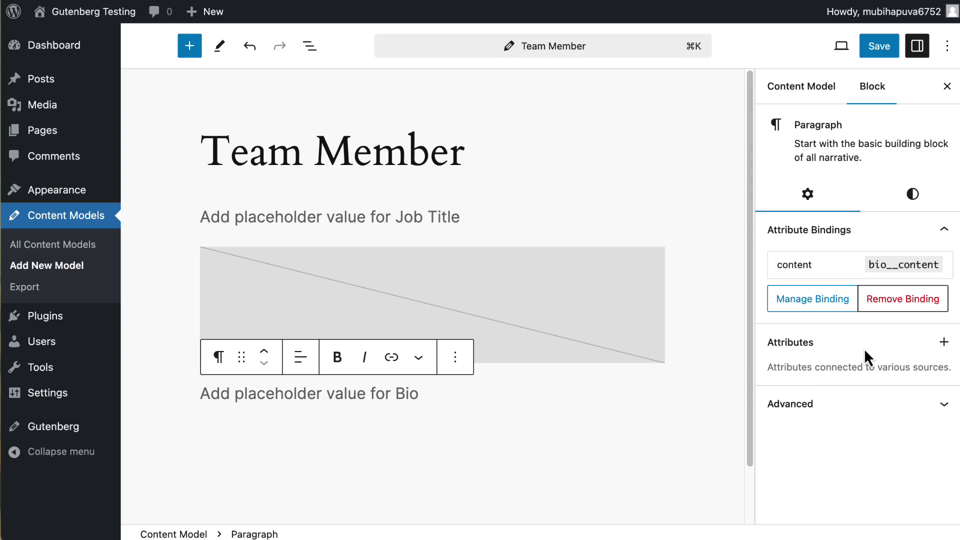
# - Open the model's post meta management window from the content model settings
pyautogui.click(390, 159)
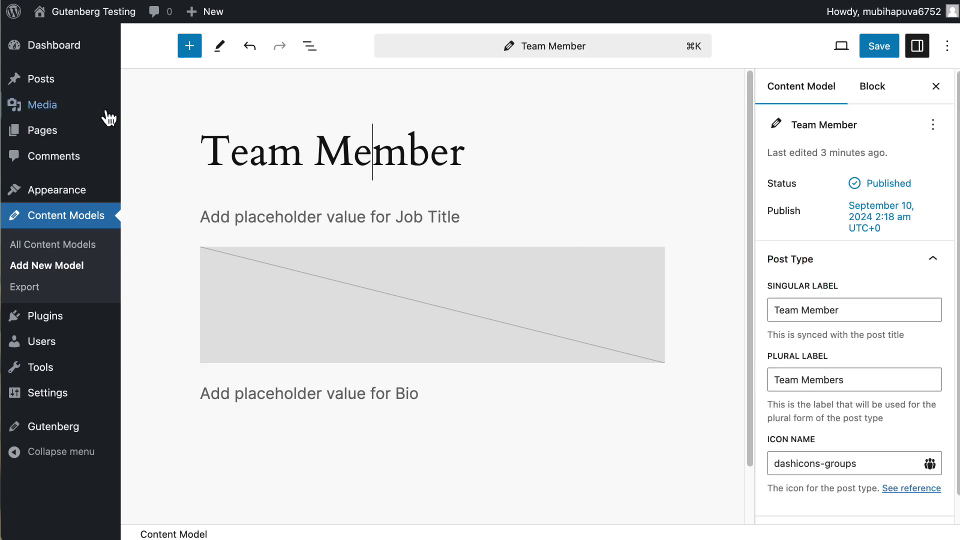
pyautogui.scroll(-1, 858, 330)
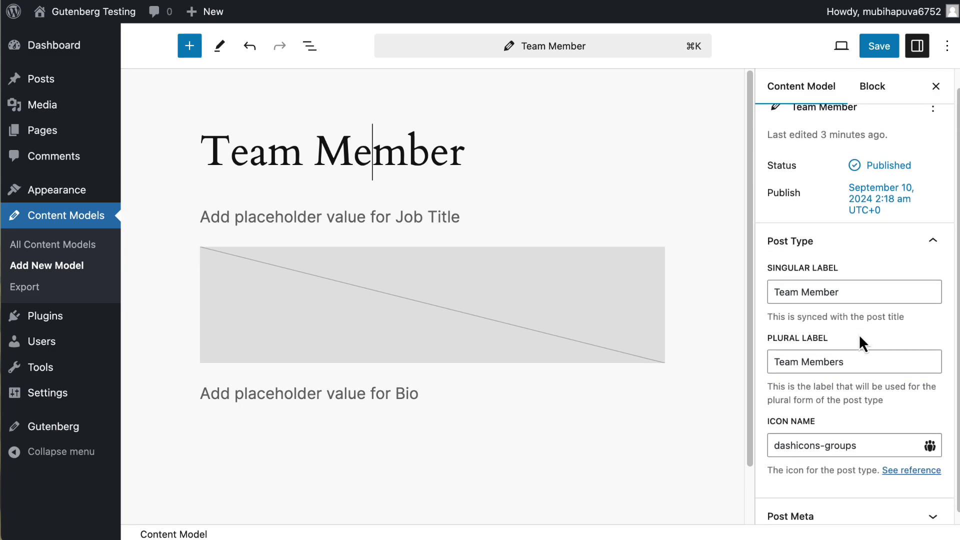
pyautogui.scroll(-1, 859, 333)
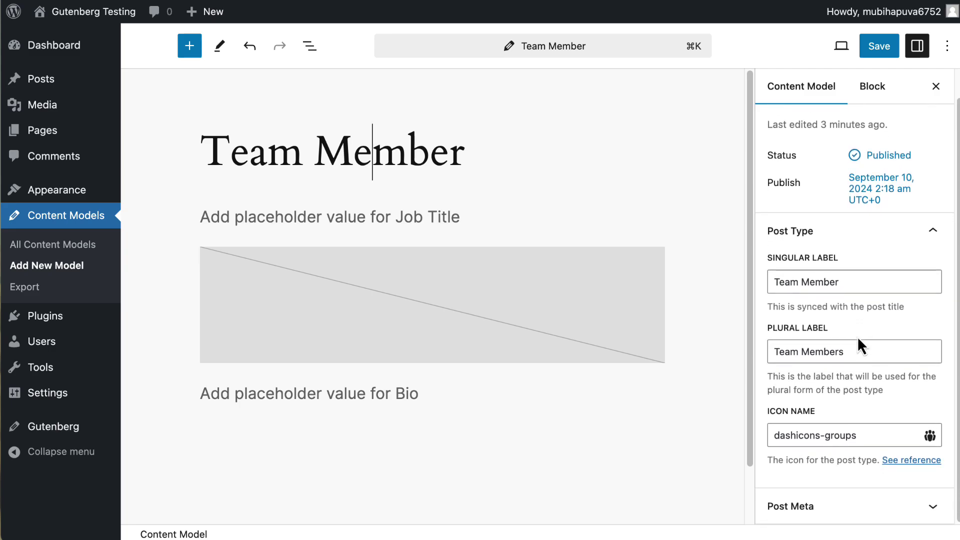
pyautogui.click(933, 507)
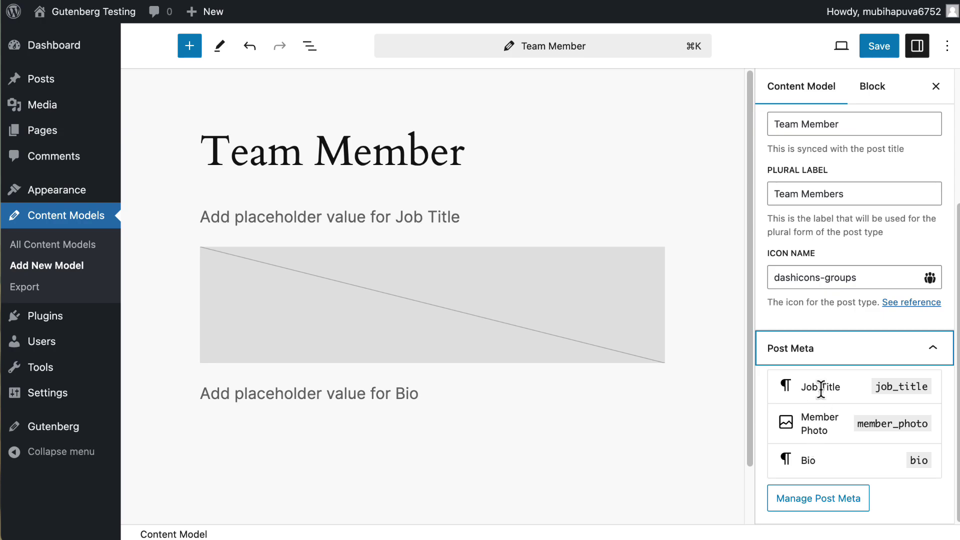
pyautogui.click(818, 498)
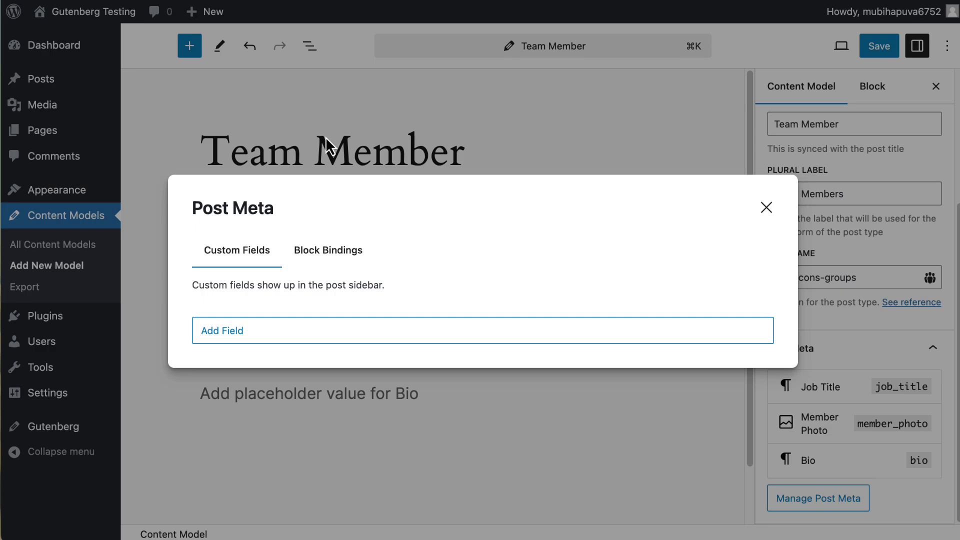
# - Review the Job Title, Member Photo and Bio block bindings, then close the dialog
pyautogui.click(355, 251)
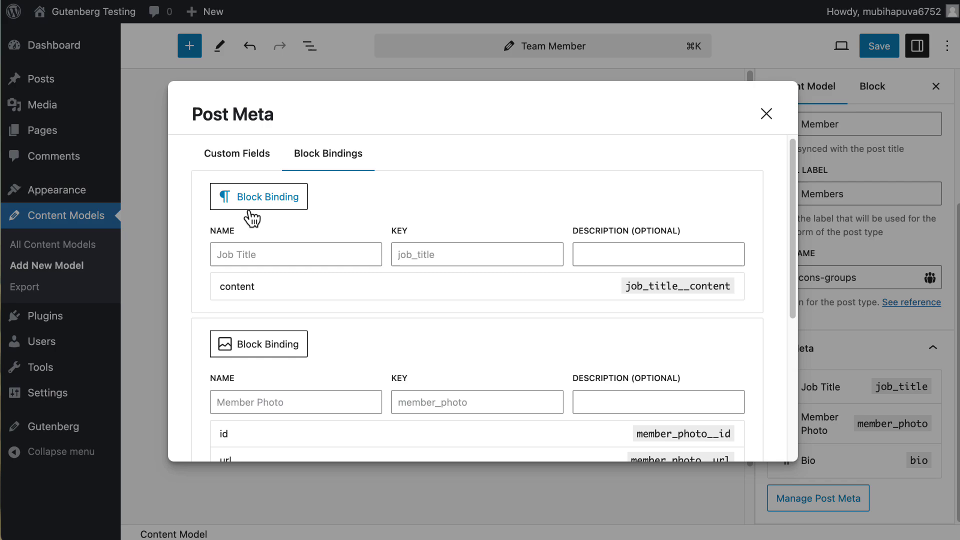
pyautogui.scroll(-5, 254, 215)
pyautogui.scroll(4, 255, 220)
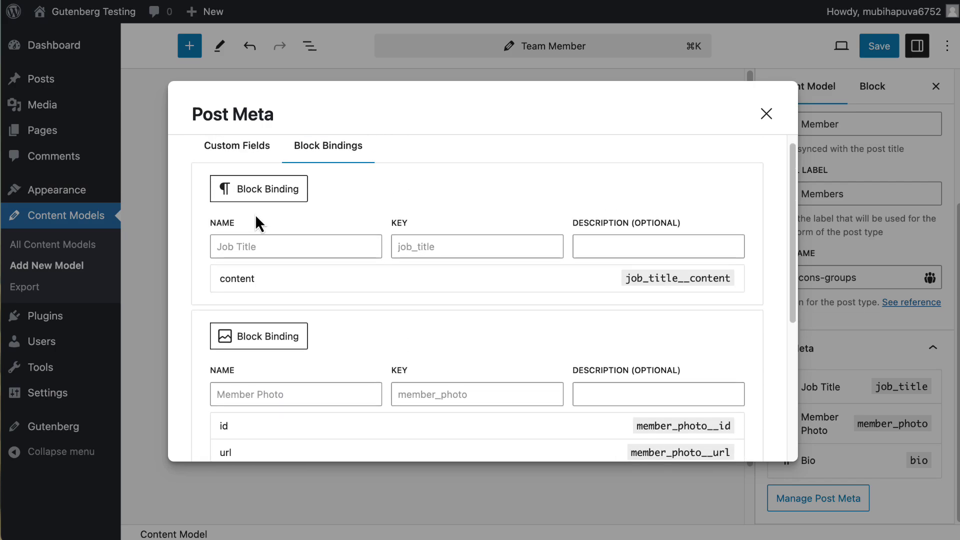
pyautogui.scroll(-5, 258, 228)
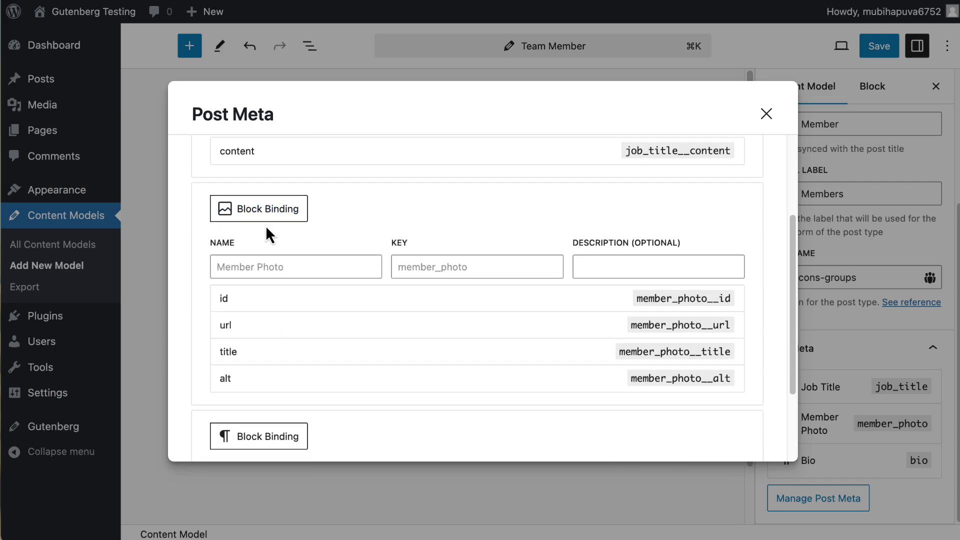
pyautogui.scroll(-5, 266, 227)
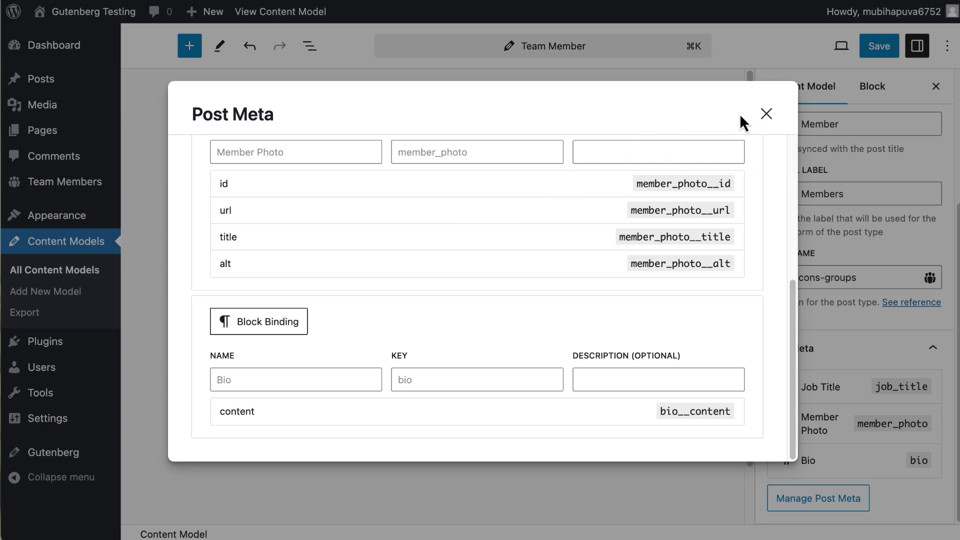
pyautogui.click(767, 114)
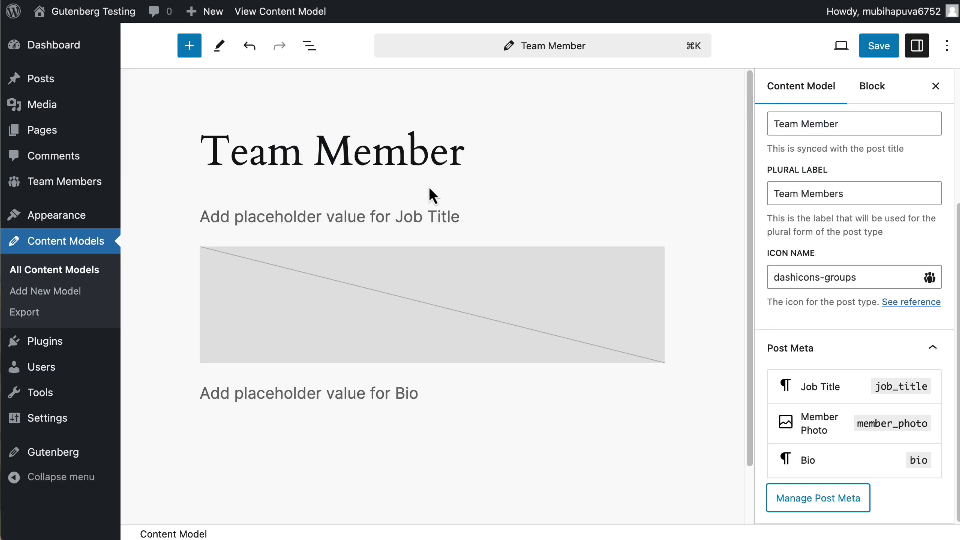
# - Give the Job Title paragraph Accent / Three text colour and small (S) font size
pyautogui.click(430, 217)
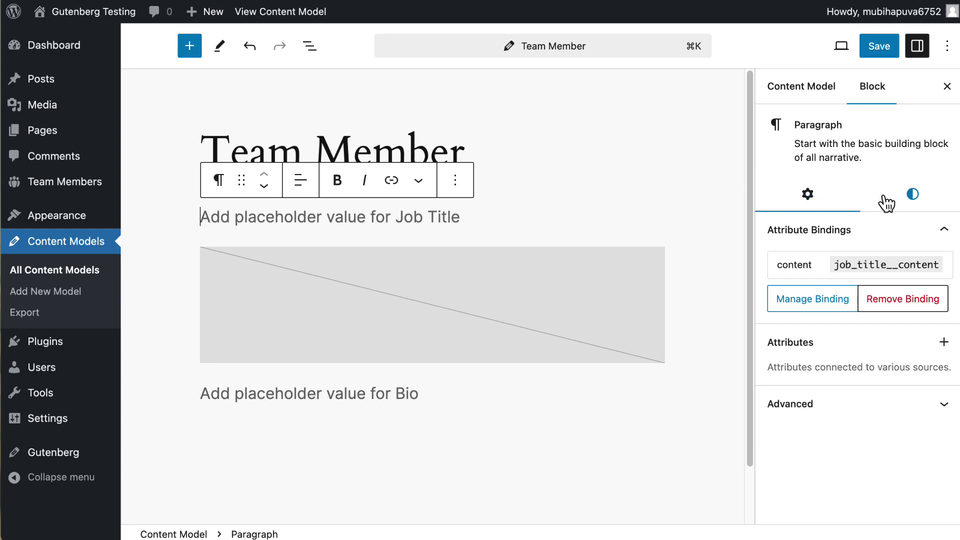
pyautogui.click(912, 196)
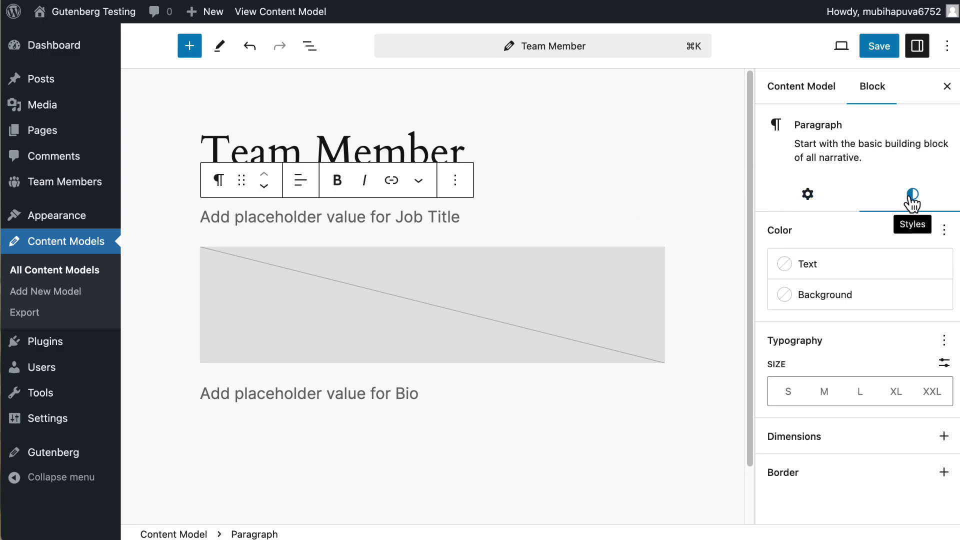
pyautogui.click(793, 267)
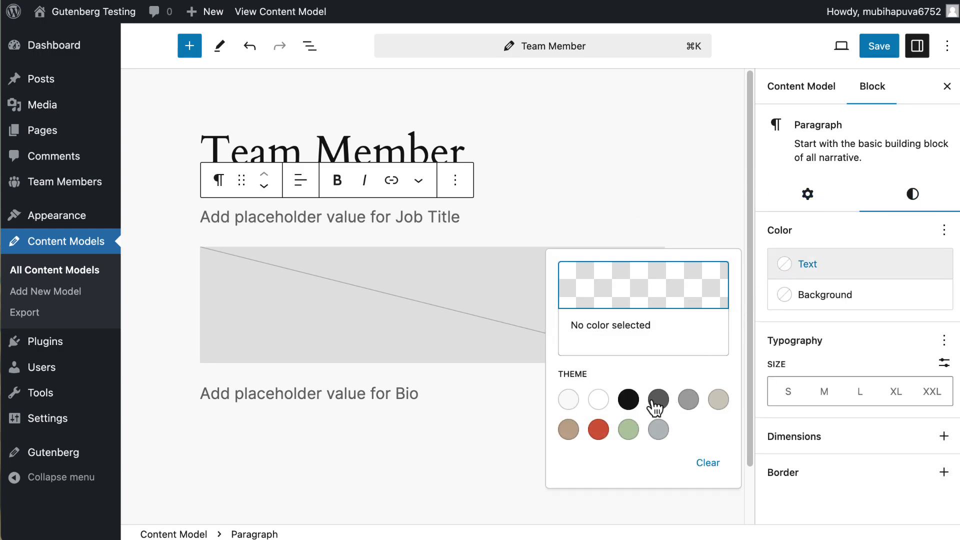
pyautogui.click(600, 431)
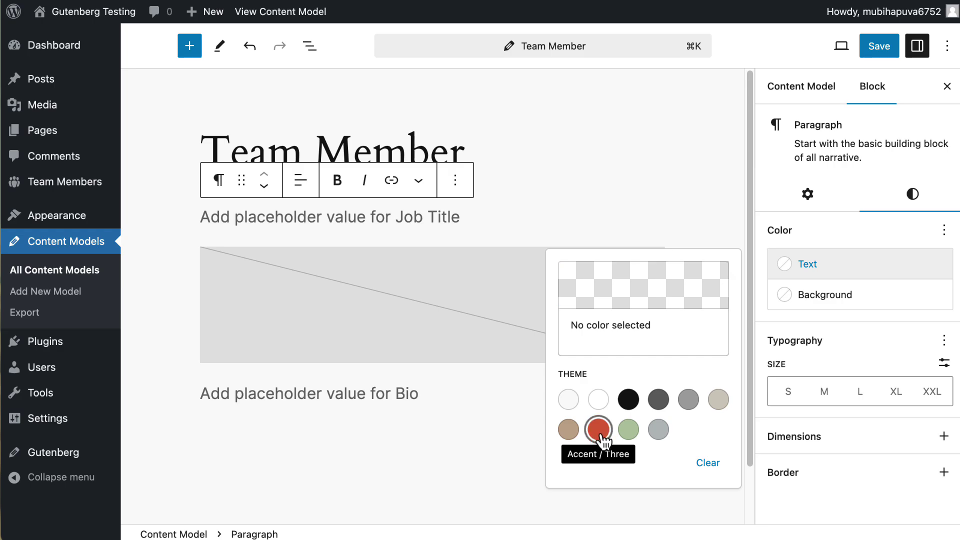
pyautogui.click(600, 431)
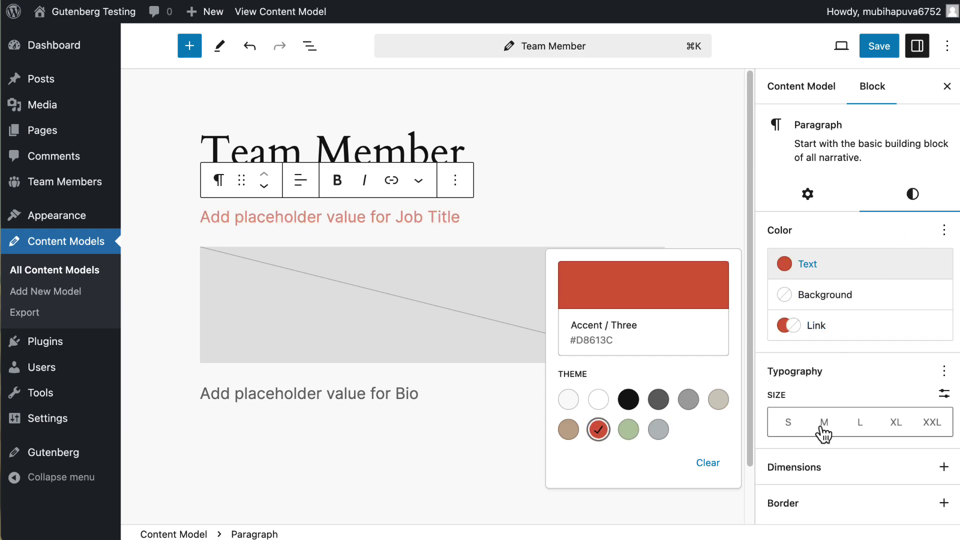
pyautogui.click(788, 424)
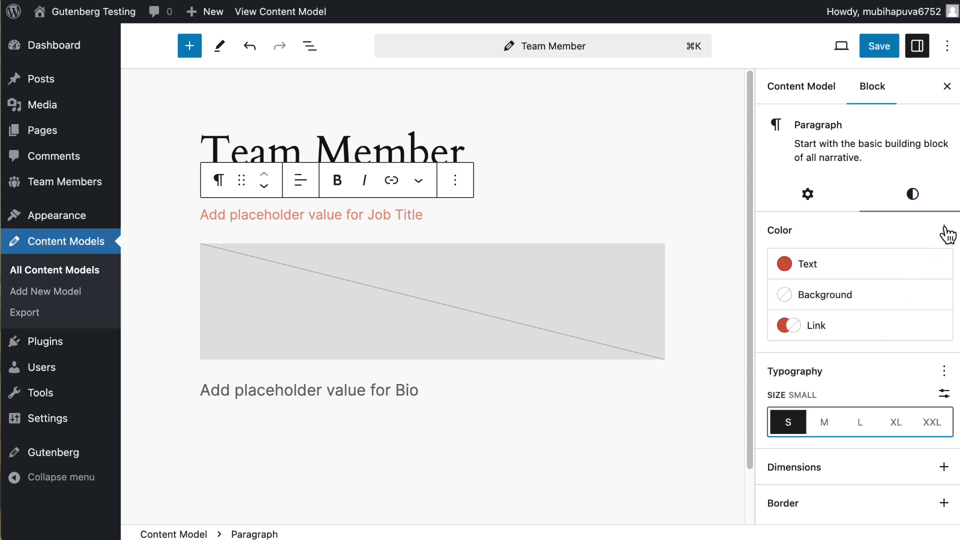
# - Add the Letter case option and make the Job Title uppercase
pyautogui.click(943, 373)
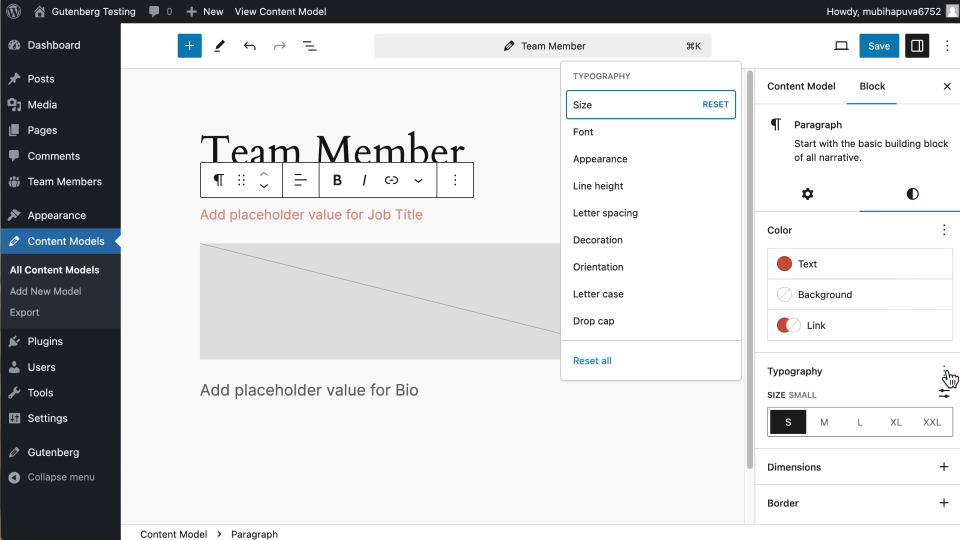
pyautogui.click(639, 297)
pyautogui.click(806, 481)
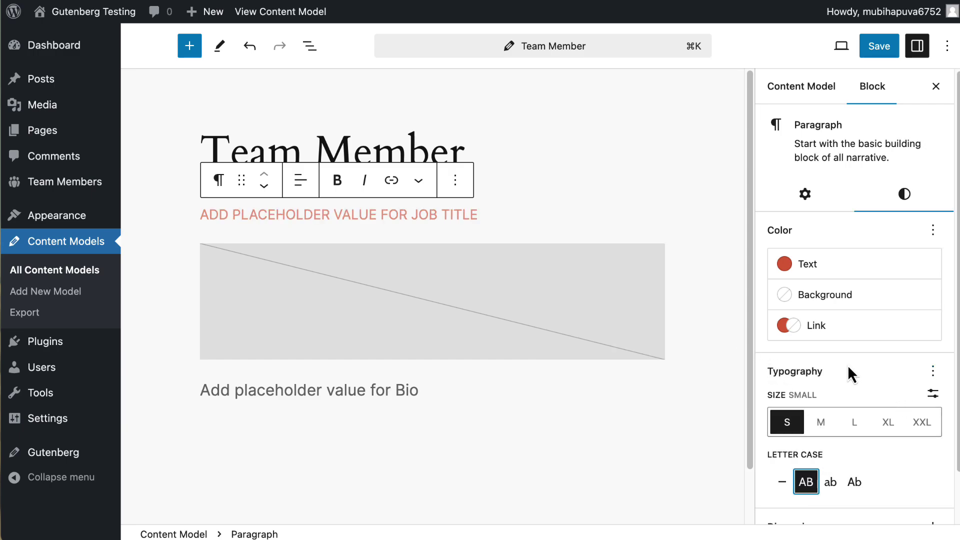
pyautogui.click(628, 285)
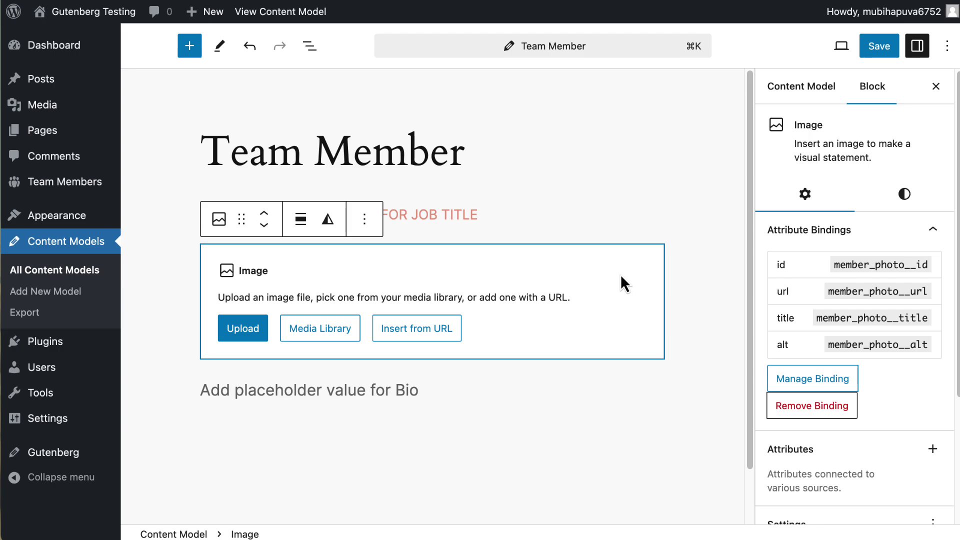
# - Set the Member Photo to 200 × 200 px and save the Team Member model
pyautogui.scroll(-5, 819, 284)
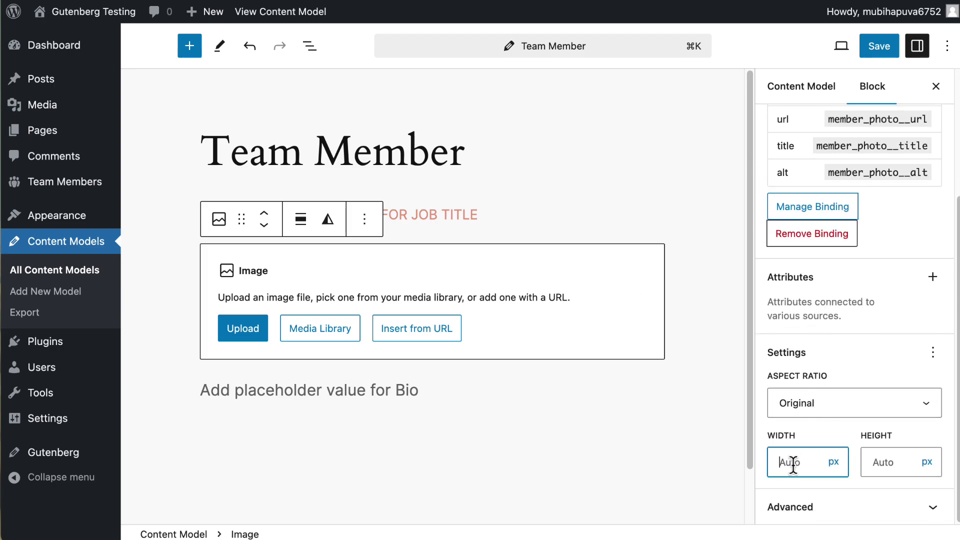
pyautogui.write('200')
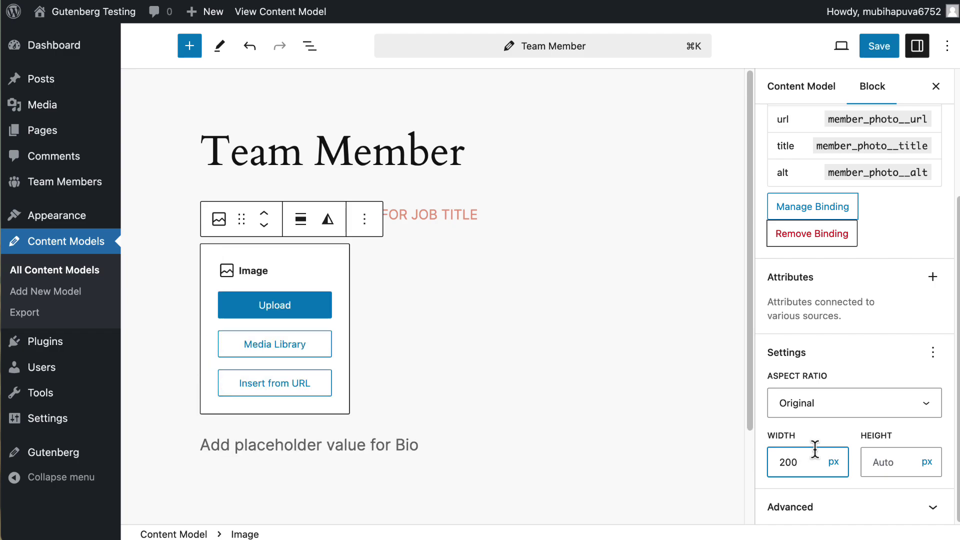
pyautogui.click(879, 460)
pyautogui.write('200')
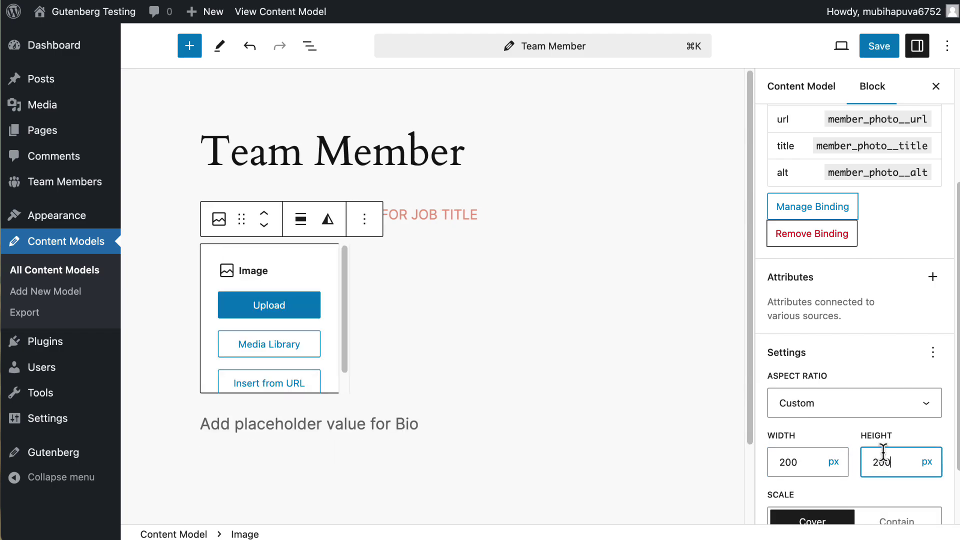
pyautogui.click(878, 49)
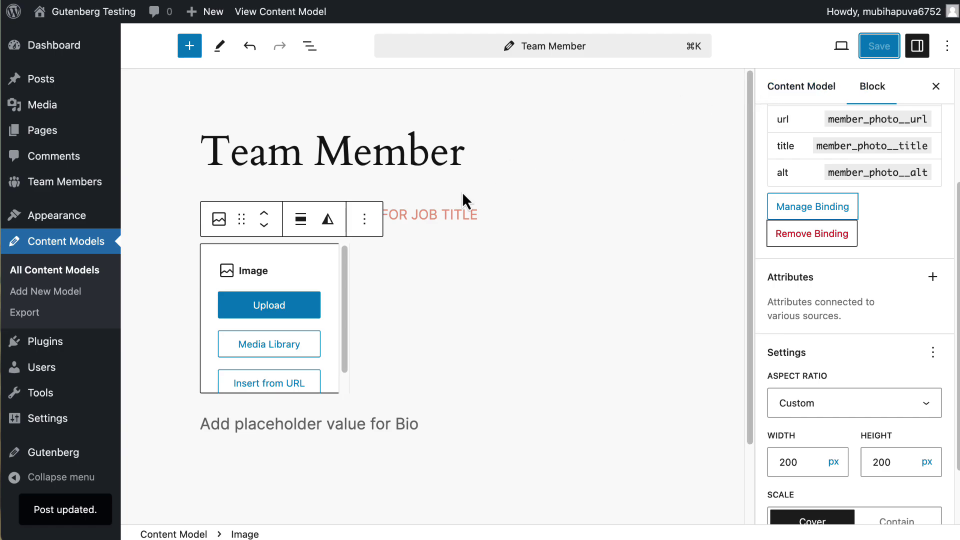
# - Start a new Team Member titled with the member's full name and job title WEB DESIGNER
pyautogui.click(70, 185)
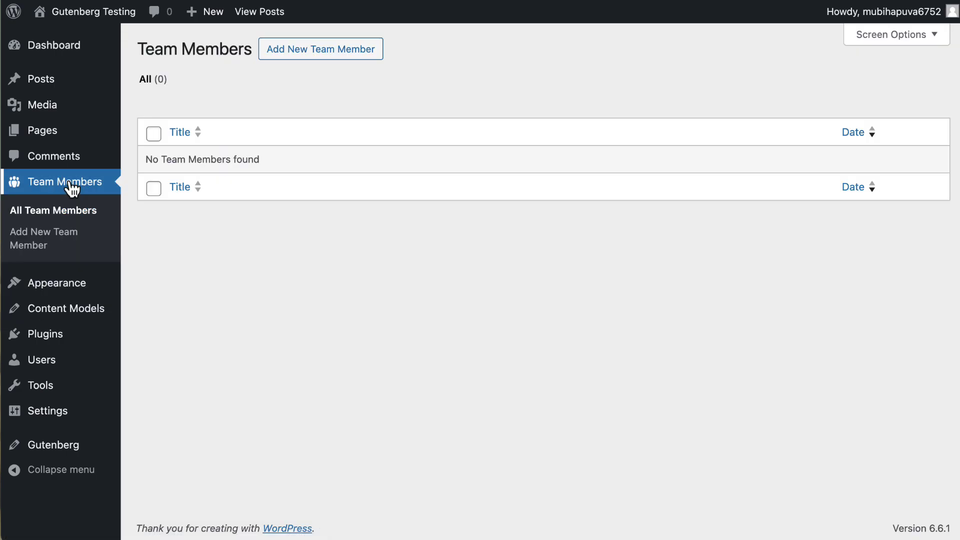
pyautogui.click(312, 54)
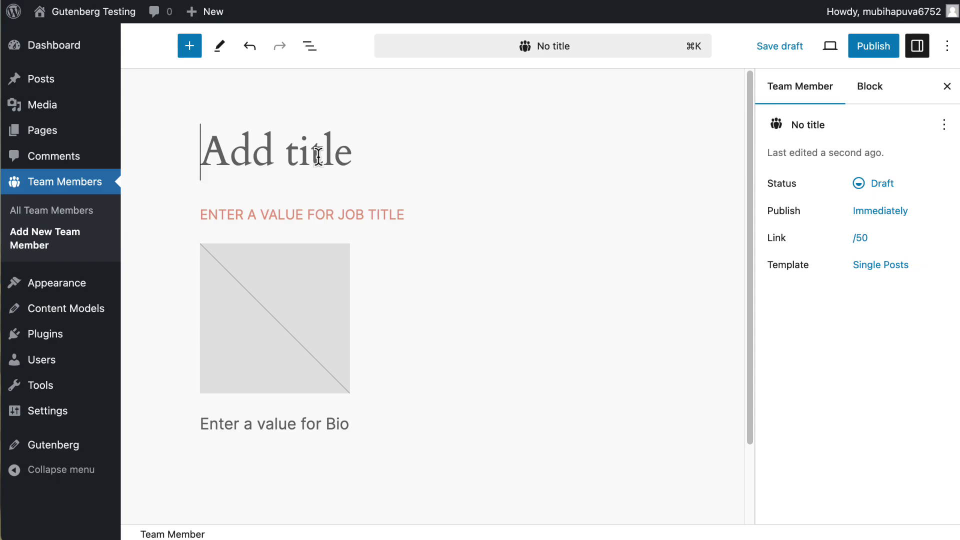
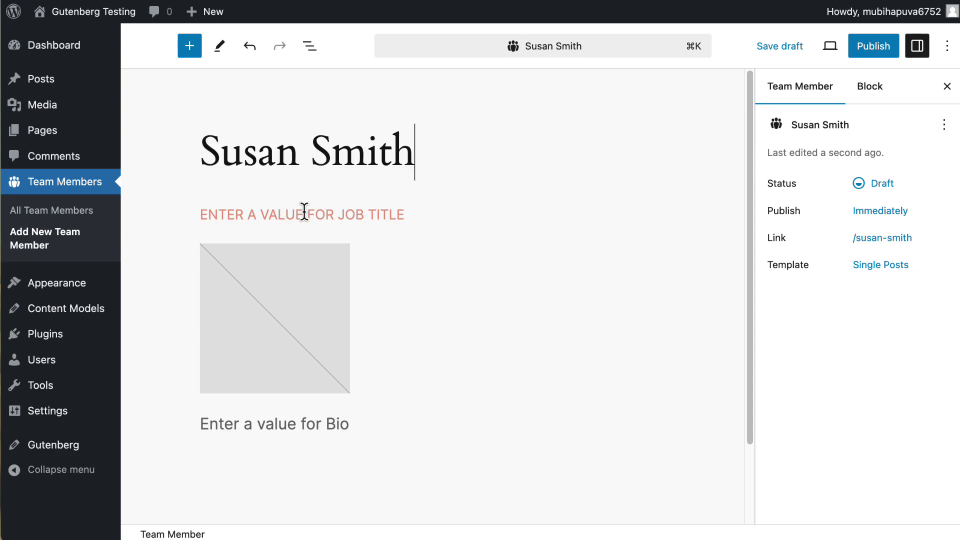
pyautogui.click(304, 211)
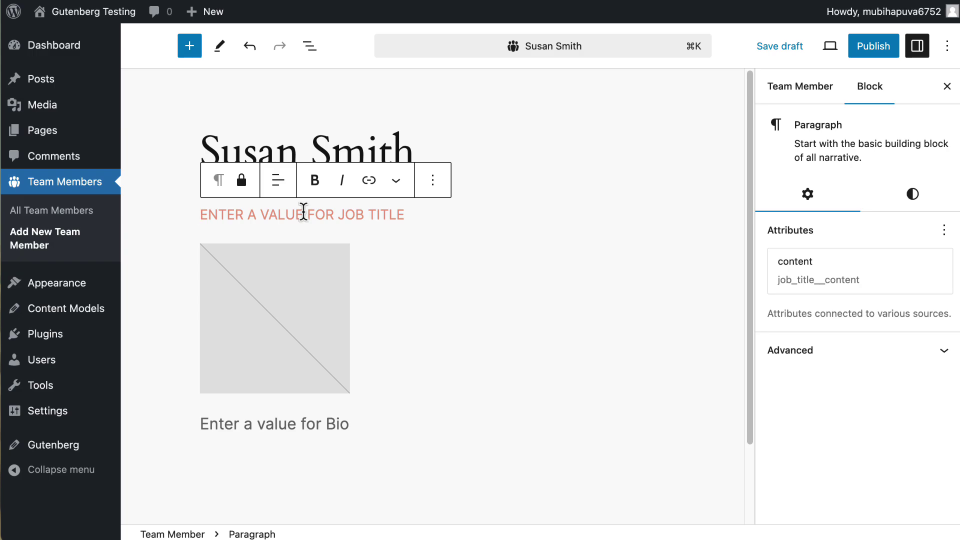
pyautogui.write('WEB DES')
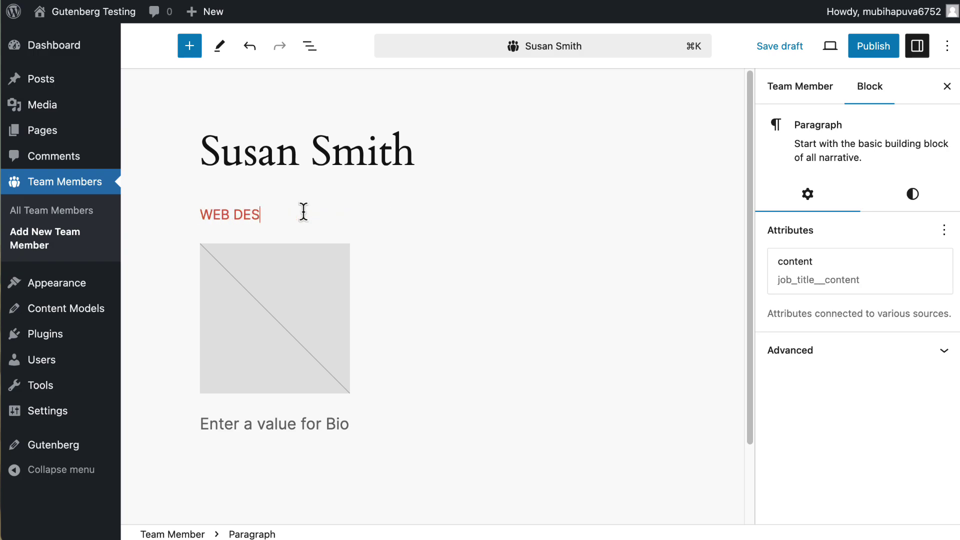
pyautogui.write('IGNER')
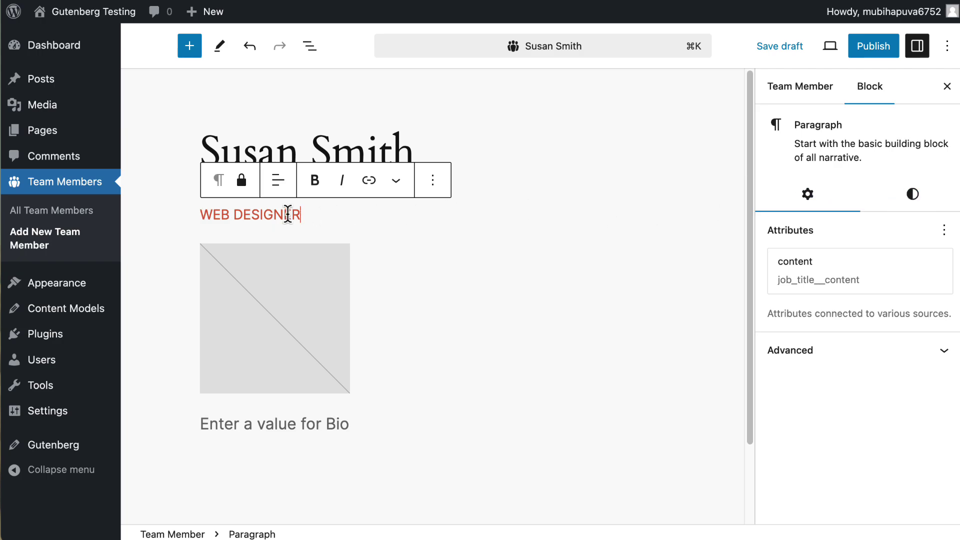
# - Set the member photo to the woman-4 image from the Media Library
pyautogui.click(292, 270)
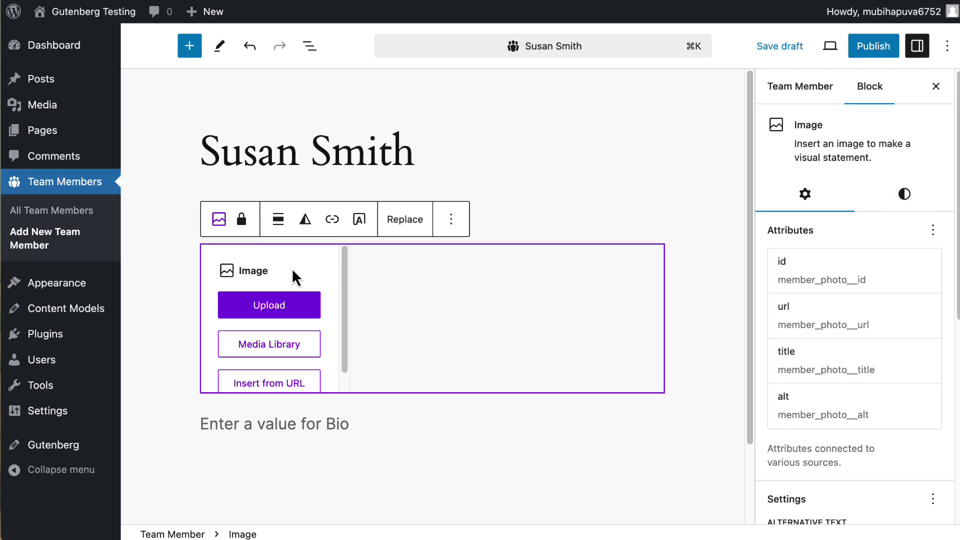
pyautogui.click(284, 346)
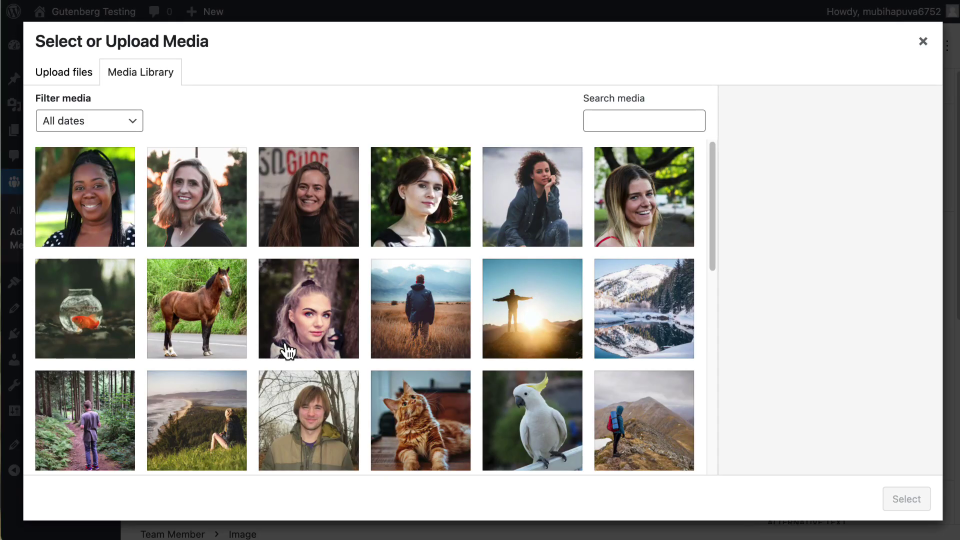
pyautogui.click(309, 220)
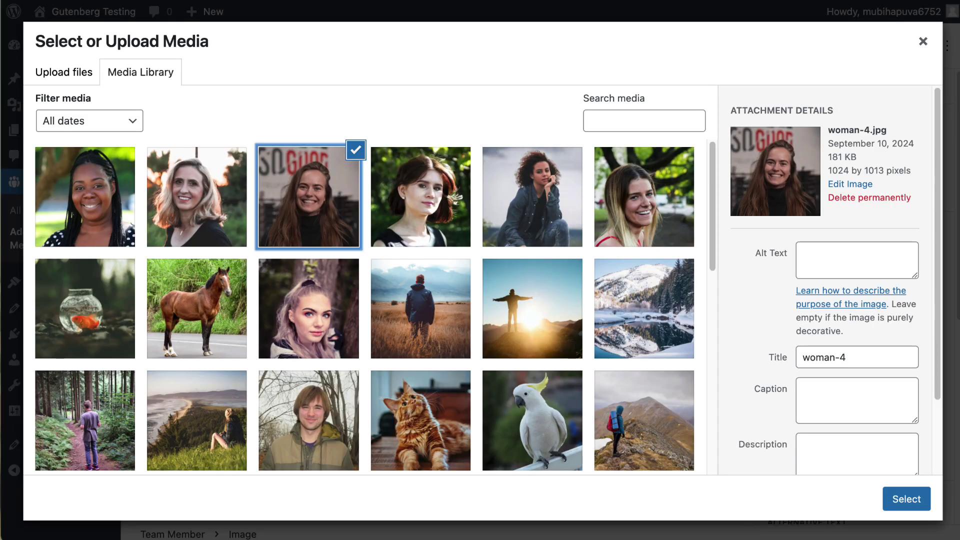
pyautogui.click(916, 500)
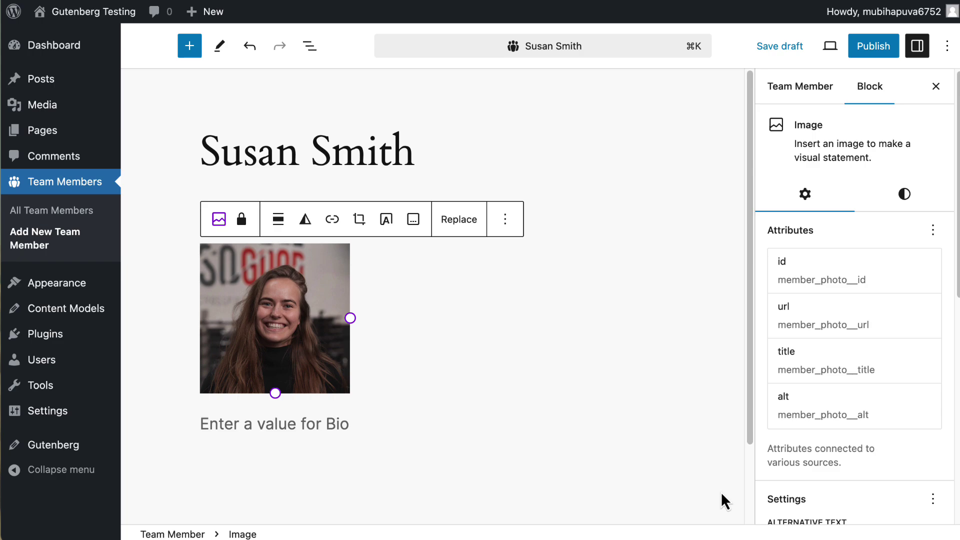
# - Complete the bio sentence and publish the Team Member entry
pyautogui.click(333, 419)
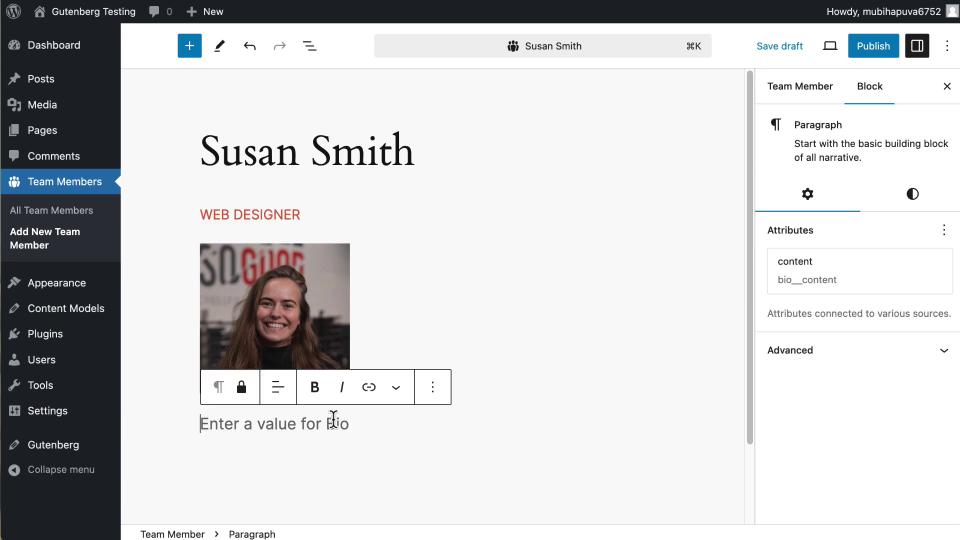
pyautogui.write("I've been a web designer for many years.  I really enjoy it.")
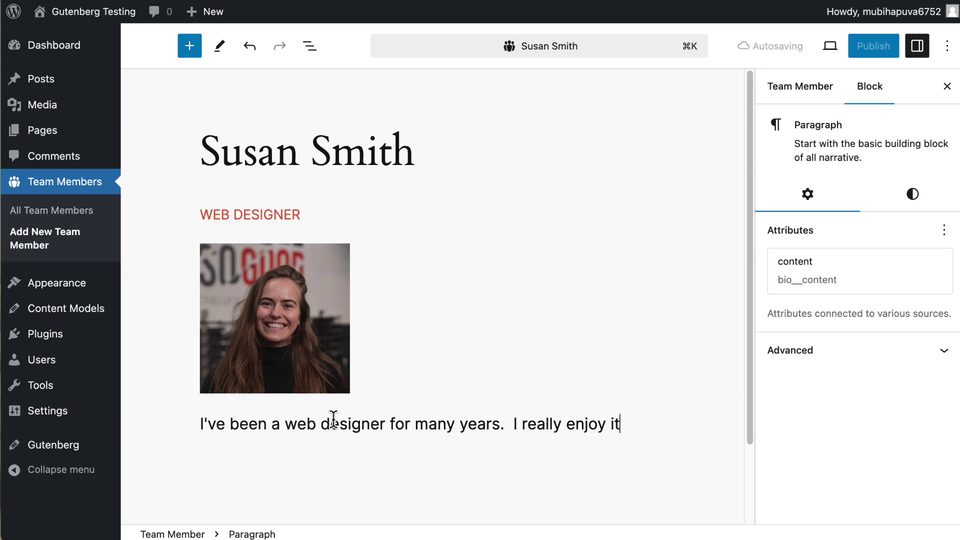
pyautogui.click(872, 49)
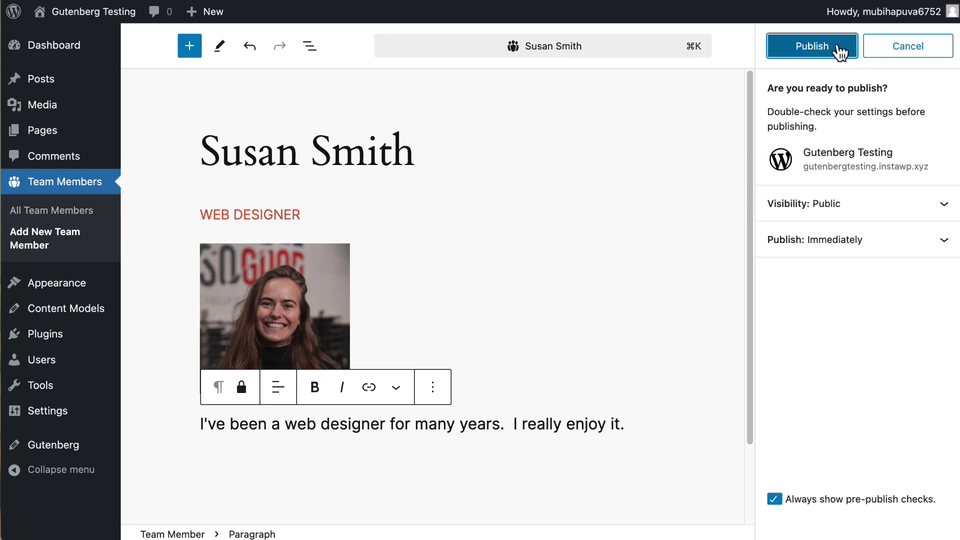
pyautogui.click(820, 49)
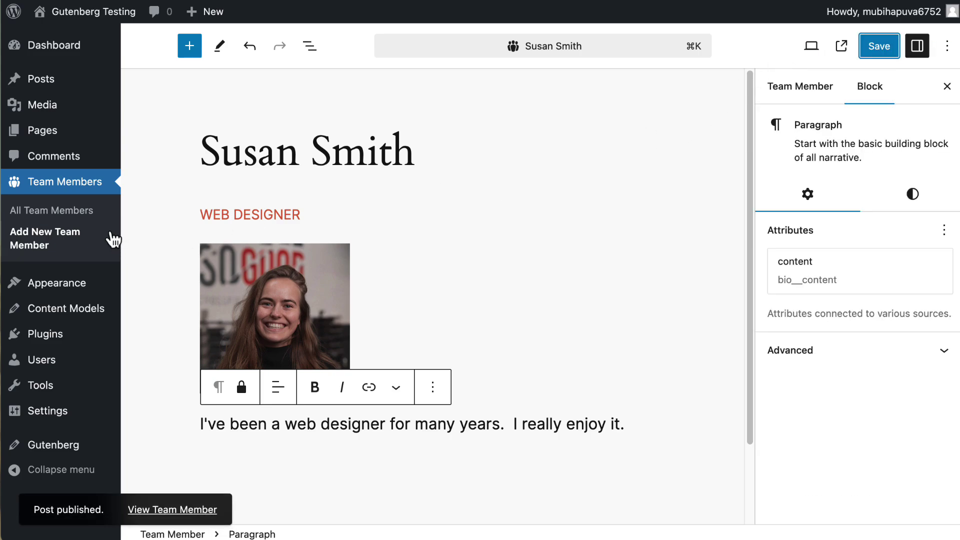
pyautogui.click(72, 236)
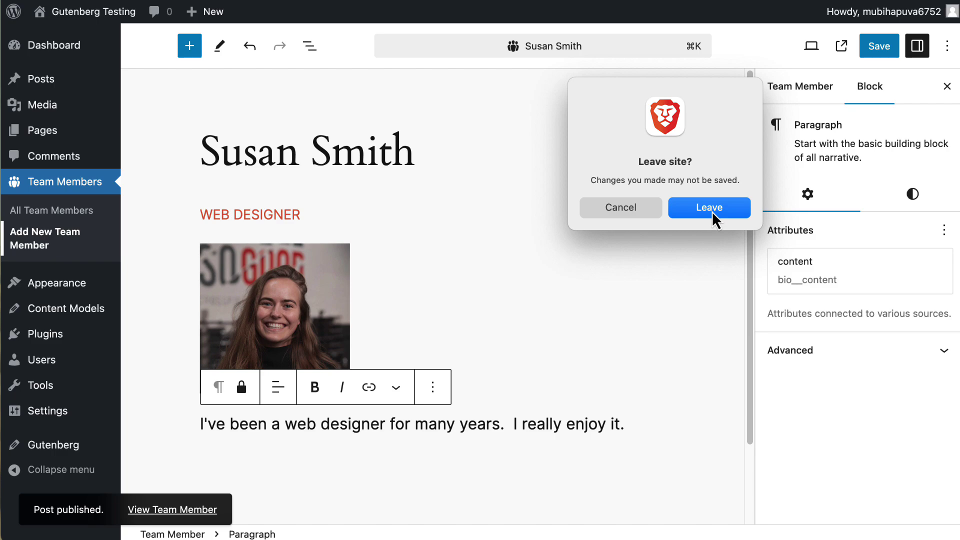
# - Start another Team Member with the member's full name as title and job title SALES
pyautogui.click(712, 211)
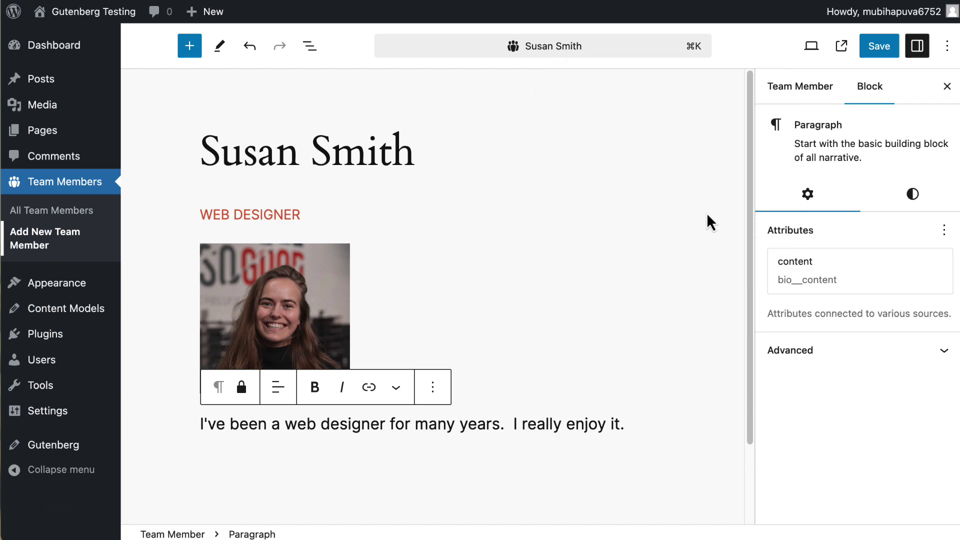
pyautogui.click(285, 151)
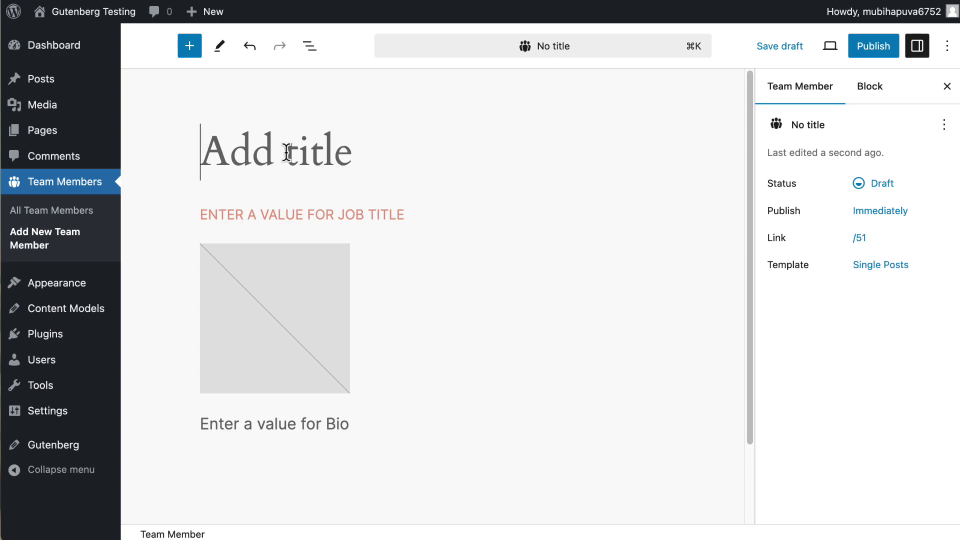
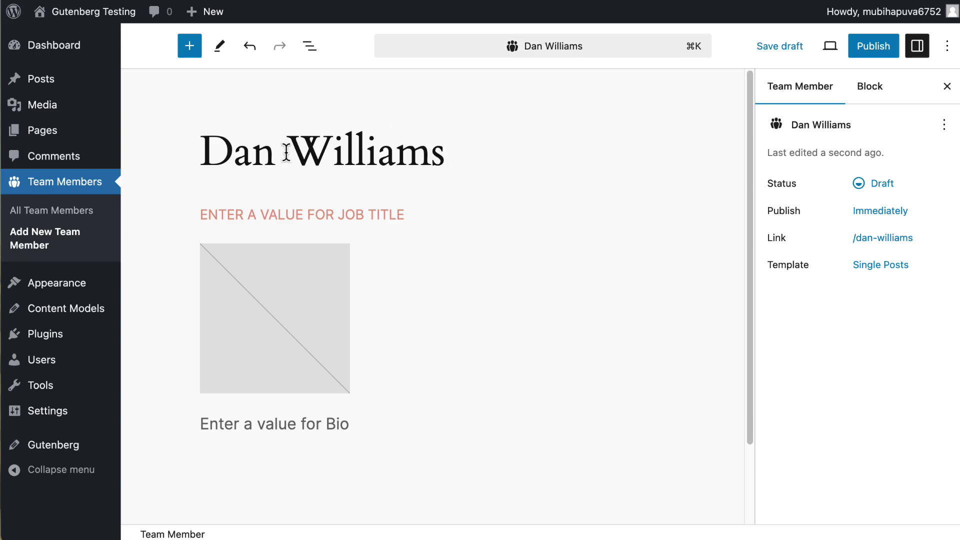
pyautogui.click(262, 215)
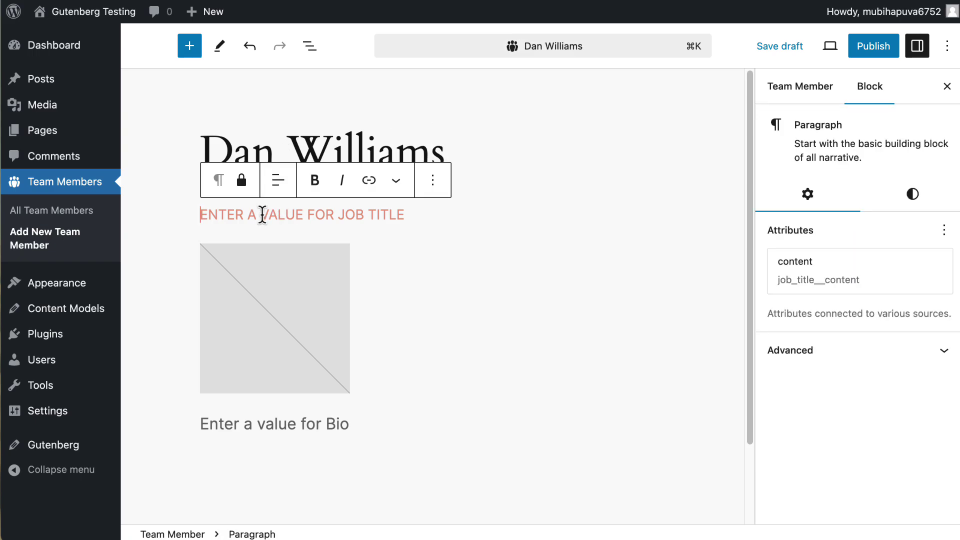
pyautogui.write('SALES')
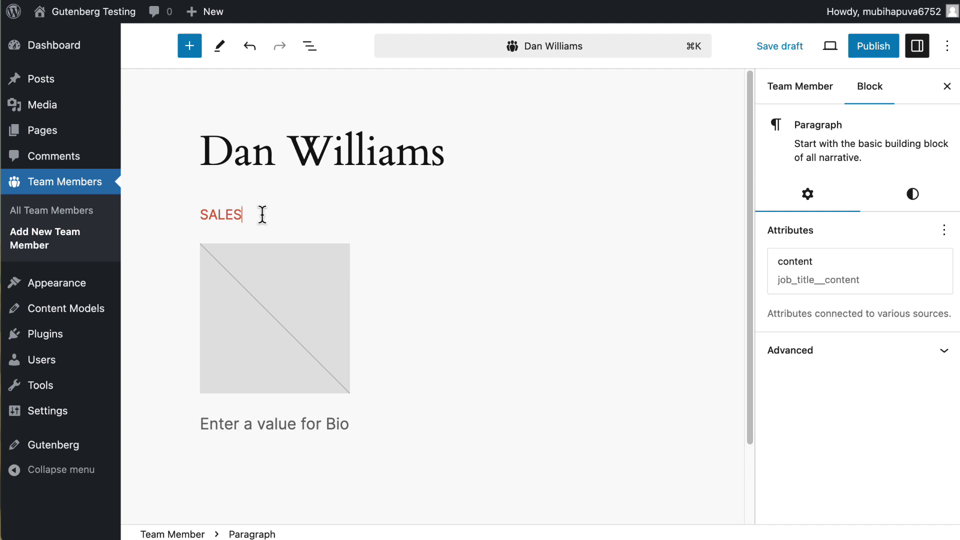
# - Set the member photo to the headshot of the man in a blue shirt
pyautogui.click(257, 290)
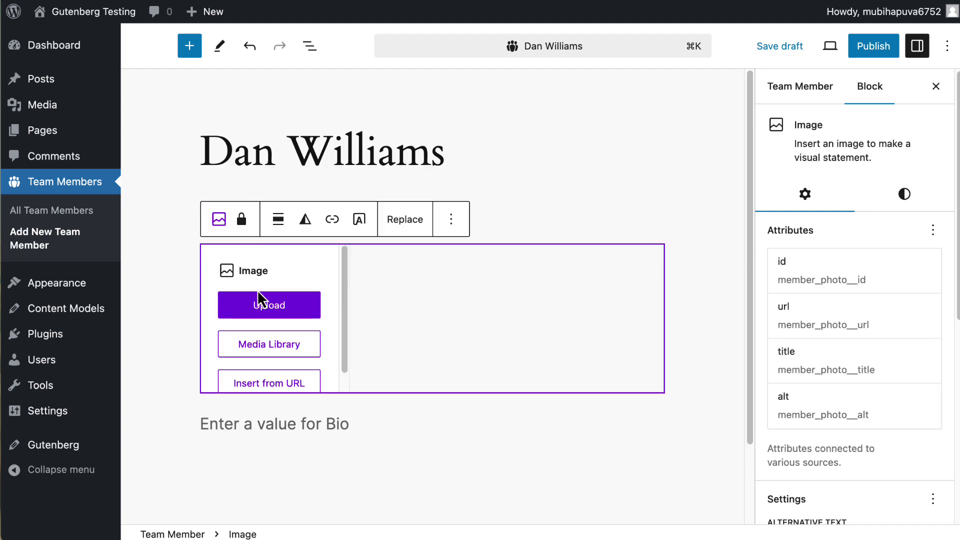
pyautogui.click(268, 343)
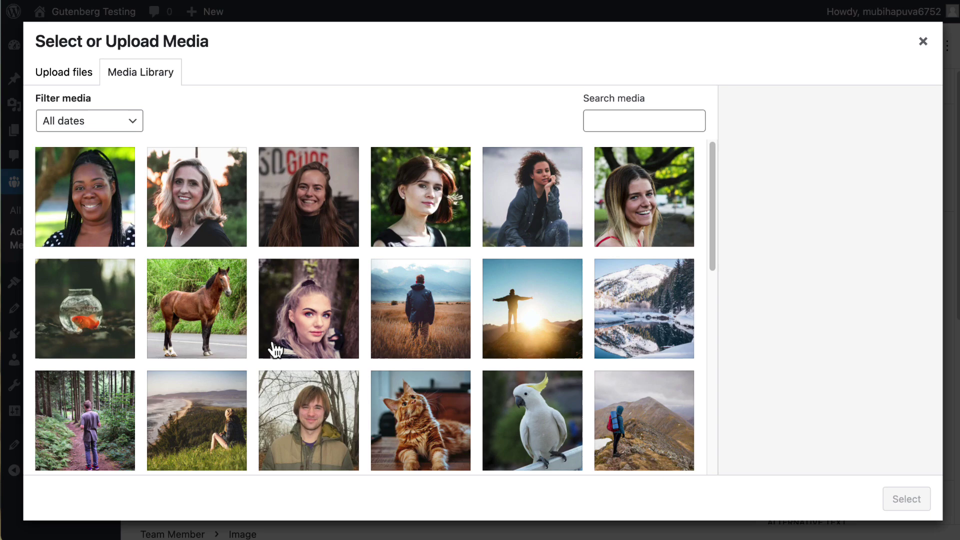
pyautogui.scroll(-3, 338, 328)
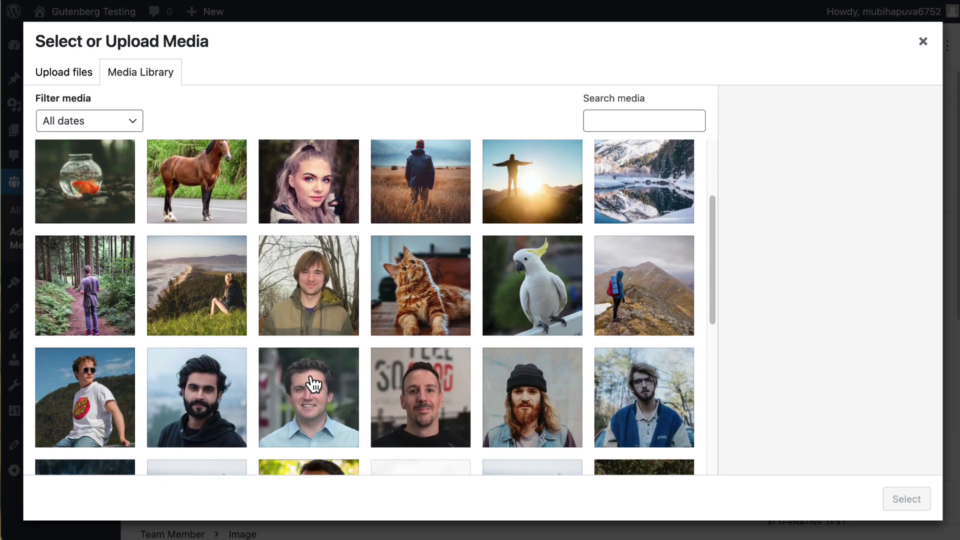
pyautogui.click(314, 383)
pyautogui.click(915, 499)
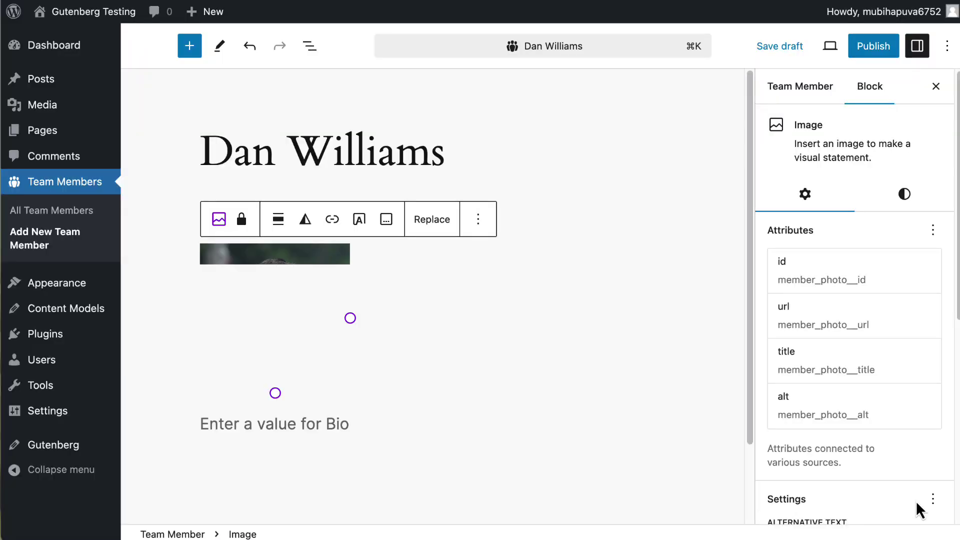
# - Add the bio 'I'm really good at sales. People buy double from me.' and publish
pyautogui.click(334, 425)
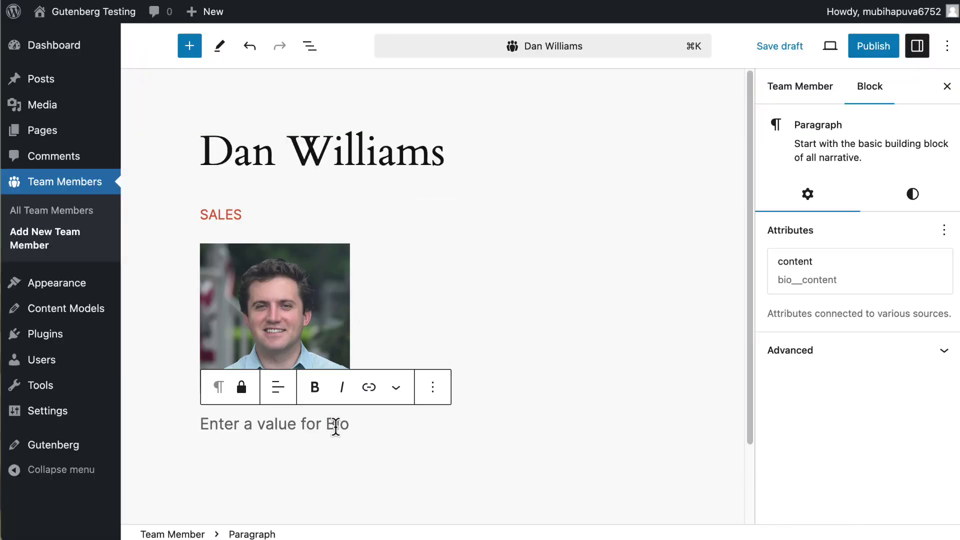
pyautogui.write("I'm really good at sales.  People buy double from me.")
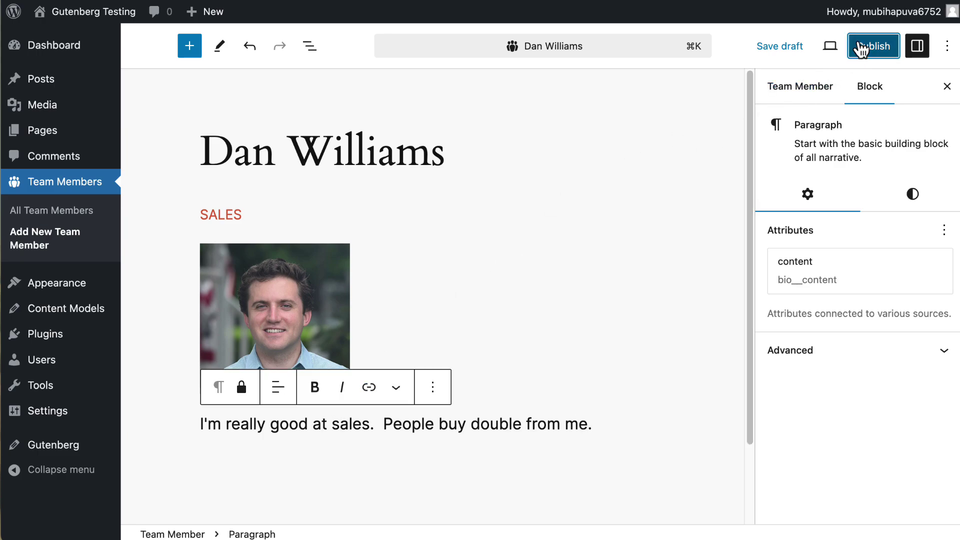
pyautogui.click(873, 45)
pyautogui.click(812, 46)
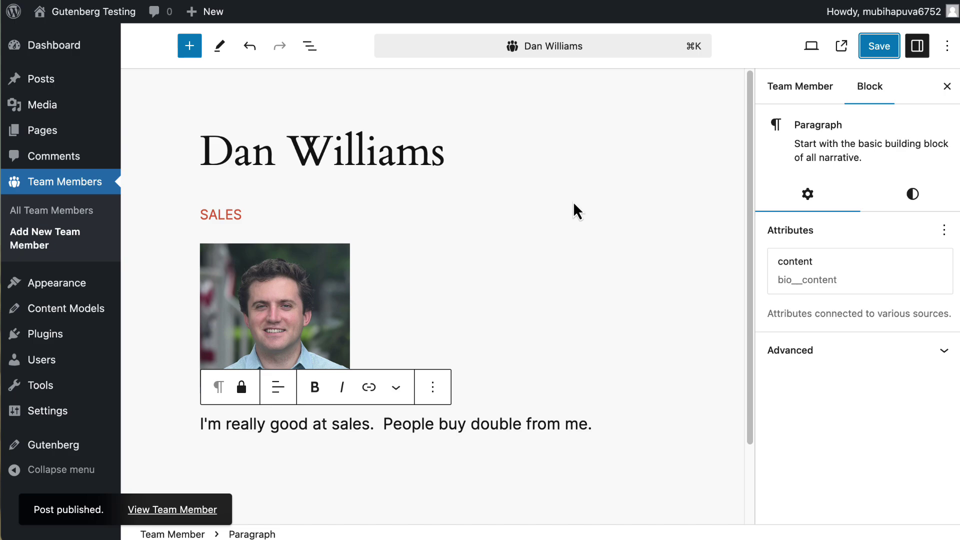
# - Open the programmer's published front-end page from the All Team Members list
pyautogui.click(74, 212)
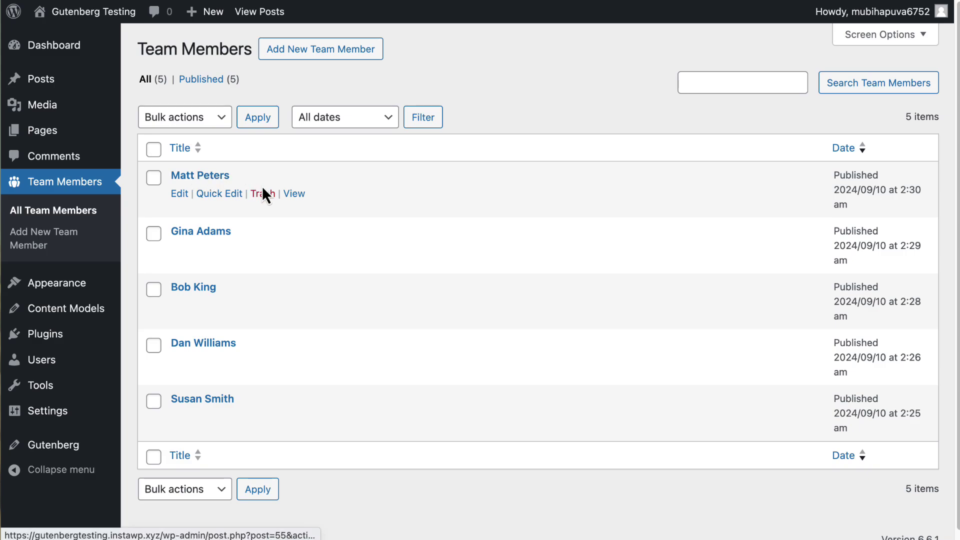
pyautogui.click(294, 196)
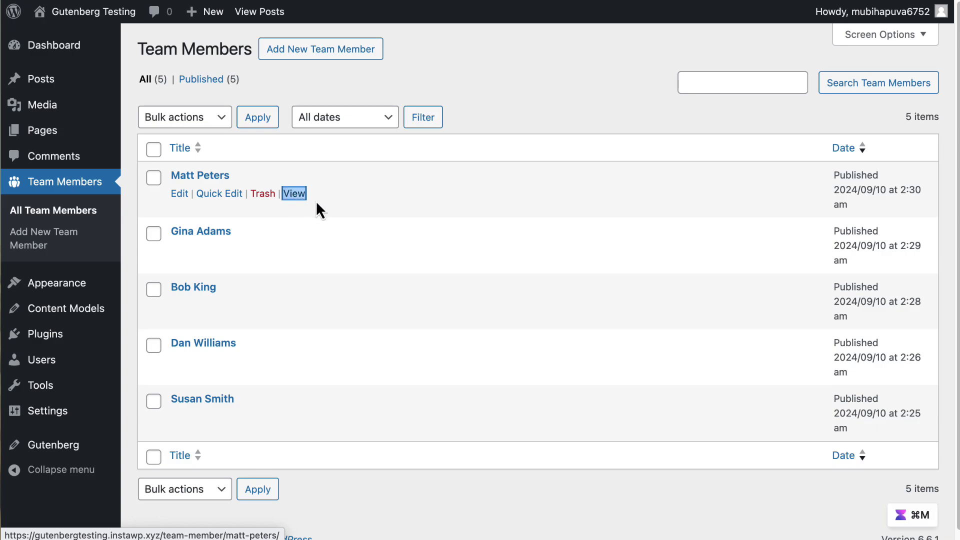
pyautogui.rightClick(316, 204)
pyautogui.click(340, 215)
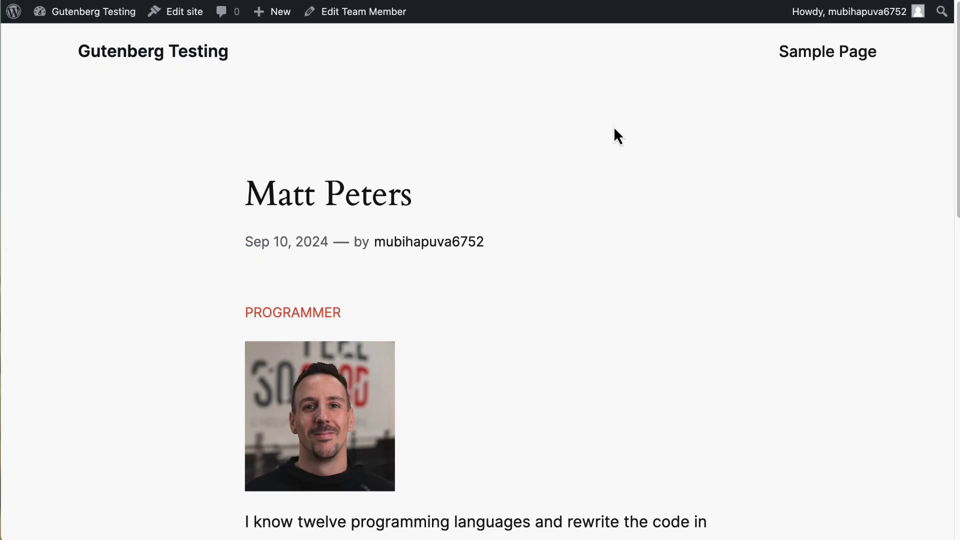
# - Open the programmer's Team Member entry in the editor via Edit Team Member in the admin bar
pyautogui.scroll(-3, 549, 242)
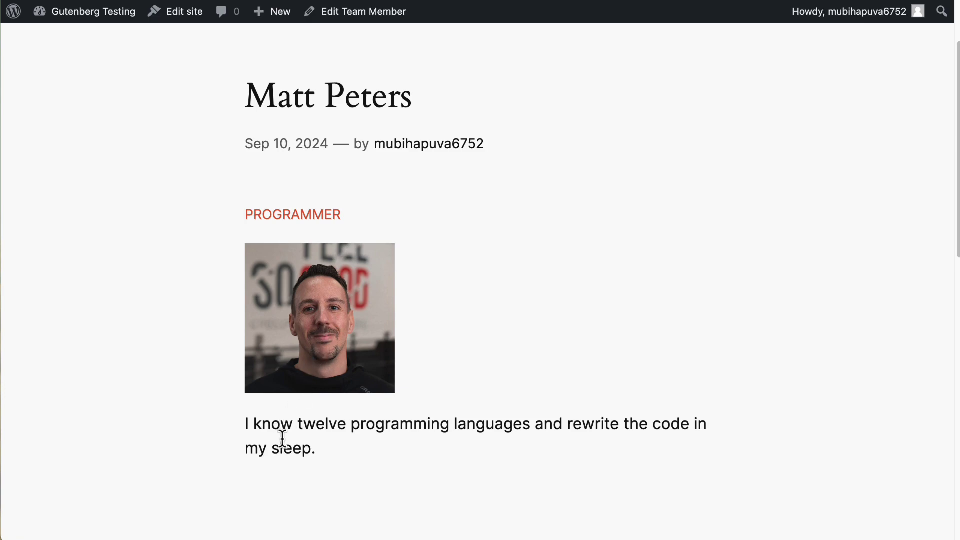
pyautogui.click(349, 18)
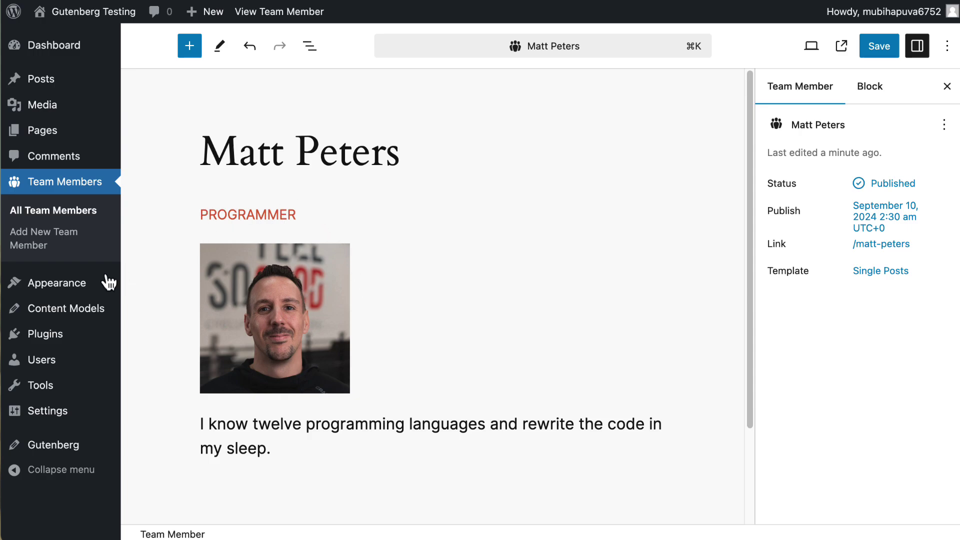
pyautogui.moveTo(79, 285)
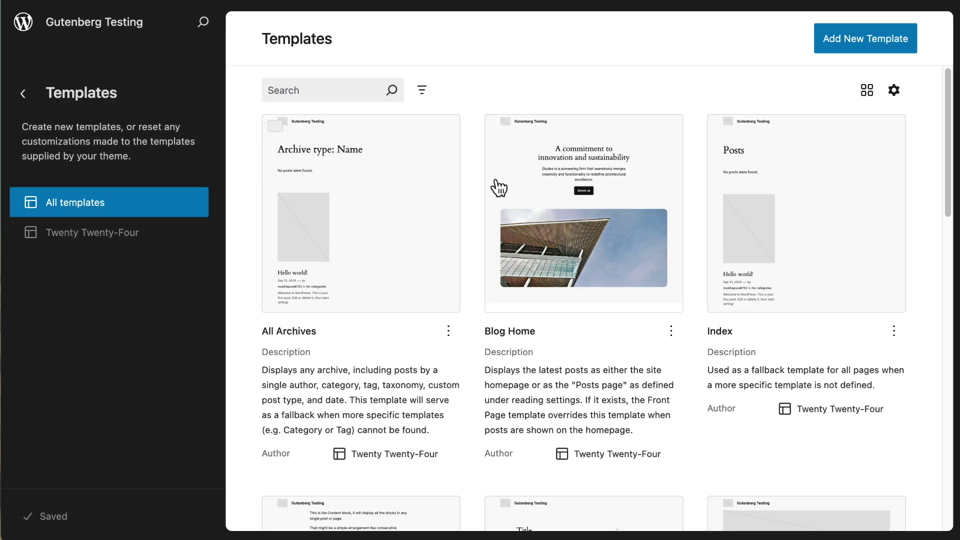
# - Add a new 'Single item: Team Member' template in the Site Editor
pyautogui.click(833, 45)
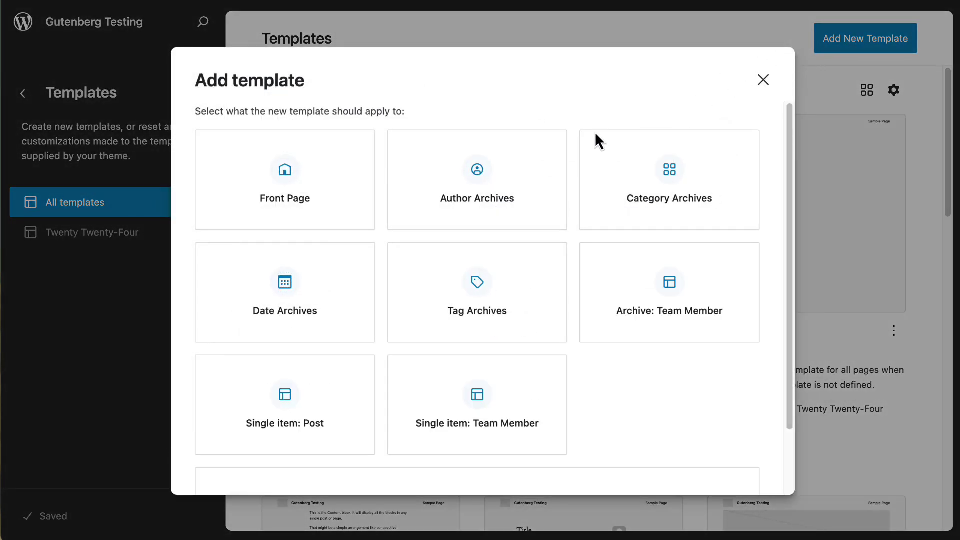
pyautogui.scroll(-2, 594, 125)
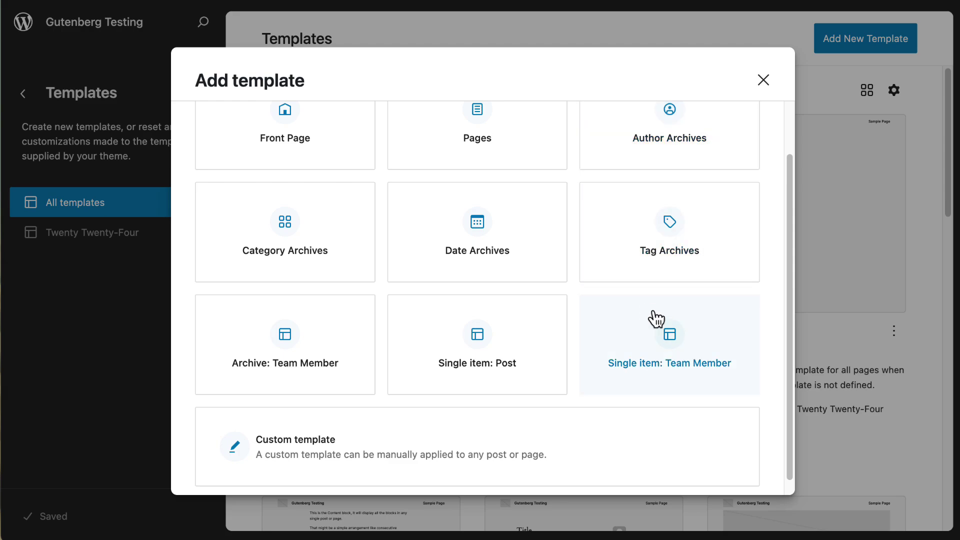
pyautogui.click(672, 336)
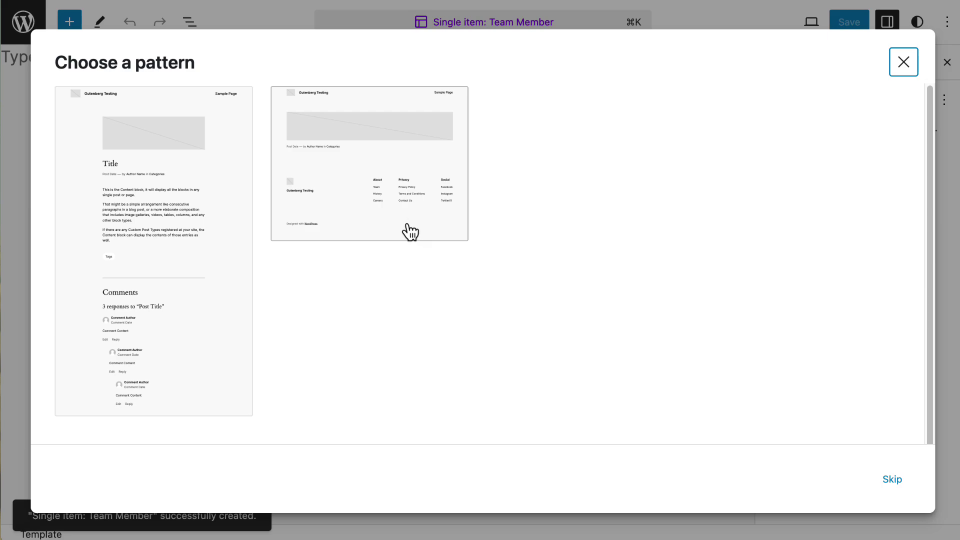
# - Skip the pattern chooser and insert the site Header at the top of the template
pyautogui.click(903, 62)
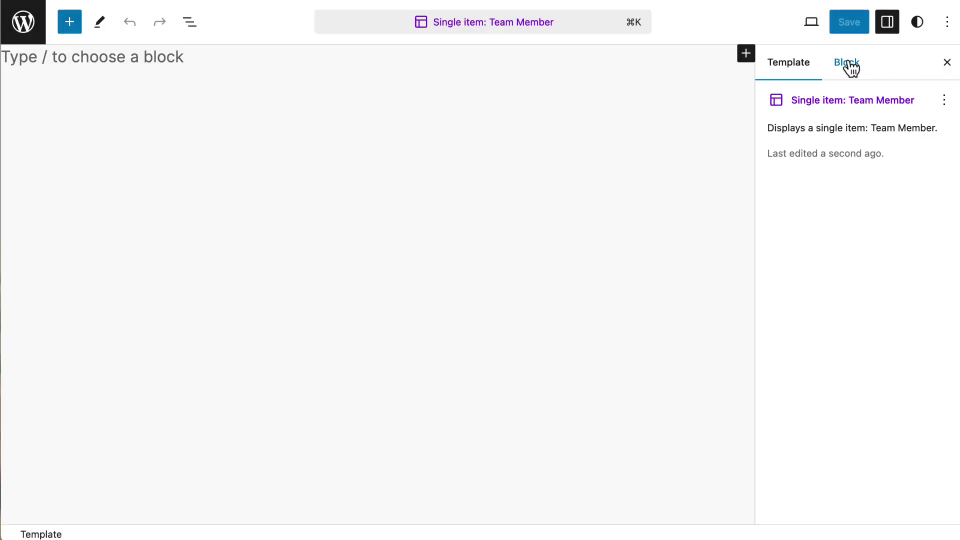
pyautogui.click(130, 53)
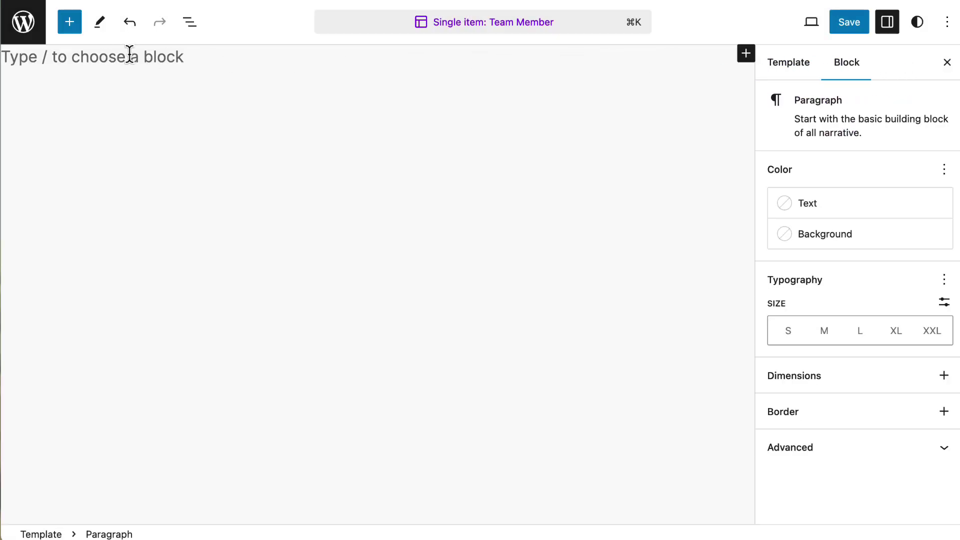
pyautogui.write('/')
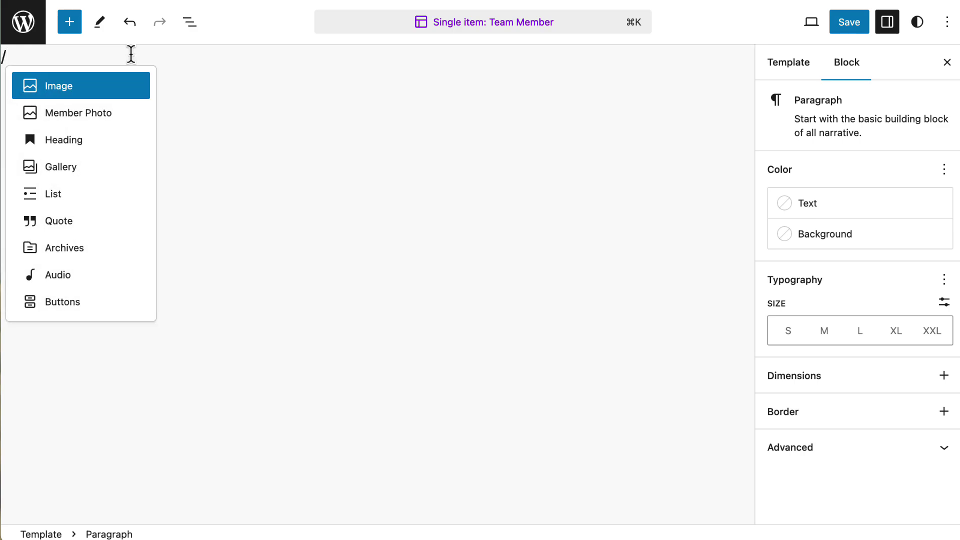
pyautogui.write('h')
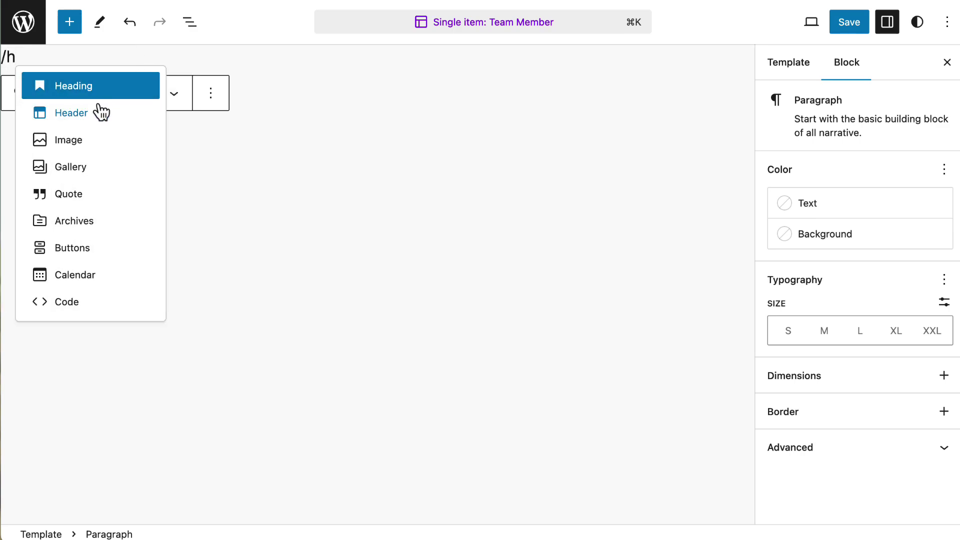
pyautogui.click(93, 114)
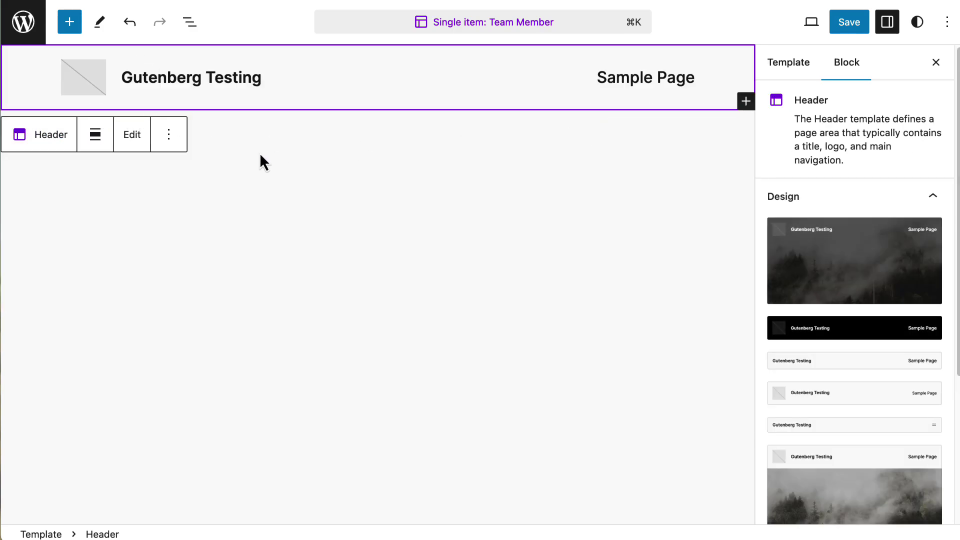
# - Add the Footer template part after the Header and start a Group block above it
pyautogui.click(170, 135)
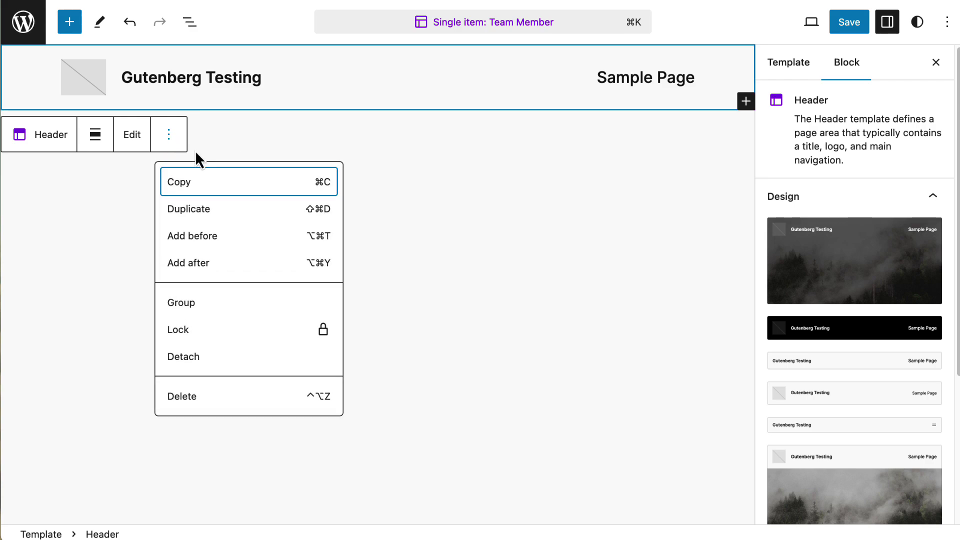
pyautogui.click(296, 272)
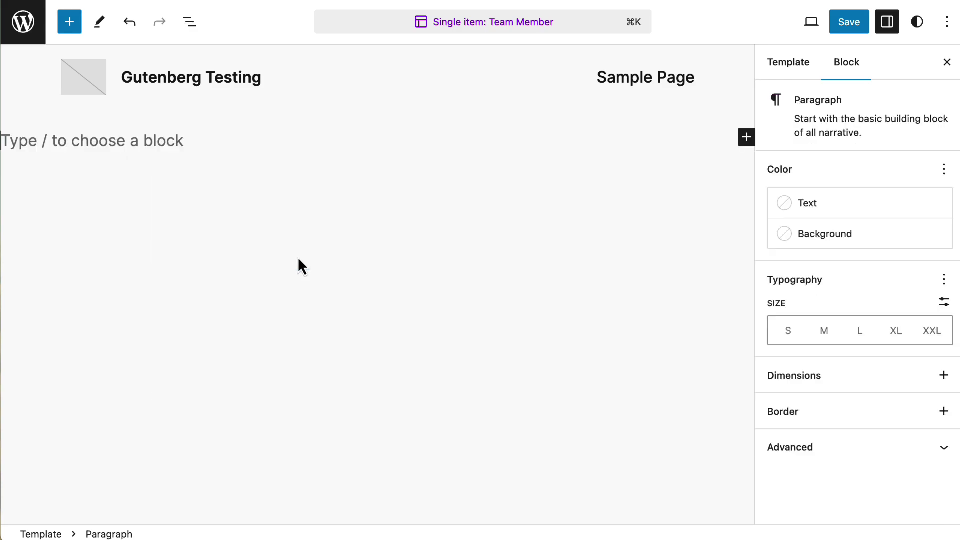
pyautogui.write('/foo')
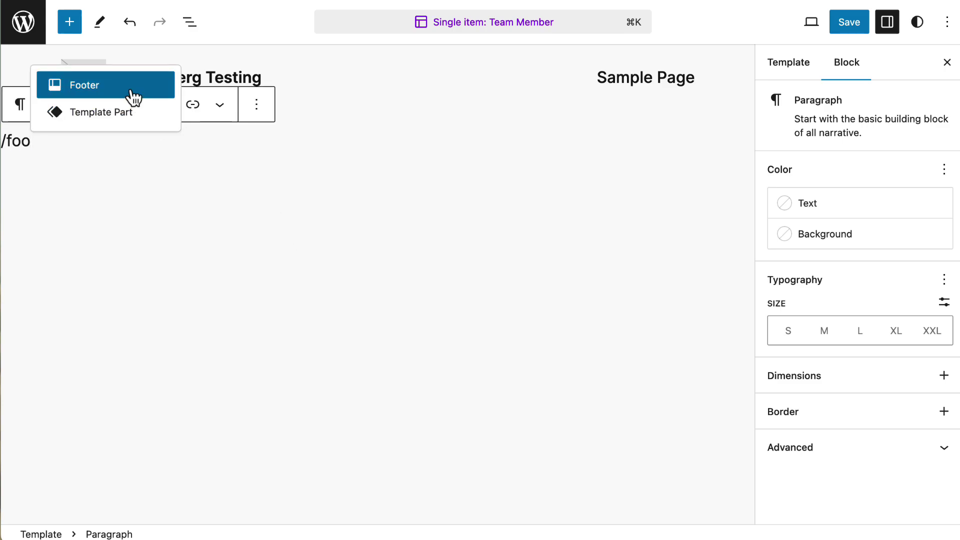
pyautogui.click(131, 90)
pyautogui.click(214, 105)
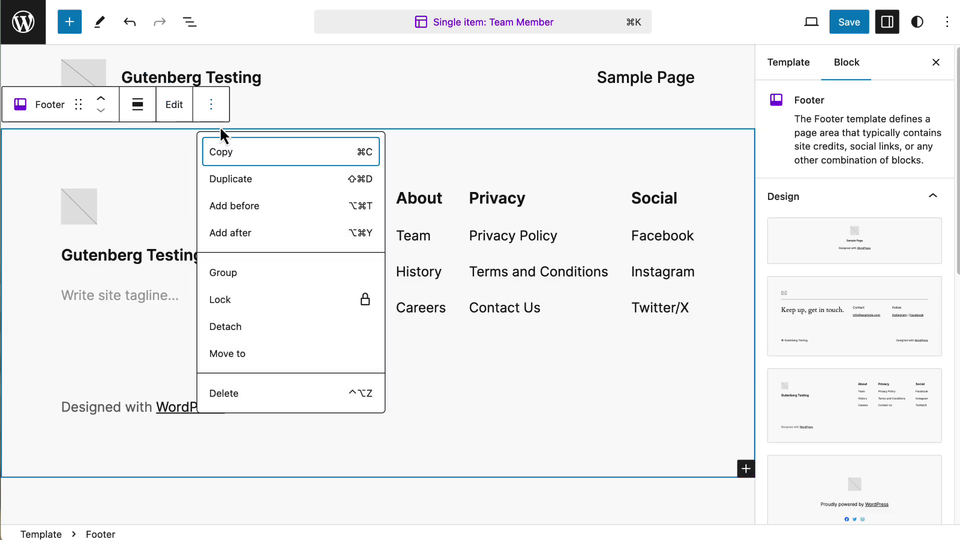
pyautogui.click(250, 206)
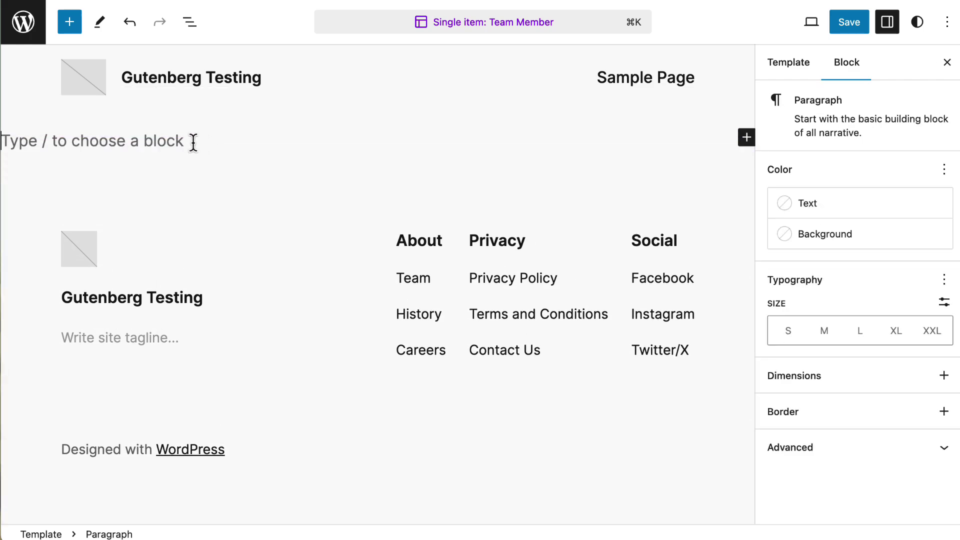
pyautogui.write('/gro')
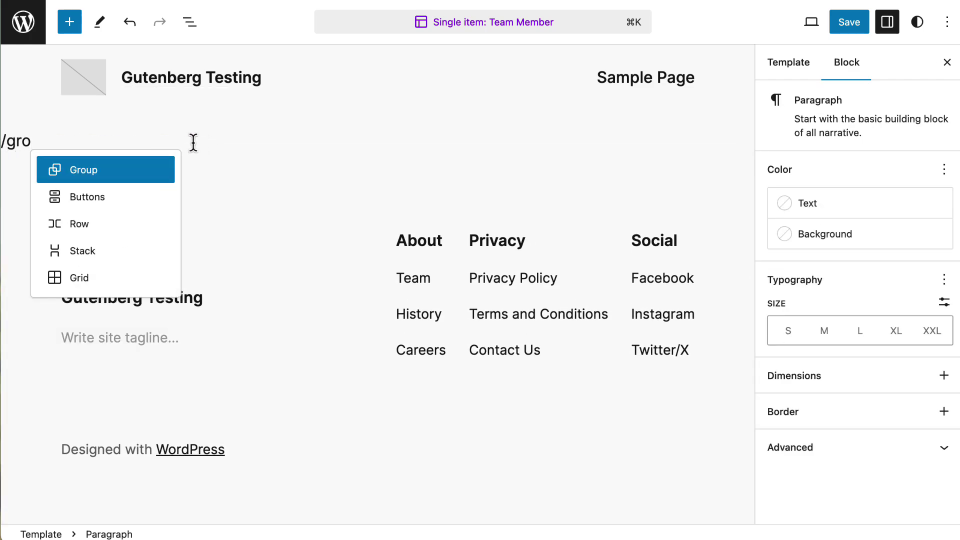
# - Make a single-layout Group containing a Row that holds the Member Photo image
pyautogui.click(138, 179)
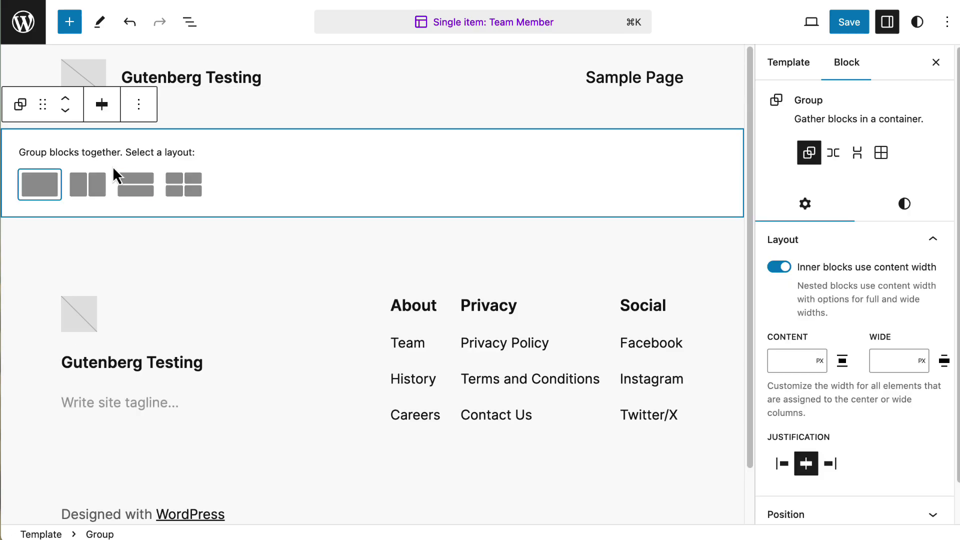
pyautogui.click(46, 184)
pyautogui.click(372, 150)
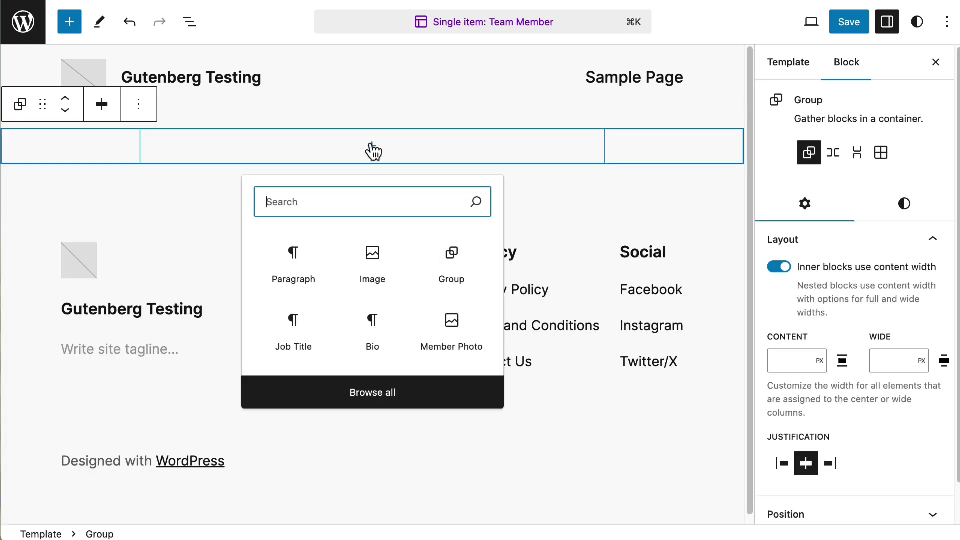
pyautogui.write('row')
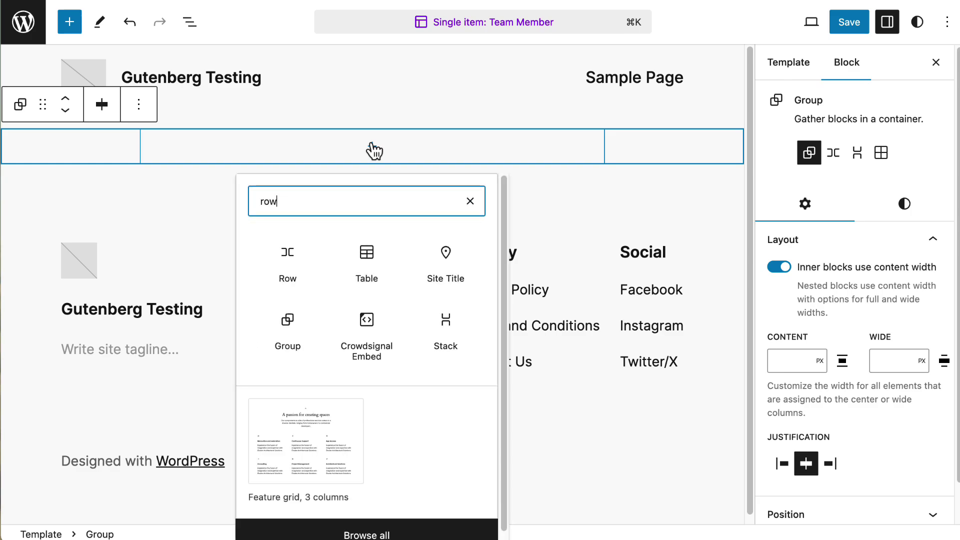
pyautogui.click(292, 259)
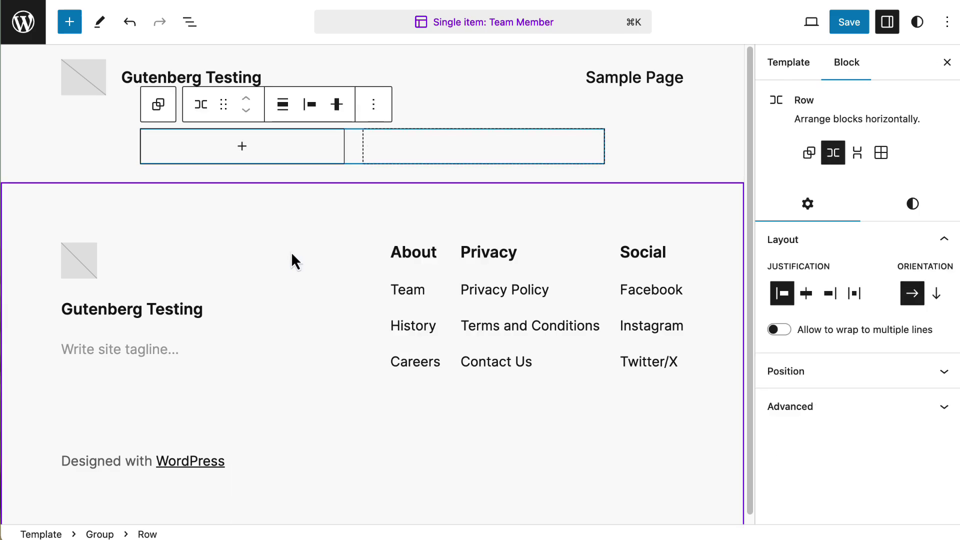
pyautogui.click(245, 147)
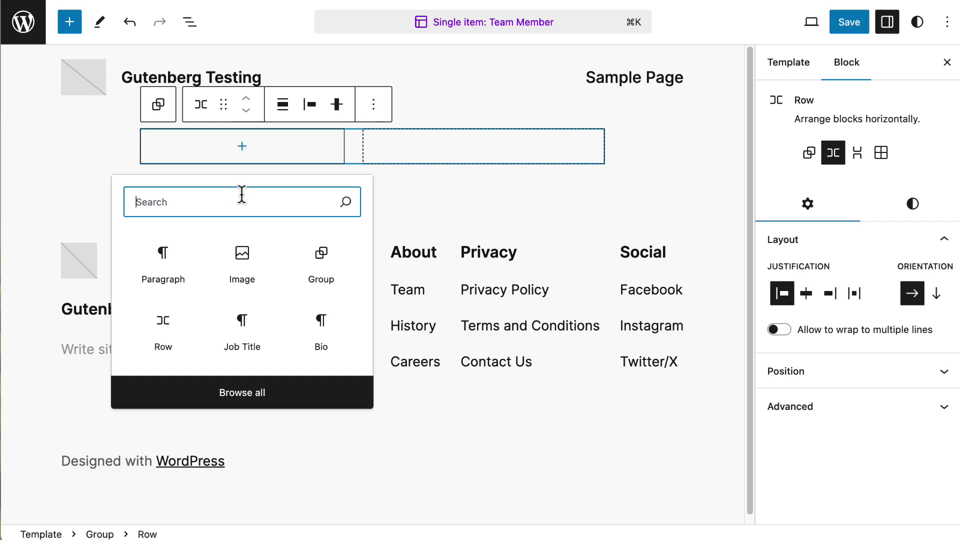
pyautogui.write('pho')
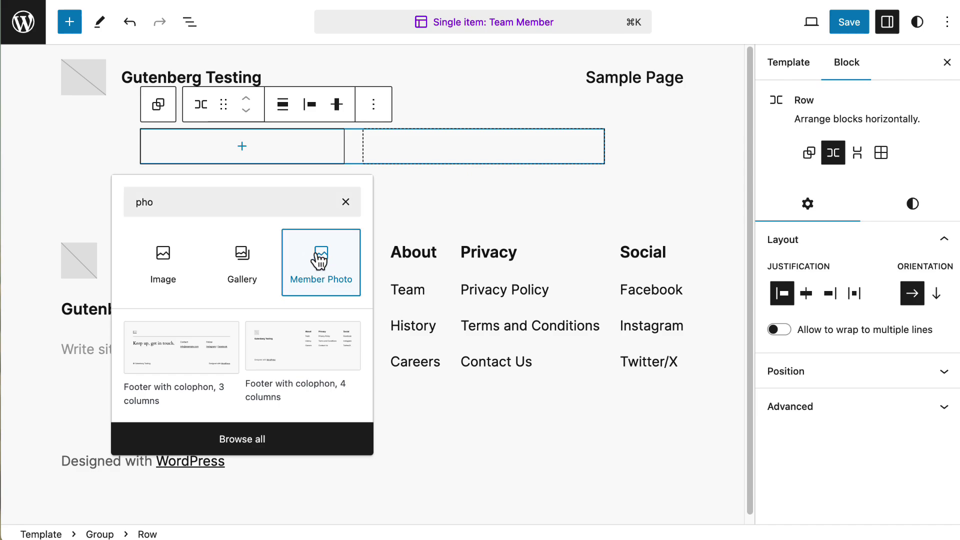
pyautogui.click(319, 260)
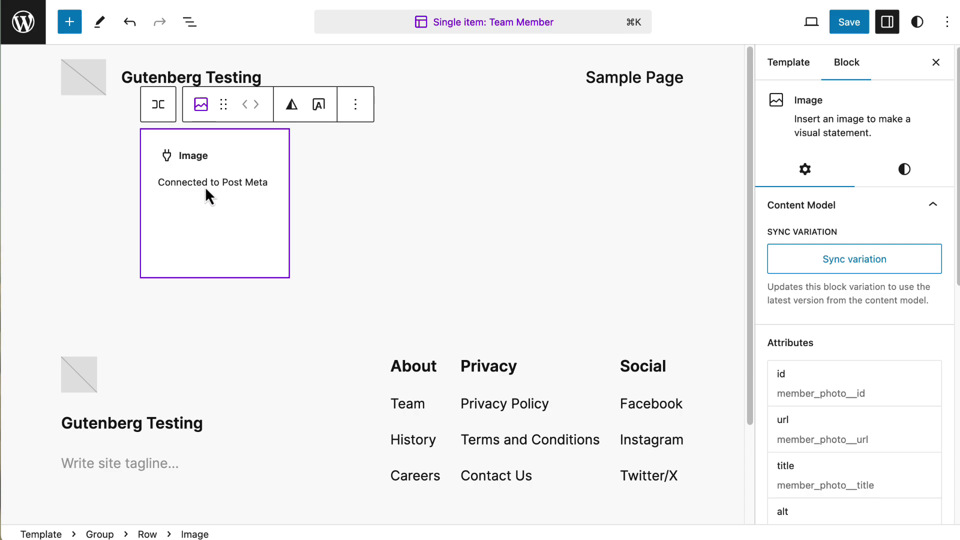
# - Add the post Title block beside the Member Photo in the row
pyautogui.click(435, 184)
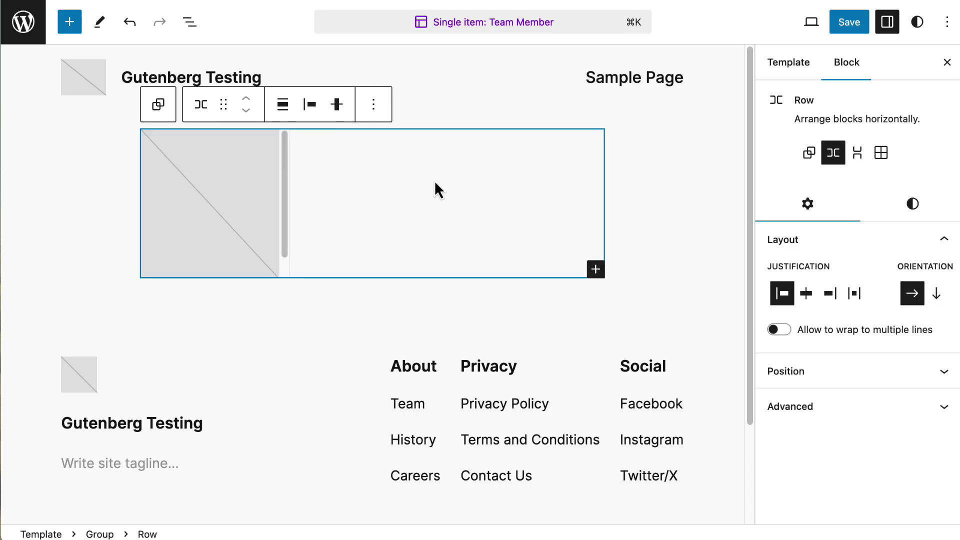
pyautogui.click(595, 270)
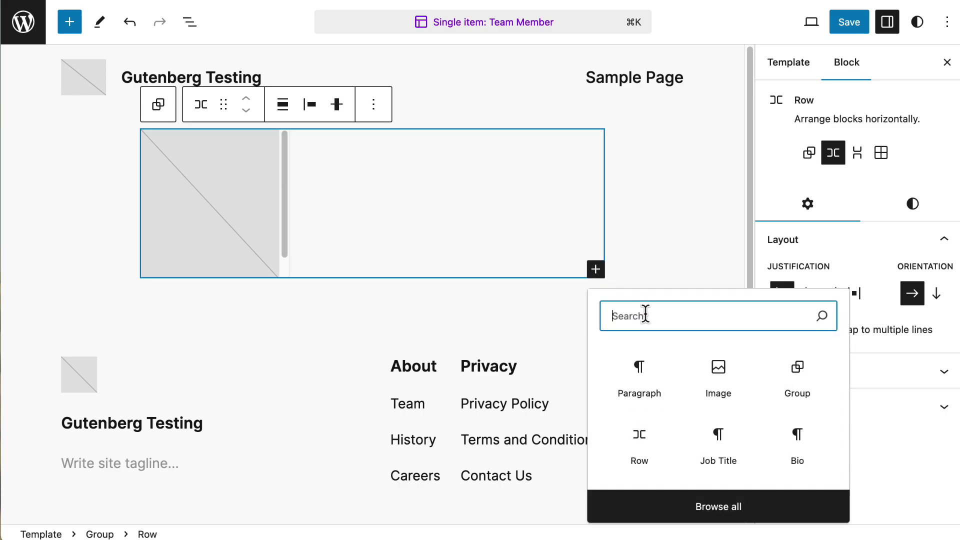
pyautogui.write('po')
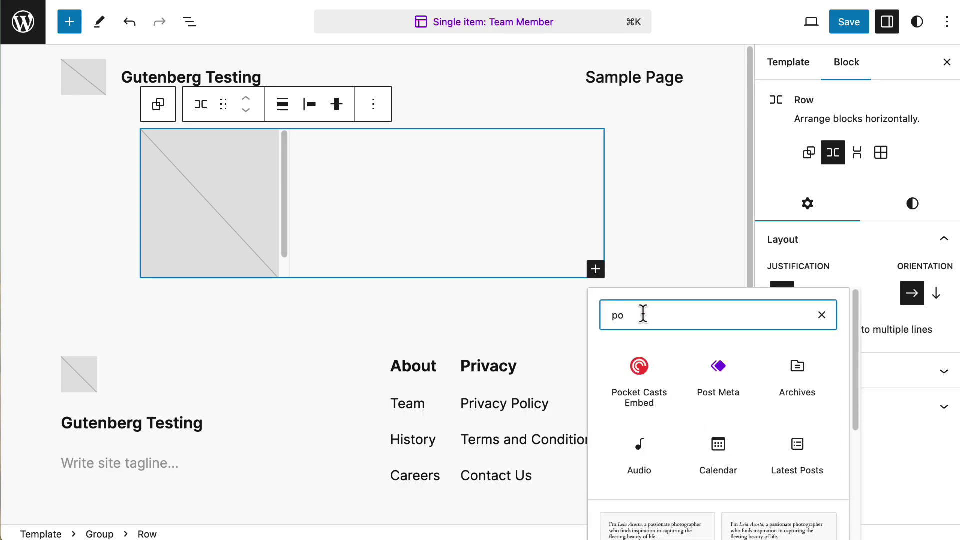
pyautogui.write('s')
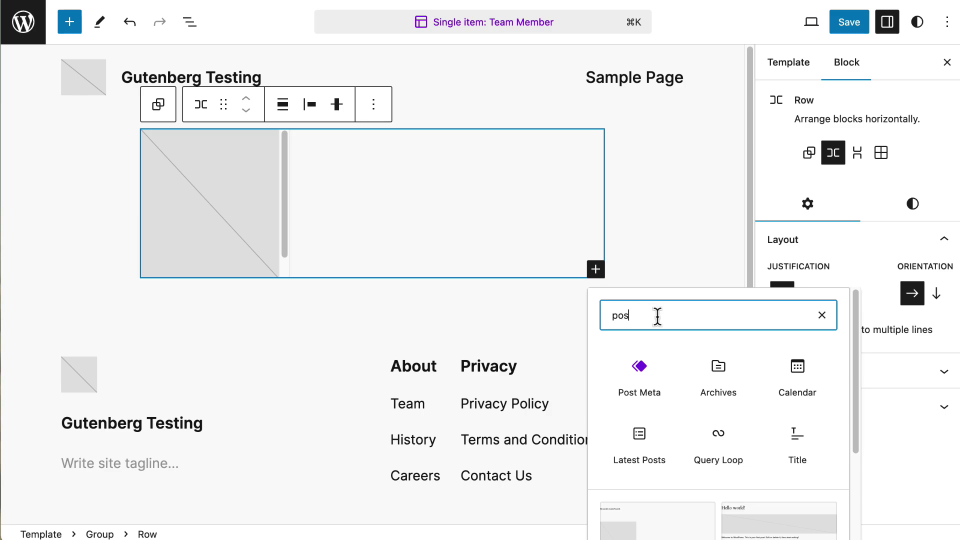
pyautogui.click(800, 440)
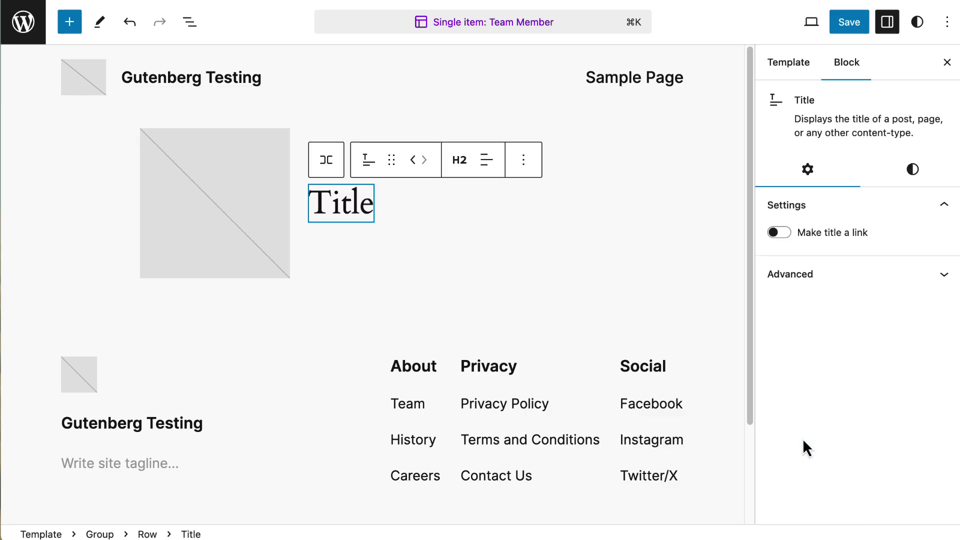
# - Add the Job Title and Bio fields to the row after the Title
pyautogui.click(480, 266)
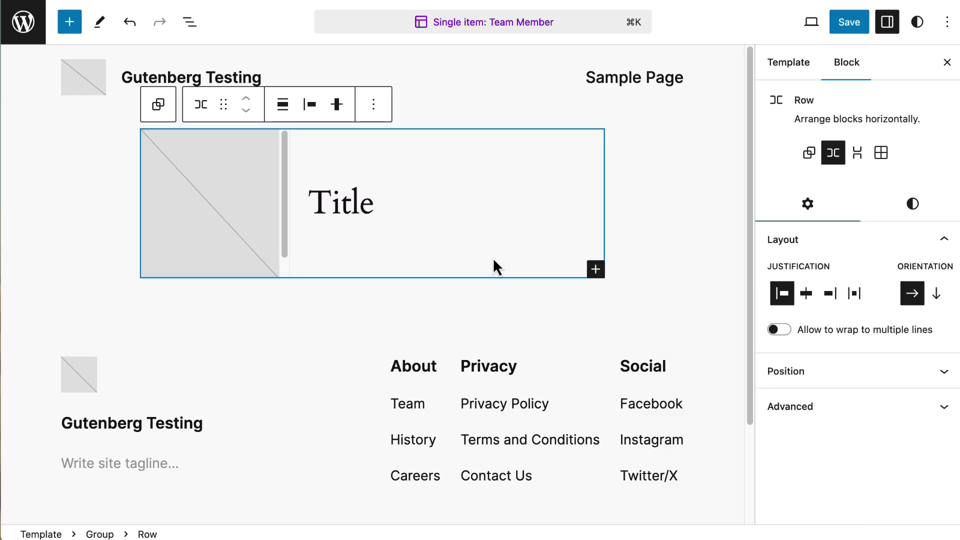
pyautogui.click(595, 269)
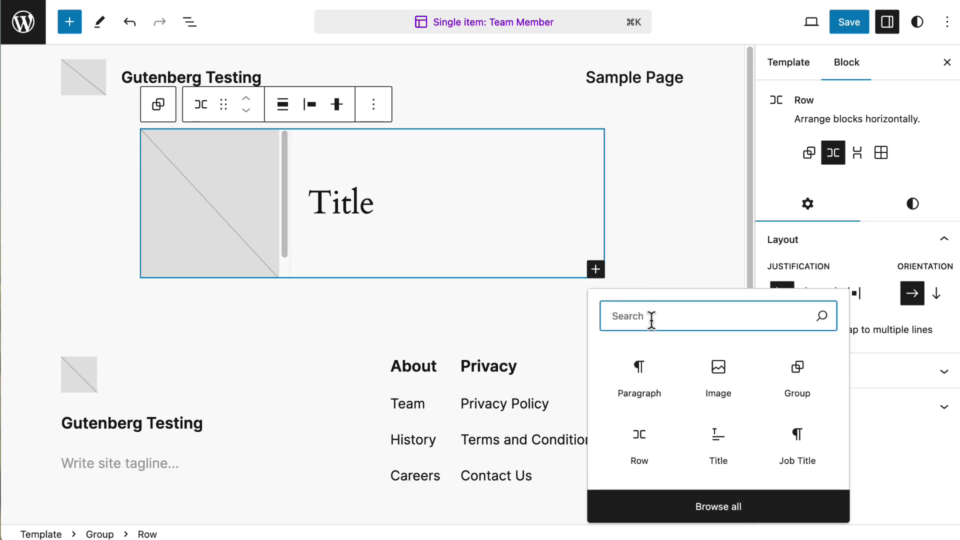
pyautogui.write('jo')
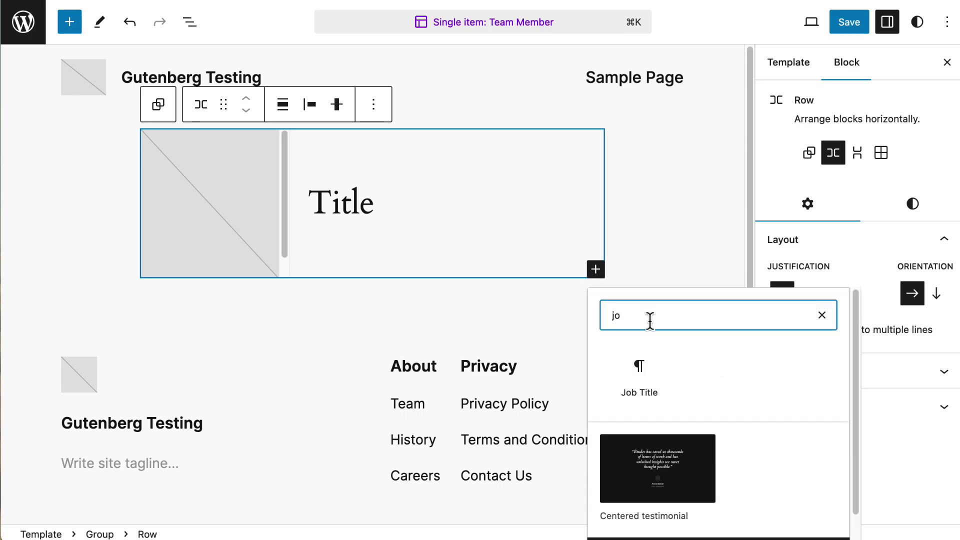
pyautogui.click(639, 370)
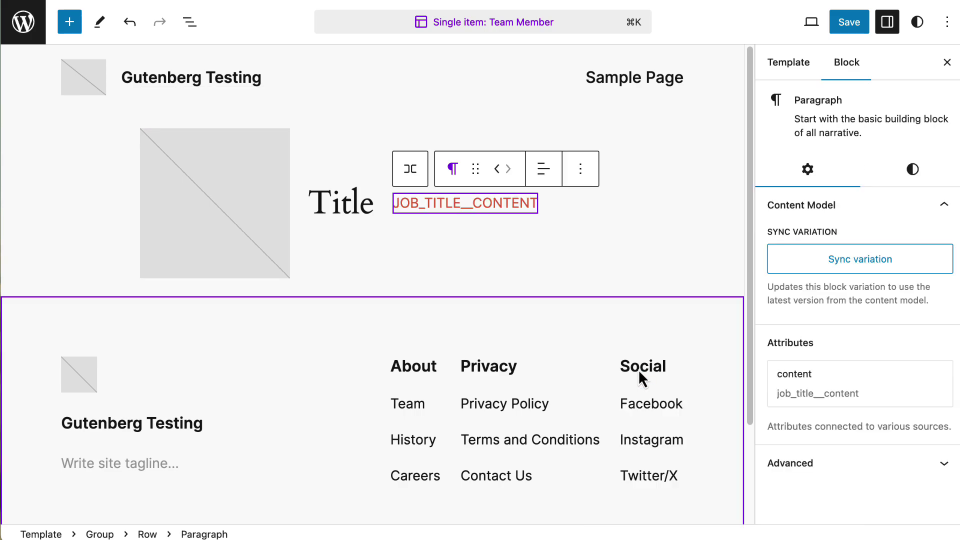
pyautogui.click(596, 271)
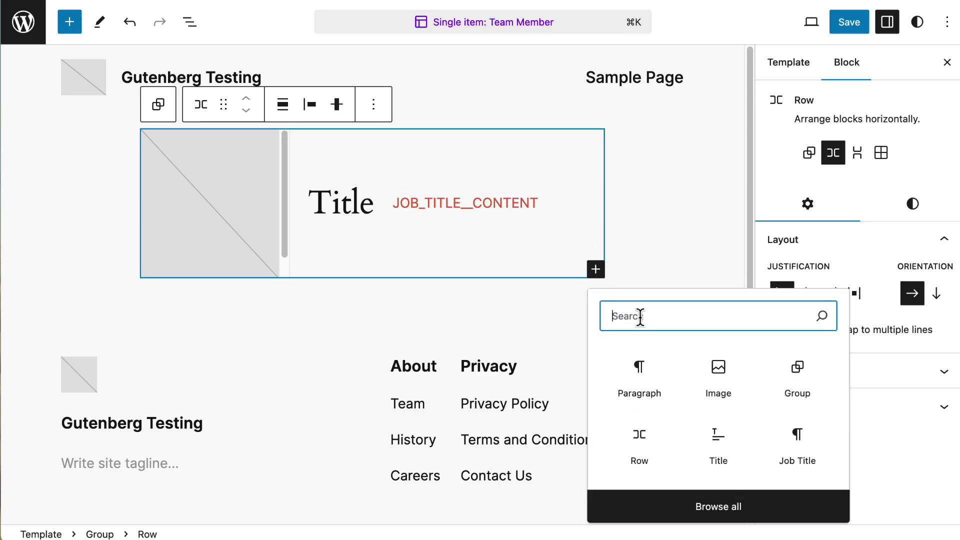
pyautogui.write('bio')
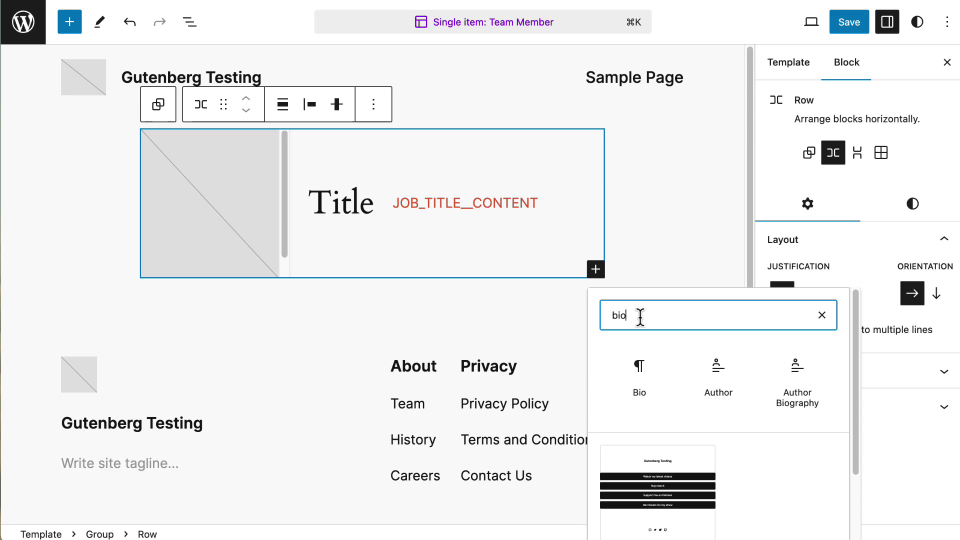
pyautogui.click(637, 384)
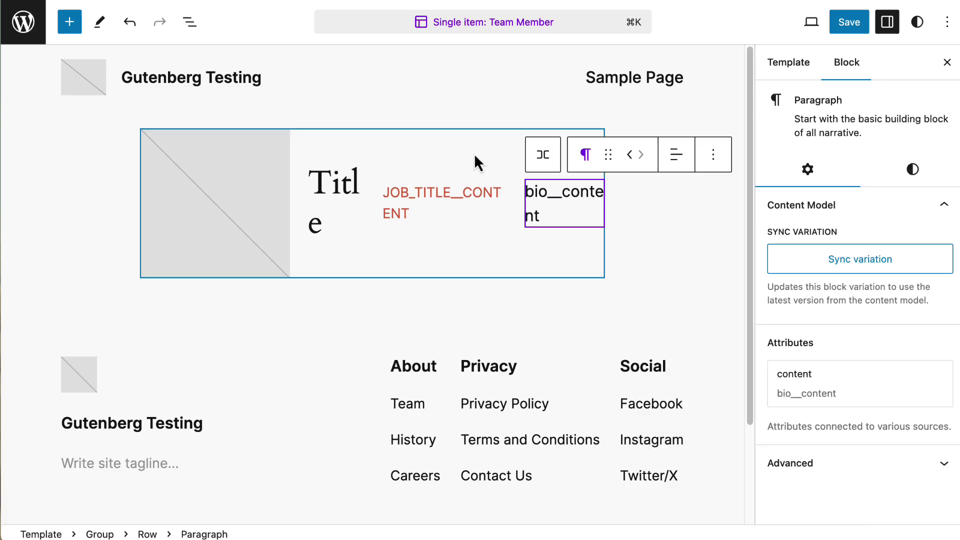
# - Select the Title block within the row without adding more blocks
pyautogui.click(448, 166)
pyautogui.click(595, 270)
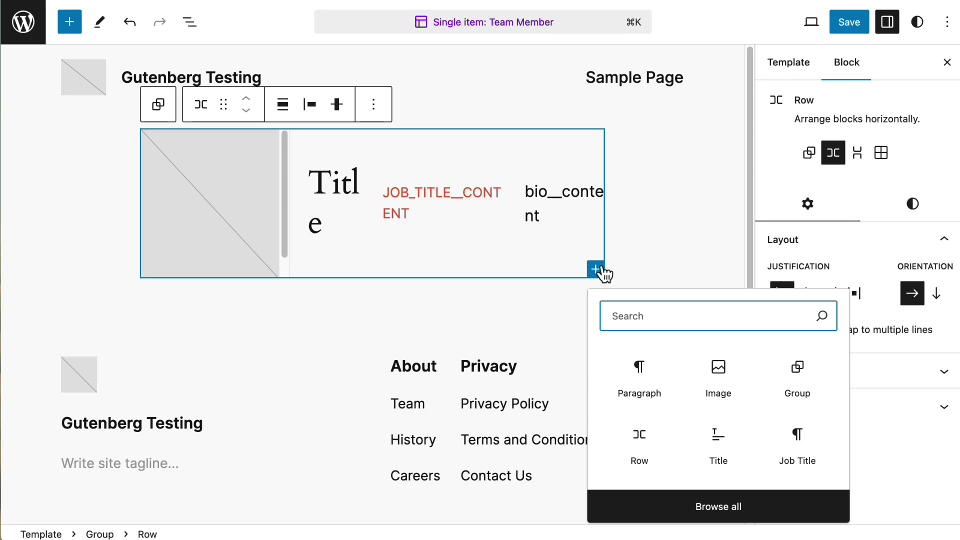
pyautogui.click(550, 234)
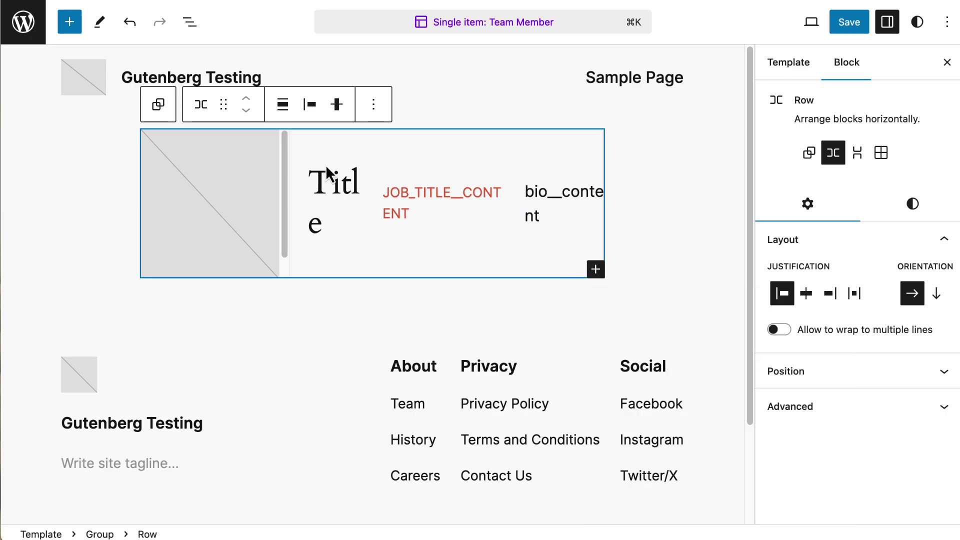
pyautogui.click(324, 184)
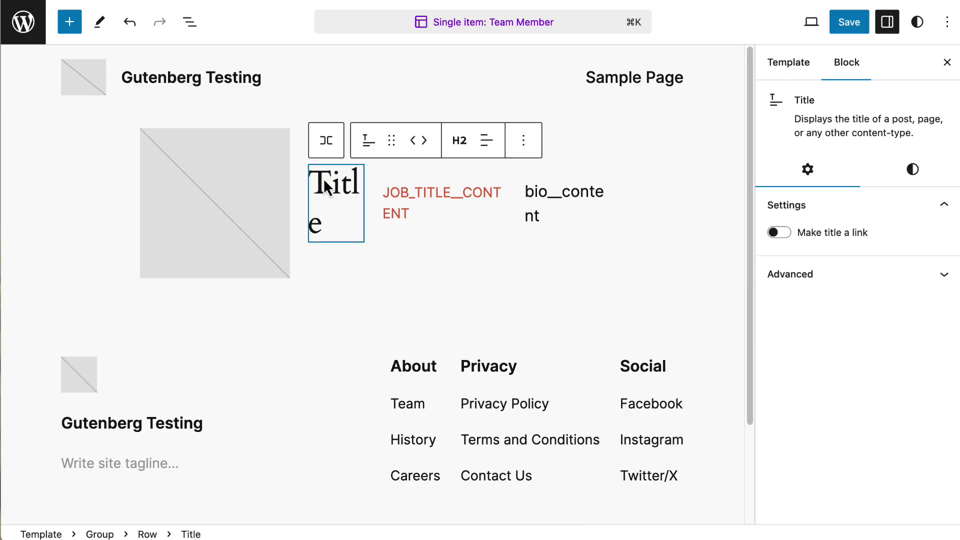
# - Wrap the title, job title and bio in a Group with 90% content width
pyautogui.keyDown('shift'); pyautogui.click(552, 210); pyautogui.keyUp('shift')
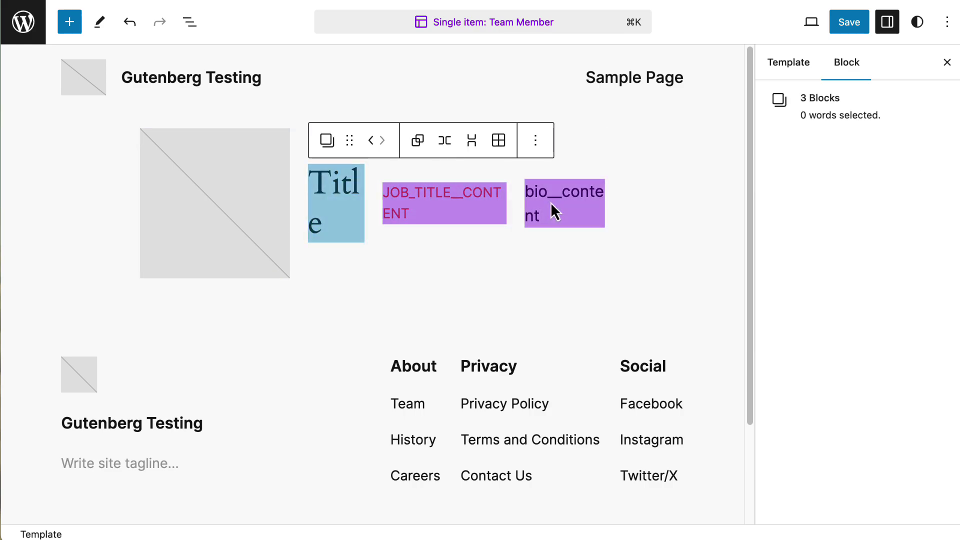
pyautogui.click(327, 141)
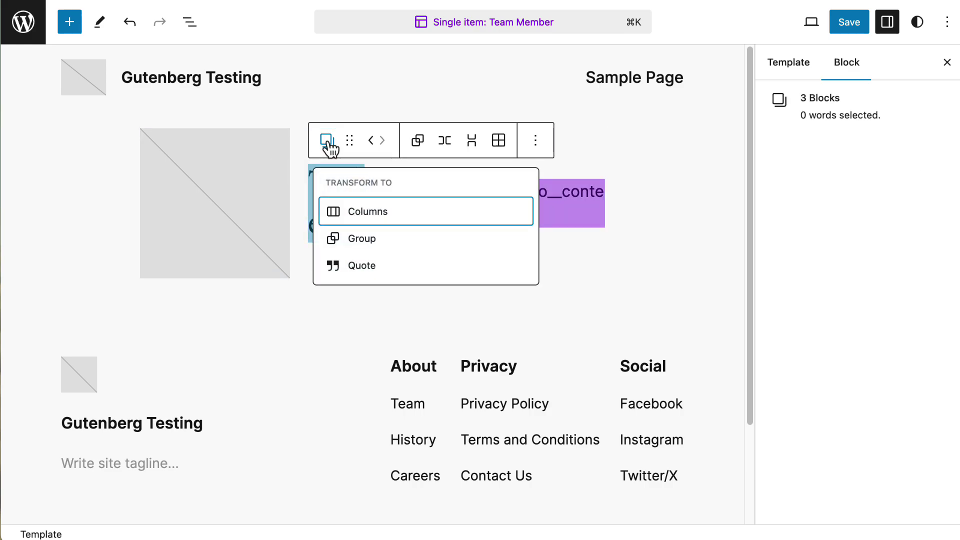
pyautogui.click(362, 239)
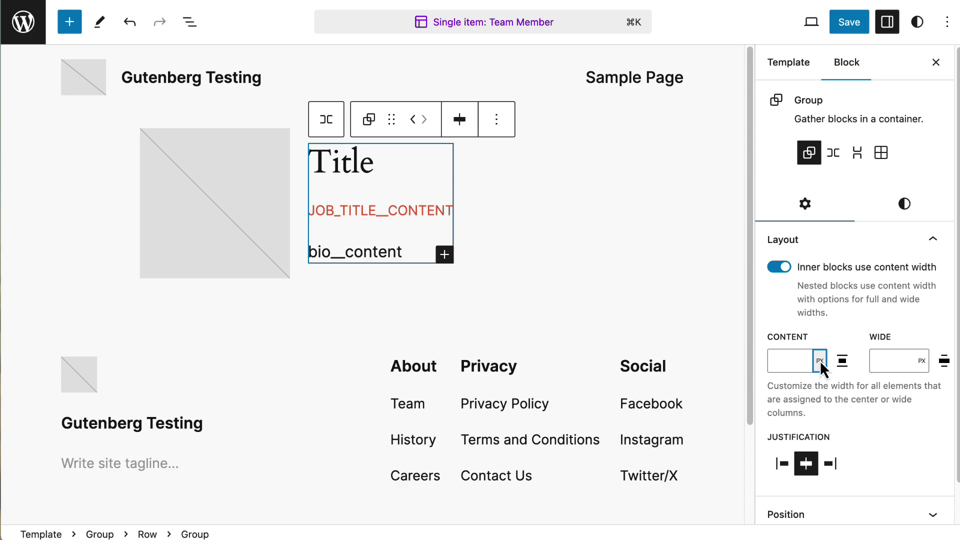
pyautogui.click(789, 356)
pyautogui.write('9')
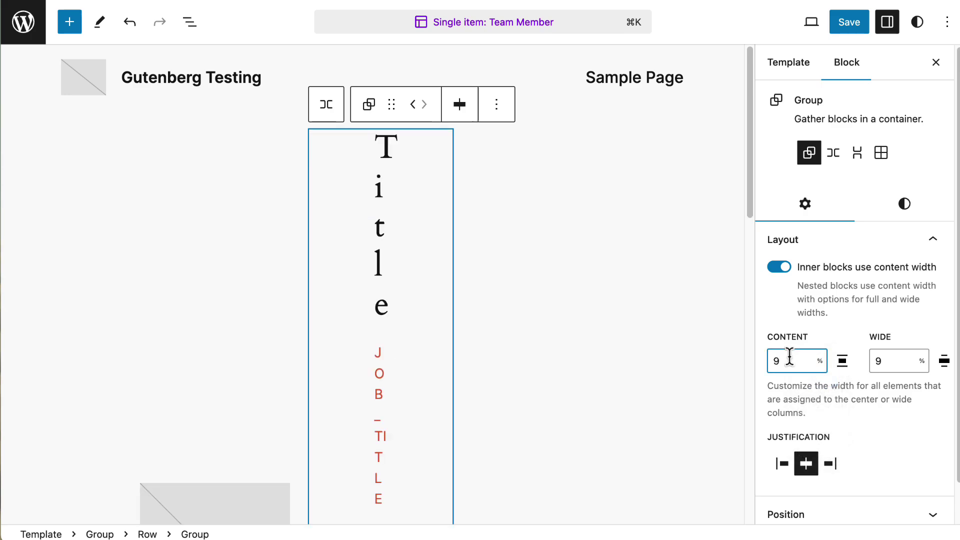
pyautogui.write('0')
# - Give the row a margin of 3 and save the template
pyautogui.click(904, 212)
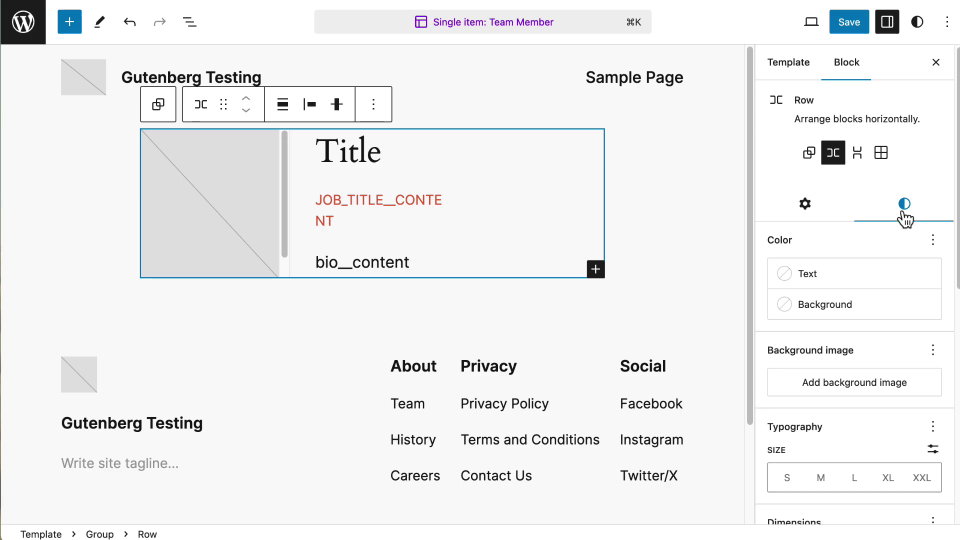
pyautogui.scroll(-3, 906, 315)
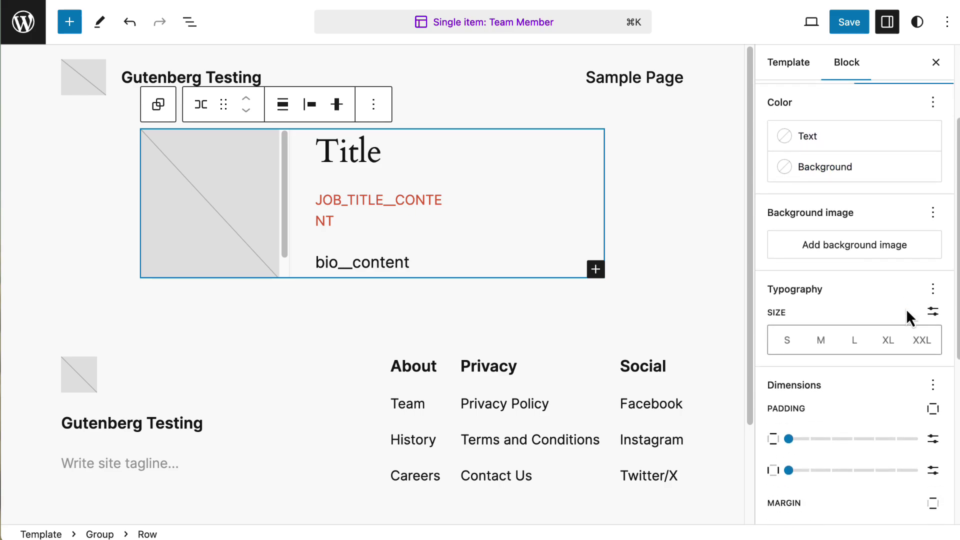
pyautogui.scroll(-2, 906, 308)
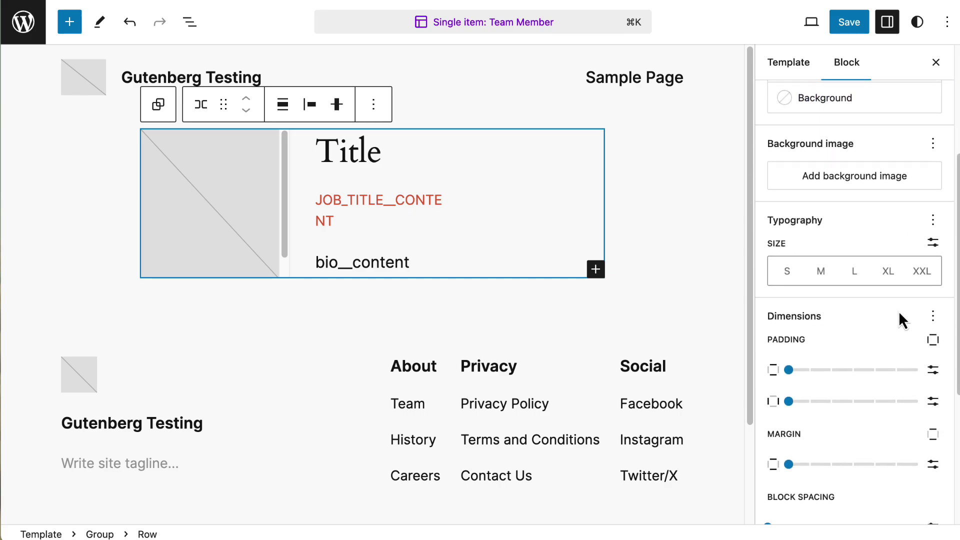
pyautogui.scroll(-3, 892, 315)
pyautogui.moveTo(790, 338); pyautogui.dragTo(855, 340)
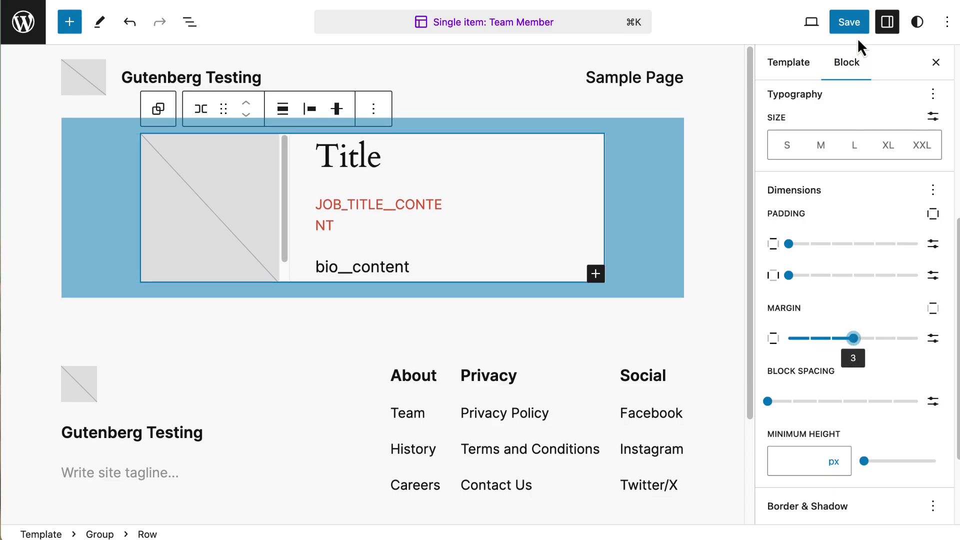
pyautogui.click(852, 24)
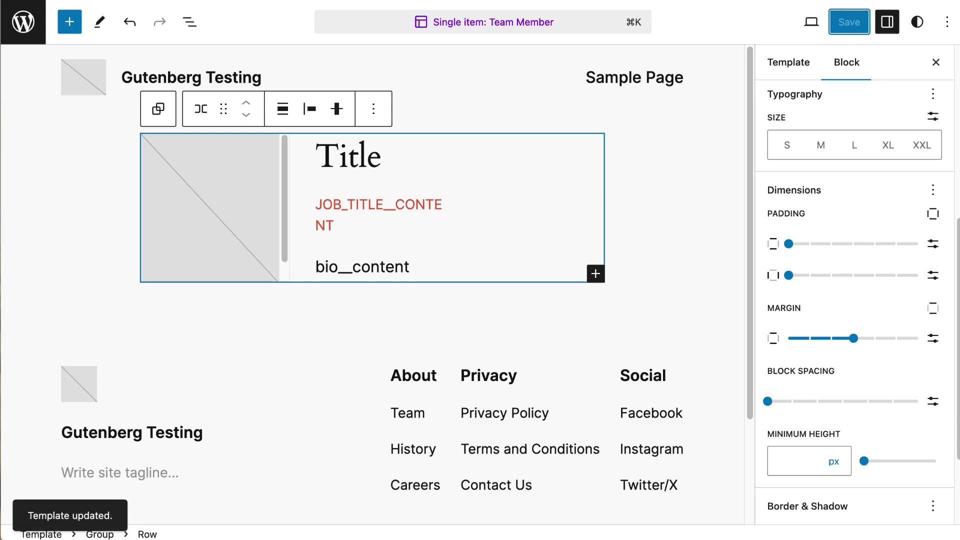
pyautogui.hotkey('ctrl', 'shift', 'Tab')
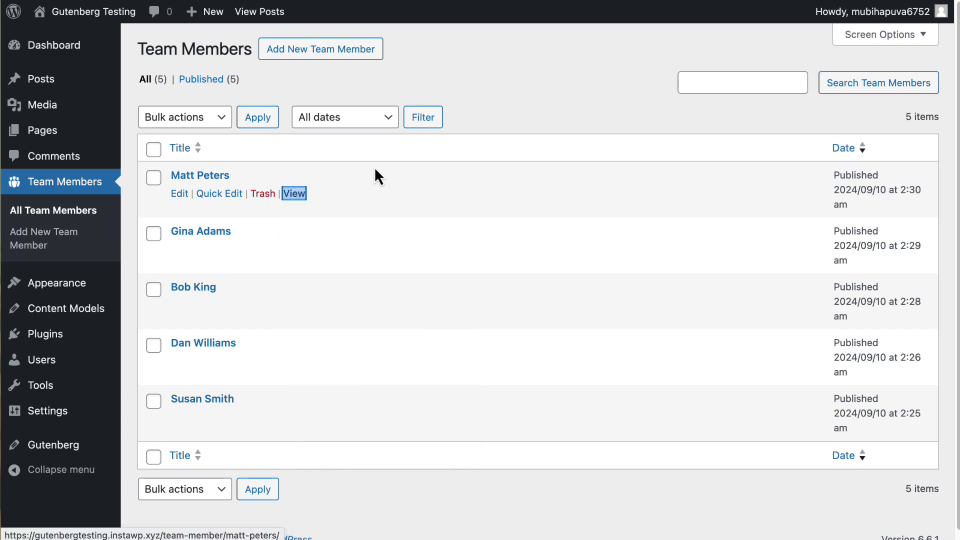
pyautogui.press('Return')
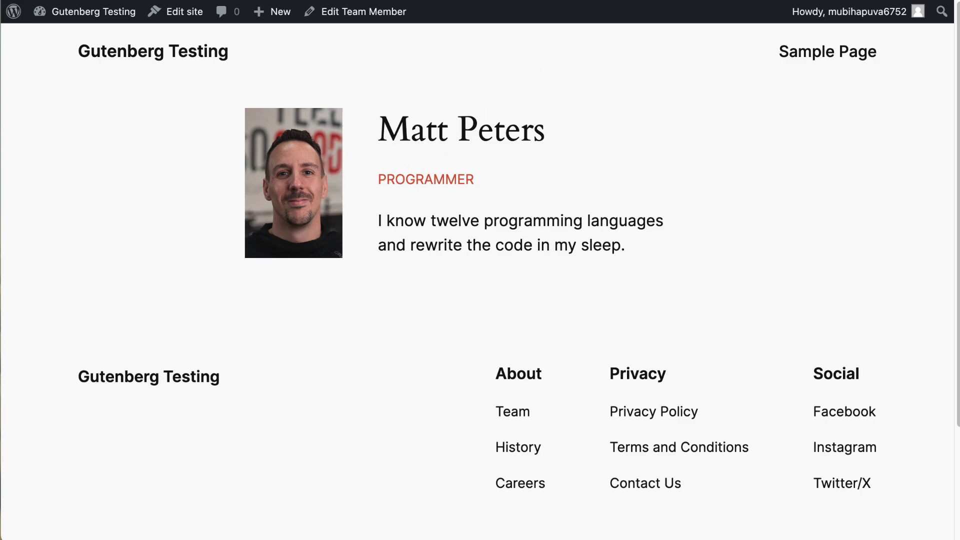
pyautogui.click(645, 1)
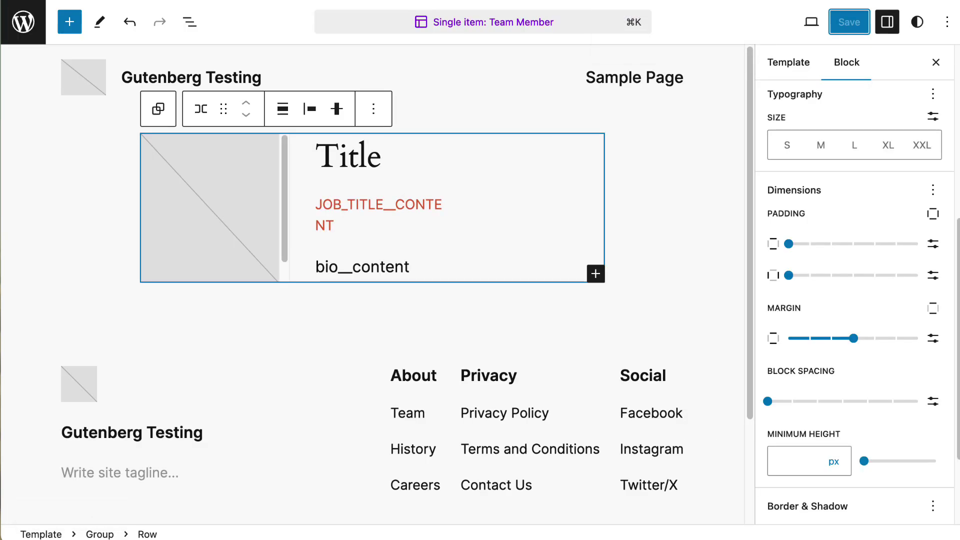
# - Add a new Archive: Team Member template built from the three-column posts grid pattern
pyautogui.click(31, 33)
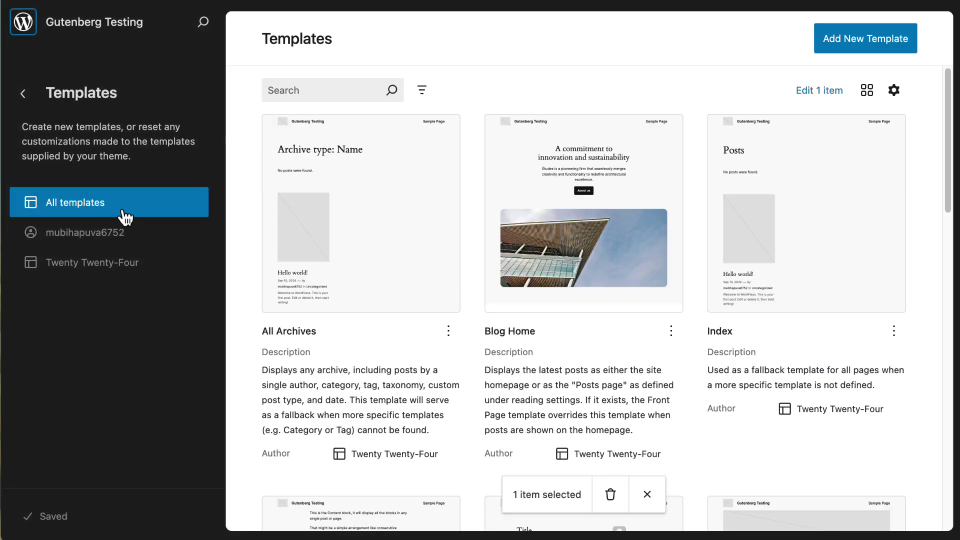
pyautogui.click(868, 38)
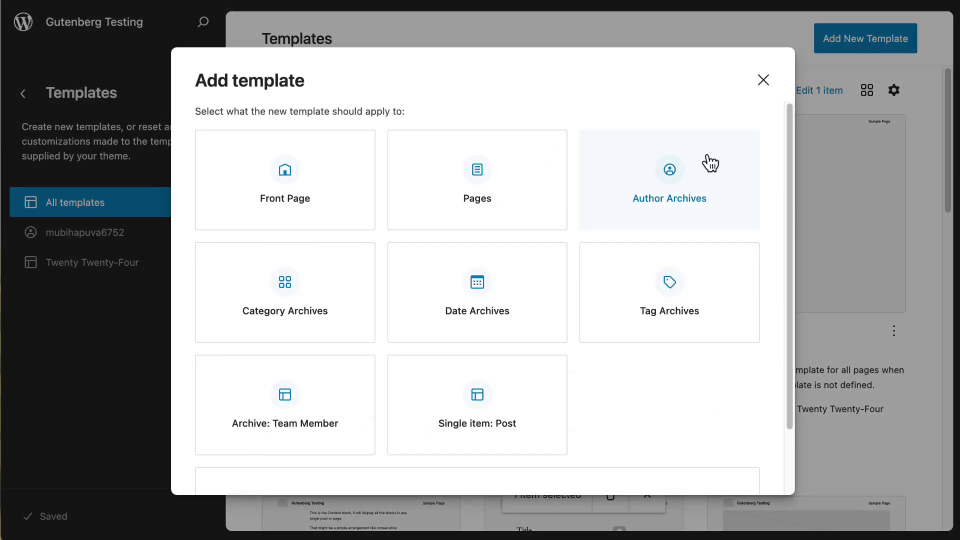
pyautogui.click(307, 400)
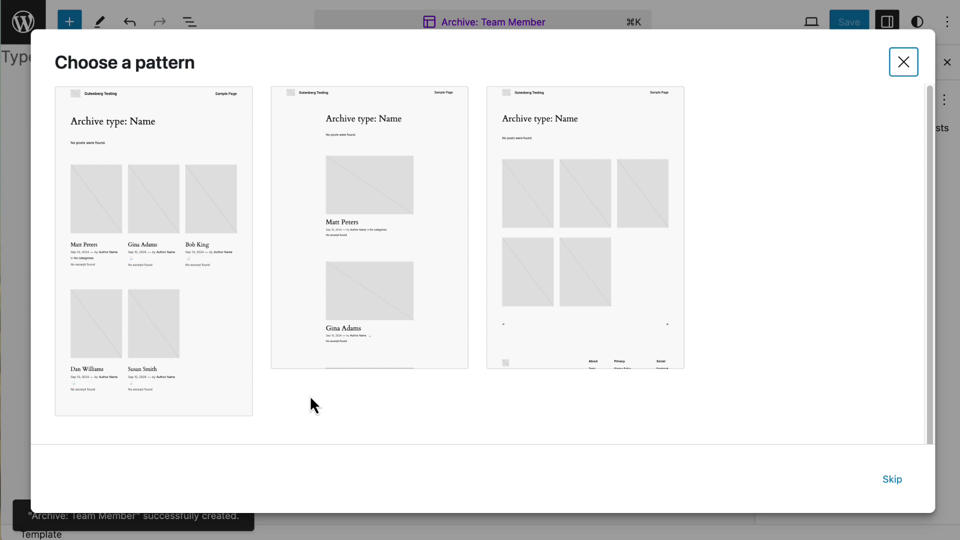
pyautogui.click(145, 203)
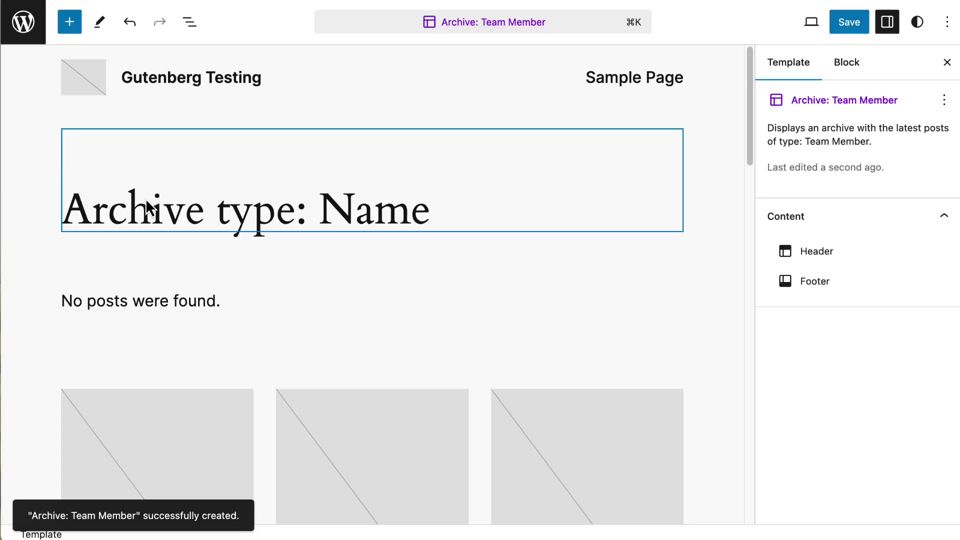
# - Delete the Date block from the post meta row using List View
pyautogui.click(416, 258)
pyautogui.scroll(-6, 418, 260)
pyautogui.scroll(-3, 418, 259)
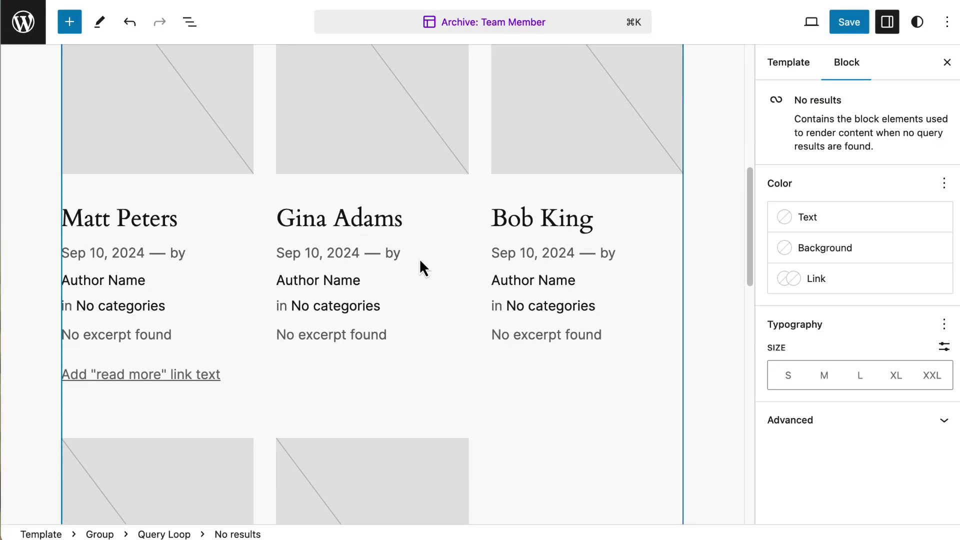
pyautogui.click(186, 268)
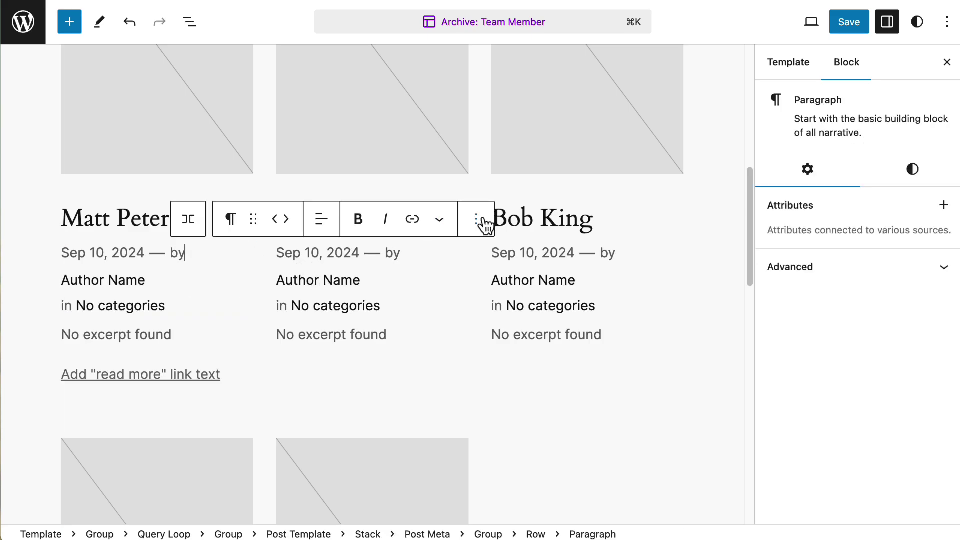
pyautogui.click(195, 25)
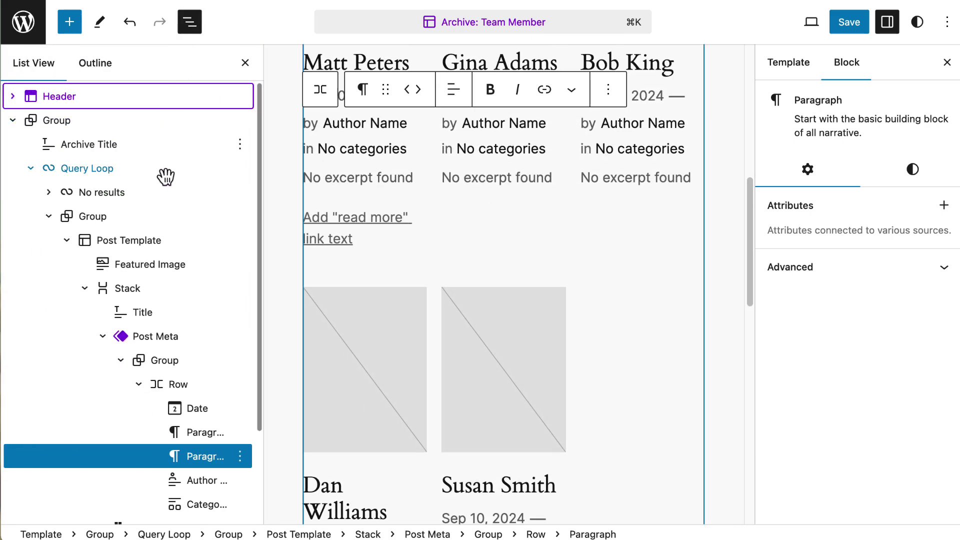
pyautogui.click(201, 420)
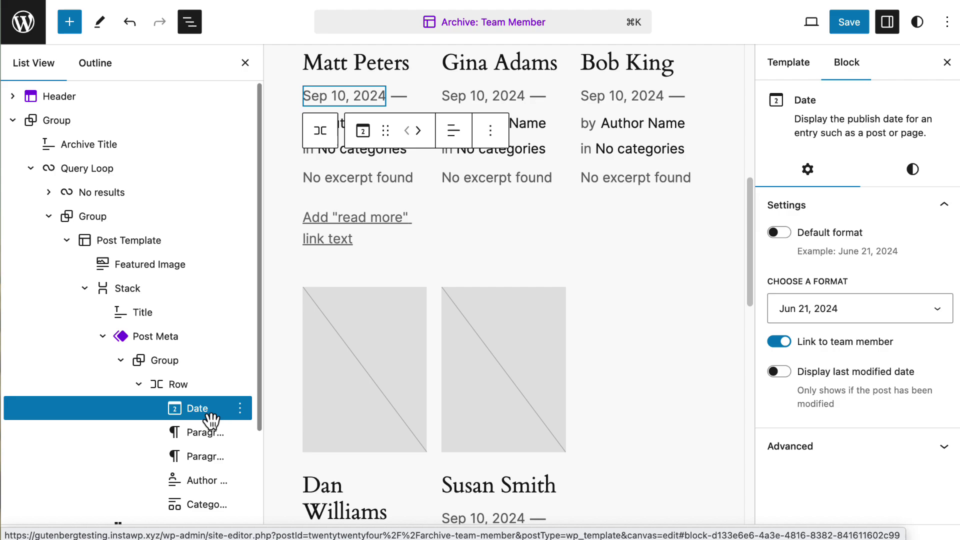
pyautogui.click(240, 409)
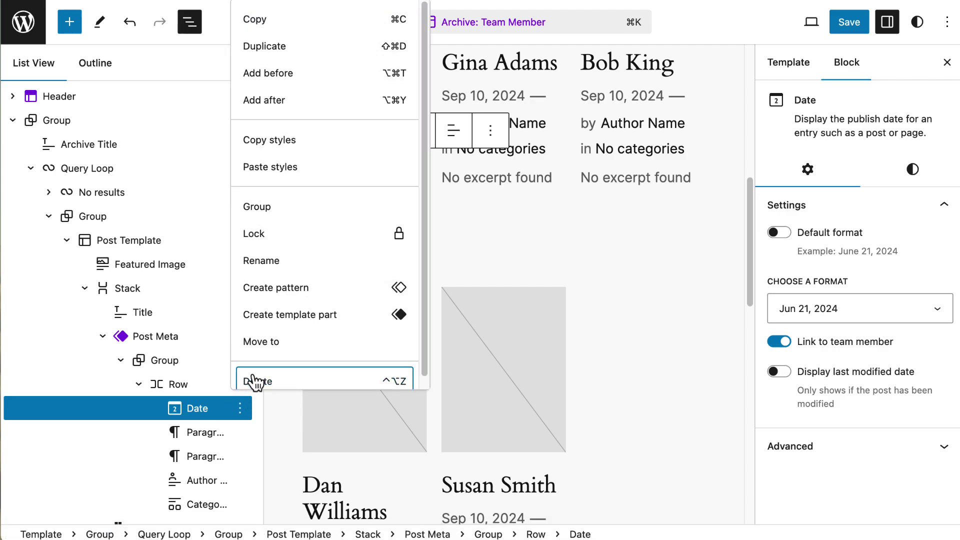
pyautogui.click(253, 379)
# - Delete the dash paragraph and the 'by' paragraph from the meta row
pyautogui.click(233, 410)
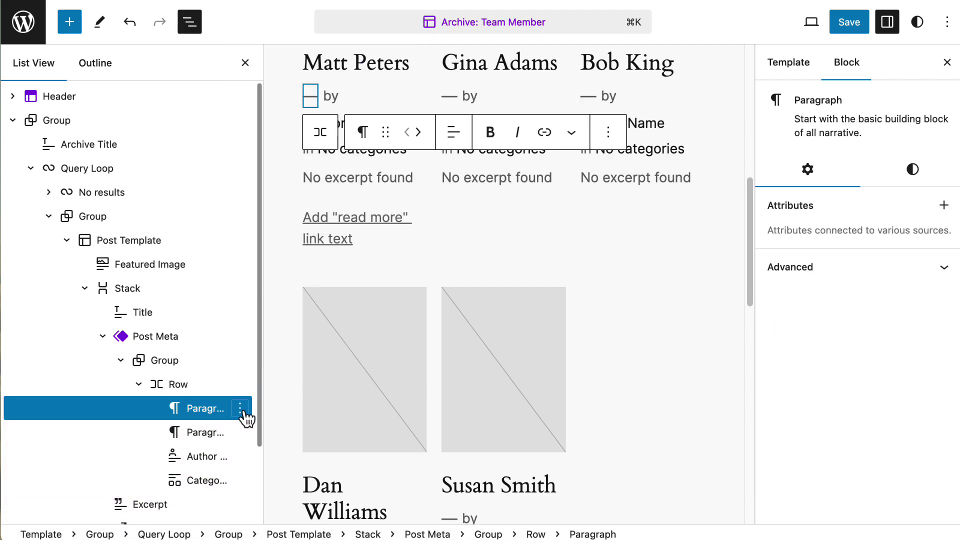
pyautogui.click(241, 408)
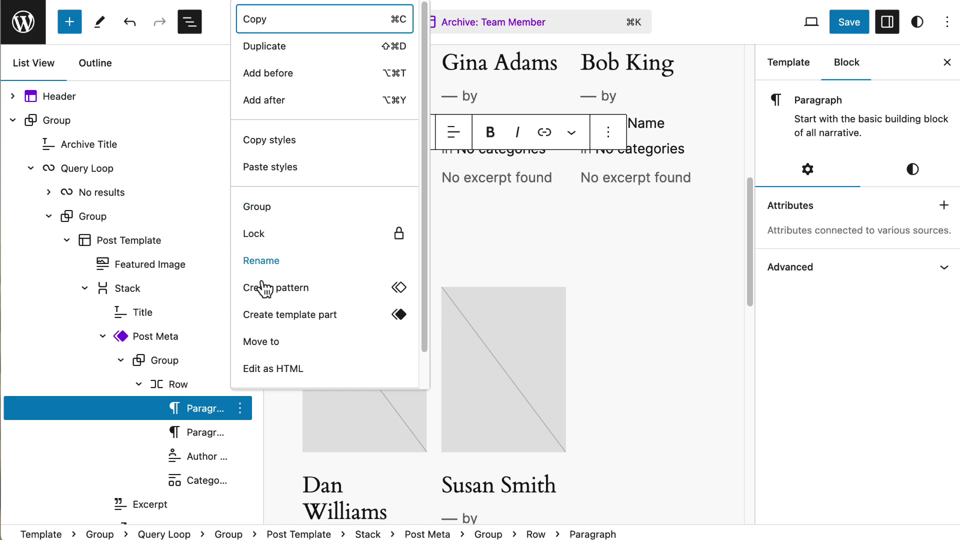
pyautogui.scroll(-2, 275, 361)
pyautogui.click(272, 372)
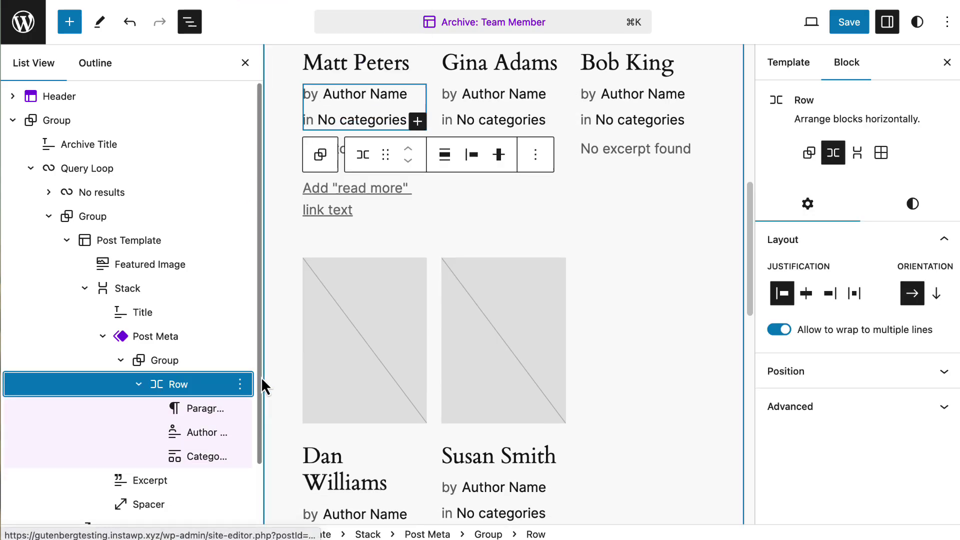
pyautogui.click(211, 410)
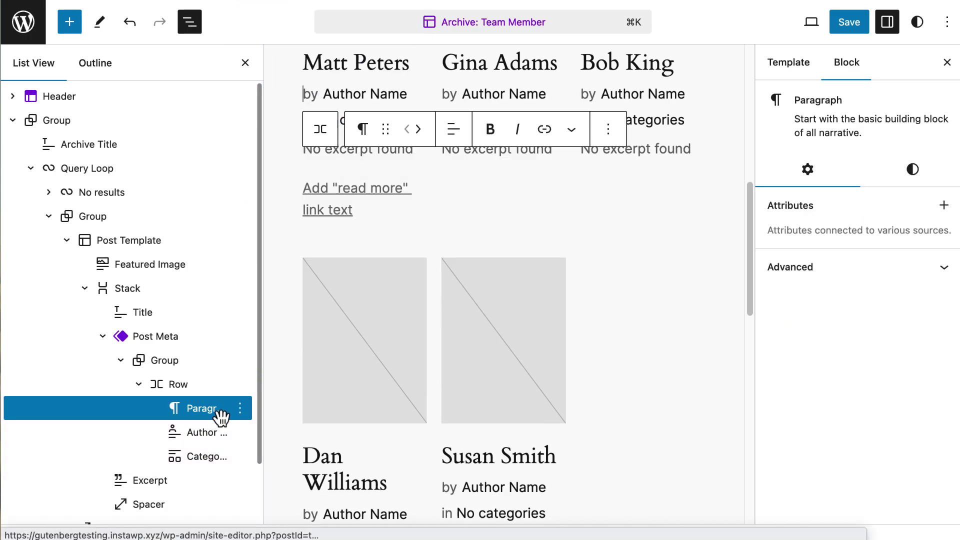
pyautogui.click(607, 131)
pyautogui.scroll(-2, 649, 346)
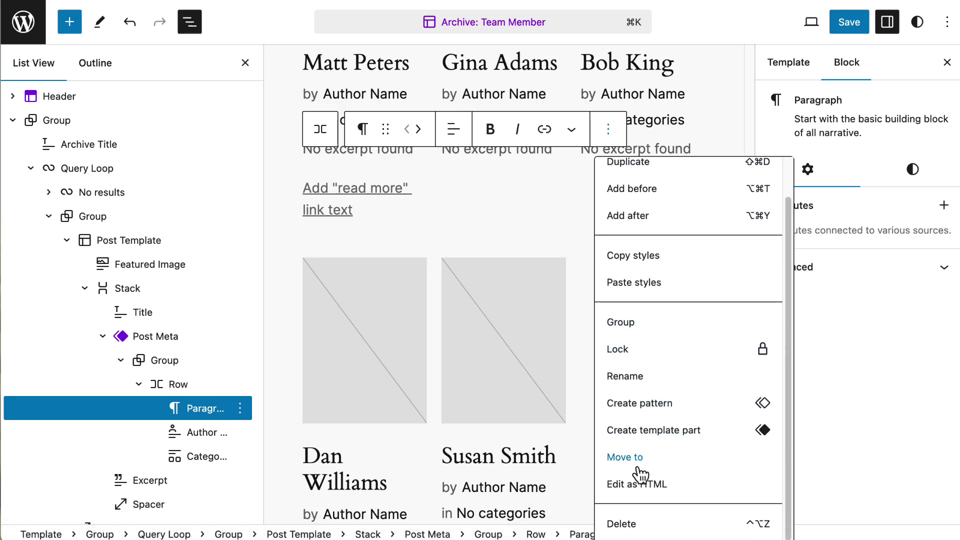
pyautogui.click(623, 523)
# - Insert an empty block after the Author Name block
pyautogui.click(208, 409)
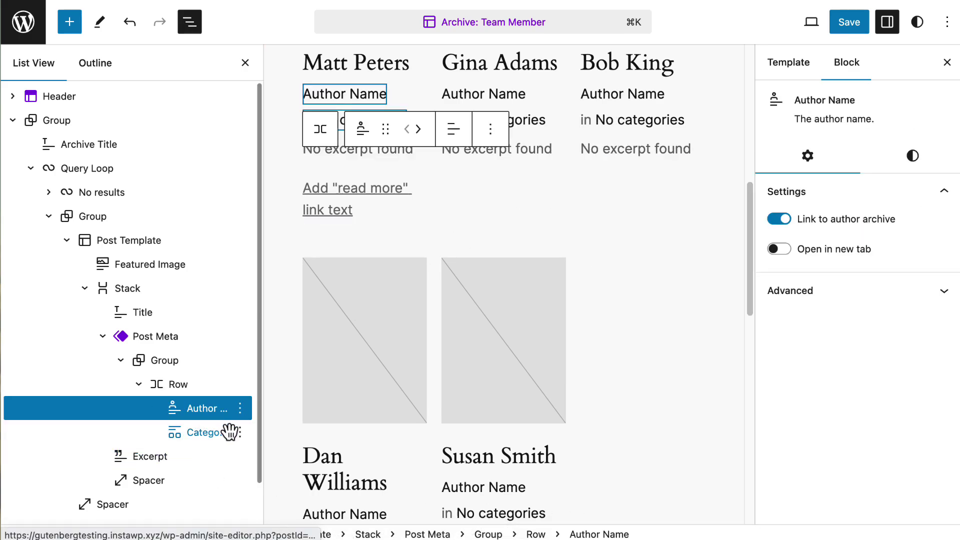
pyautogui.click(241, 410)
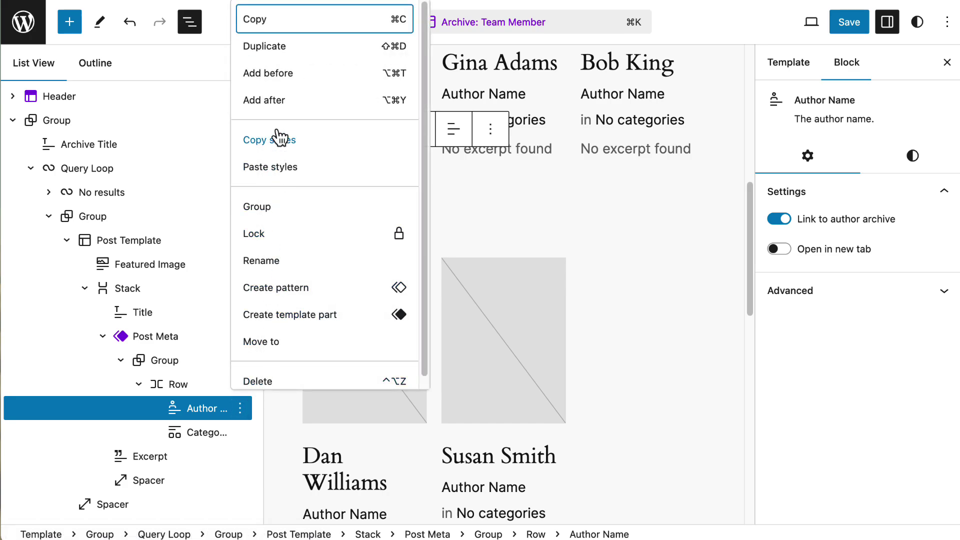
pyautogui.click(254, 100)
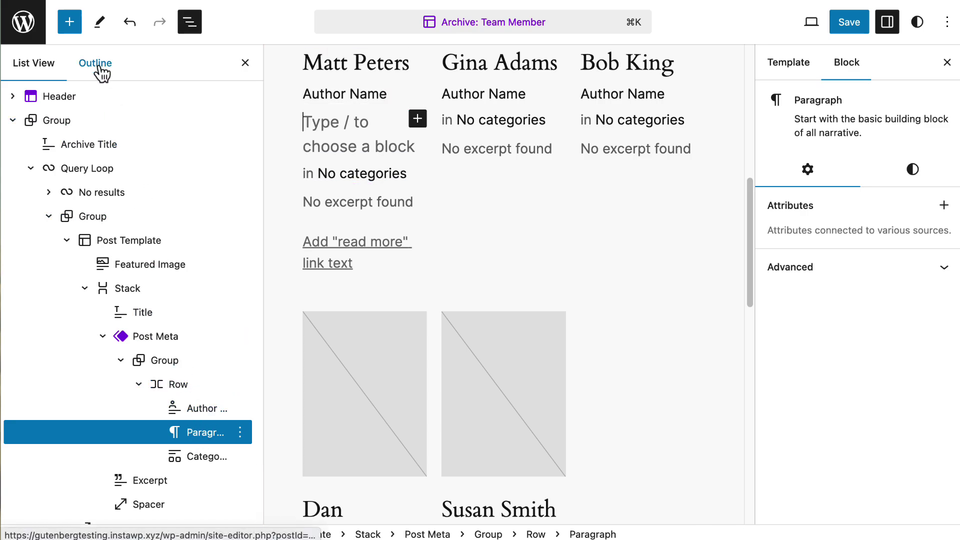
# - Insert Job Title blocks into the member cards from the block library
pyautogui.click(70, 22)
pyautogui.click(100, 107)
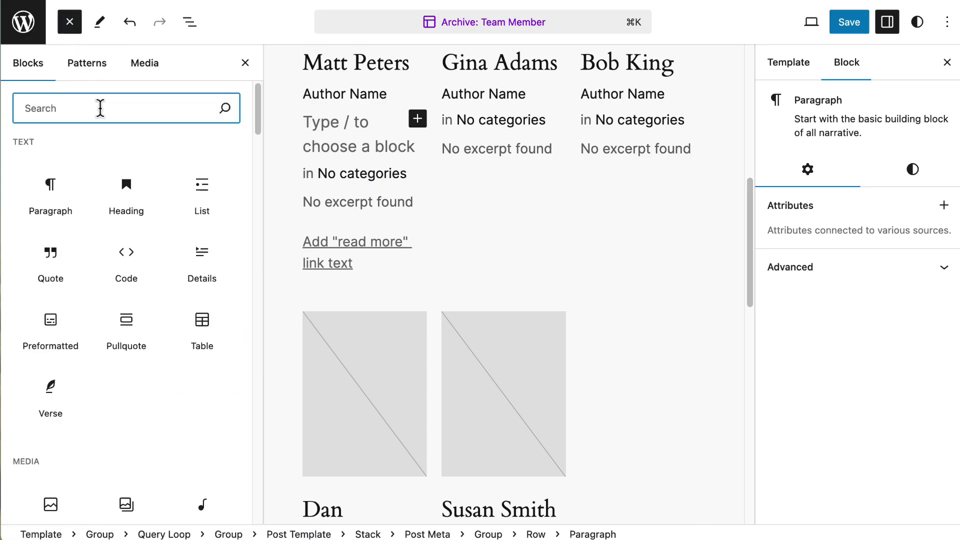
pyautogui.write('job')
pyautogui.click(62, 185)
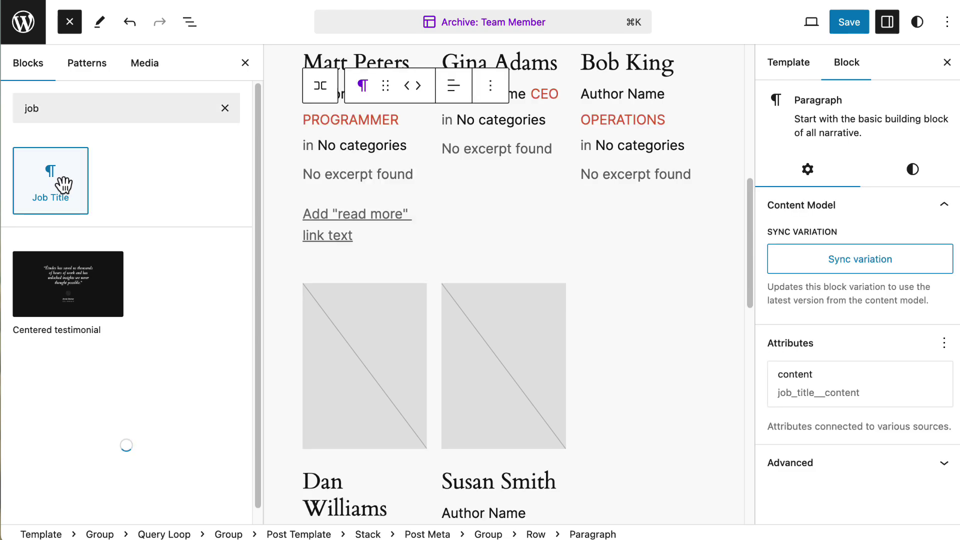
pyautogui.click(69, 191)
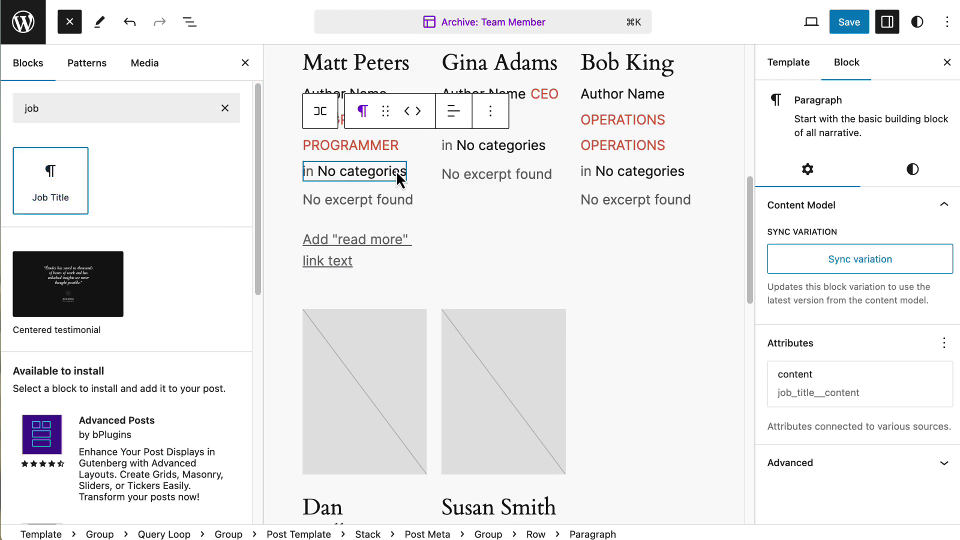
# - Delete the Author Name line and the Author block from the cards
pyautogui.click(382, 145)
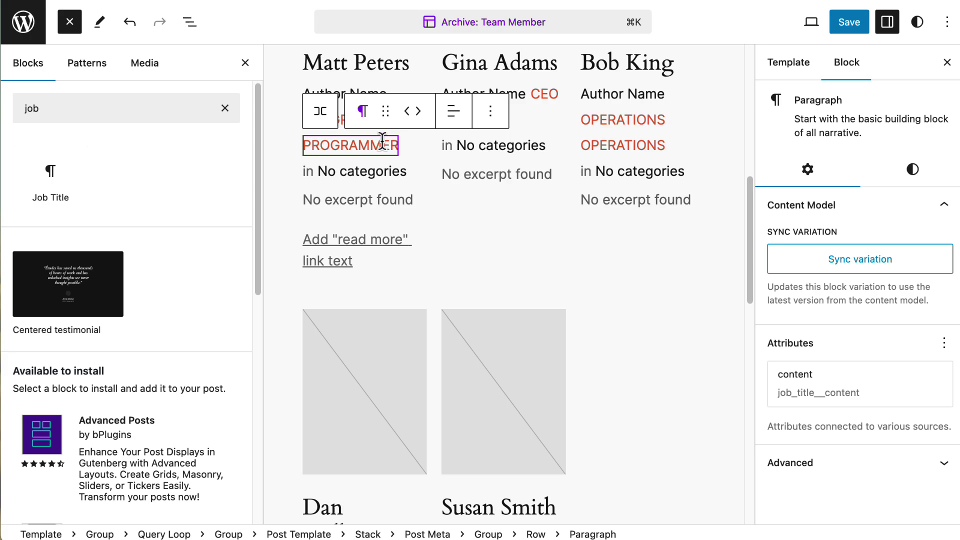
pyautogui.click(492, 111)
pyautogui.scroll(-1, 529, 487)
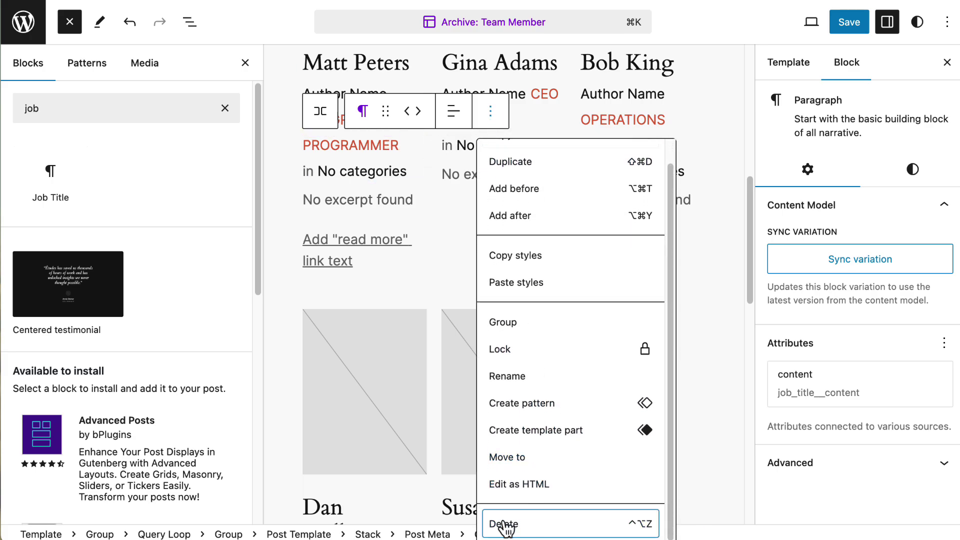
pyautogui.click(505, 524)
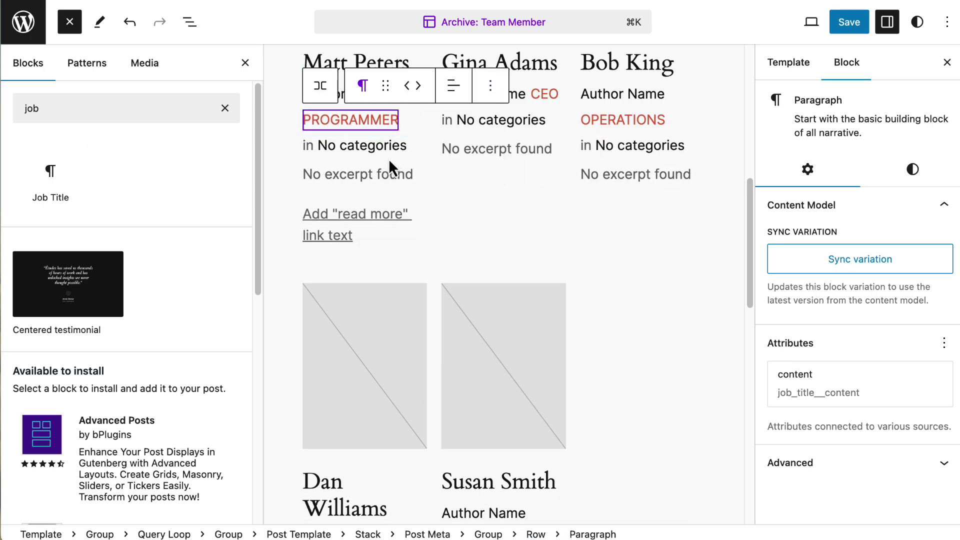
pyautogui.click(189, 22)
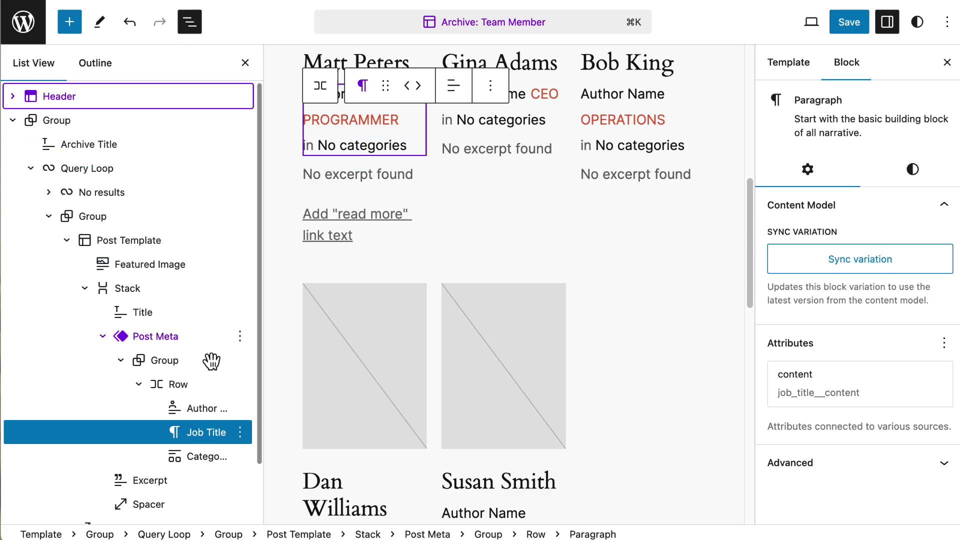
pyautogui.click(240, 408)
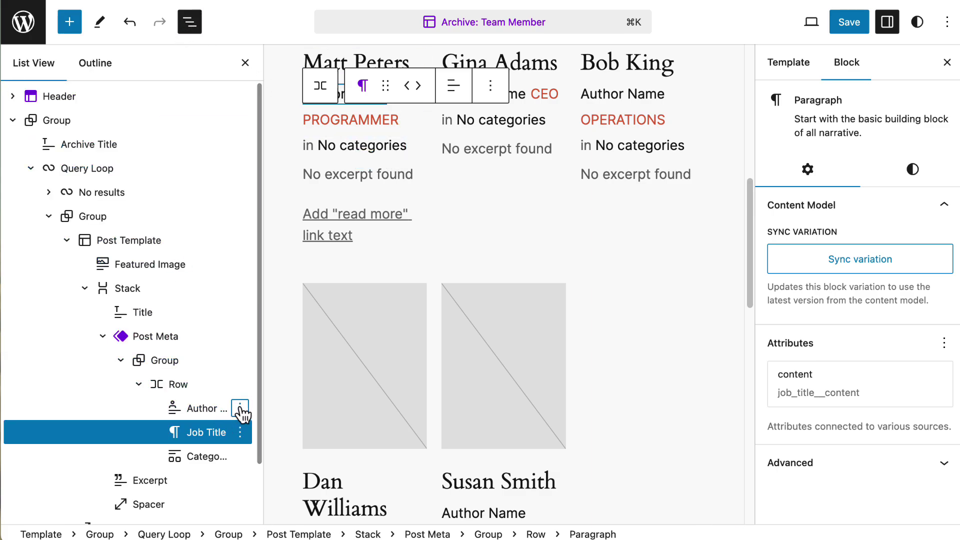
pyautogui.click(241, 408)
pyautogui.click(267, 379)
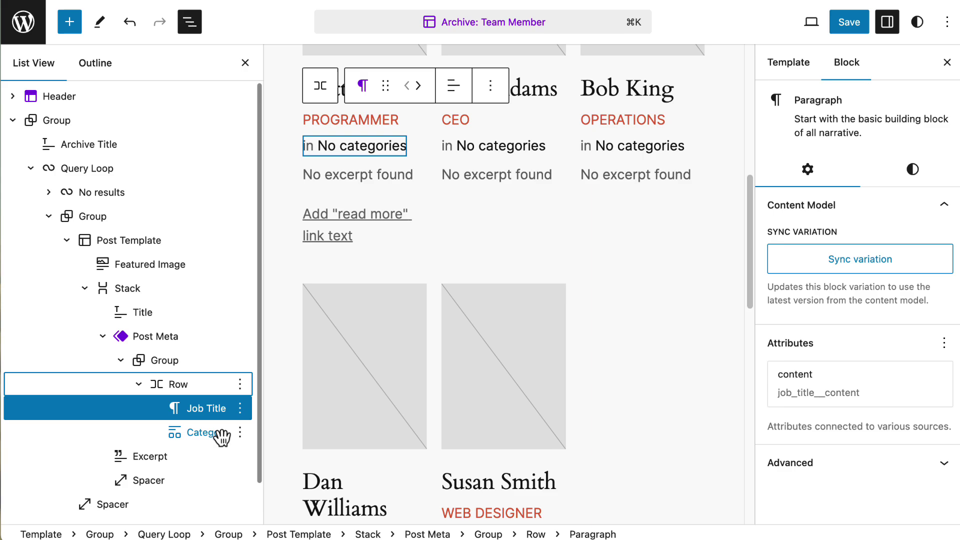
pyautogui.click(241, 432)
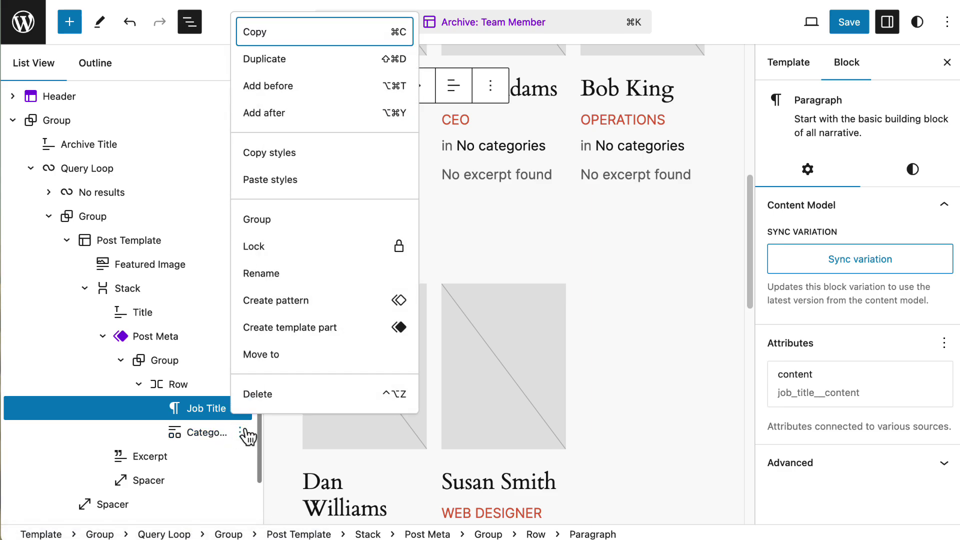
# - Delete the Category block and insert the Bio field after Job Title
pyautogui.click(258, 394)
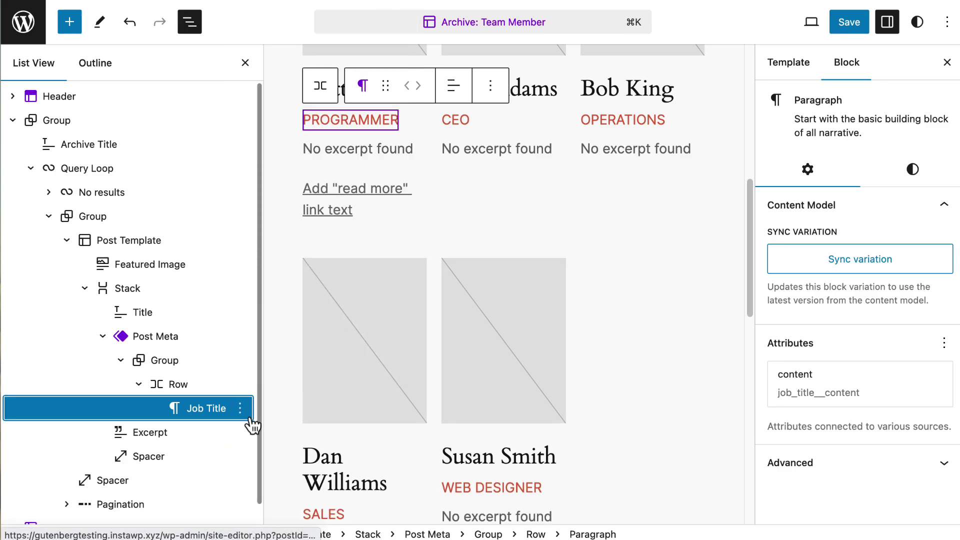
pyautogui.click(241, 408)
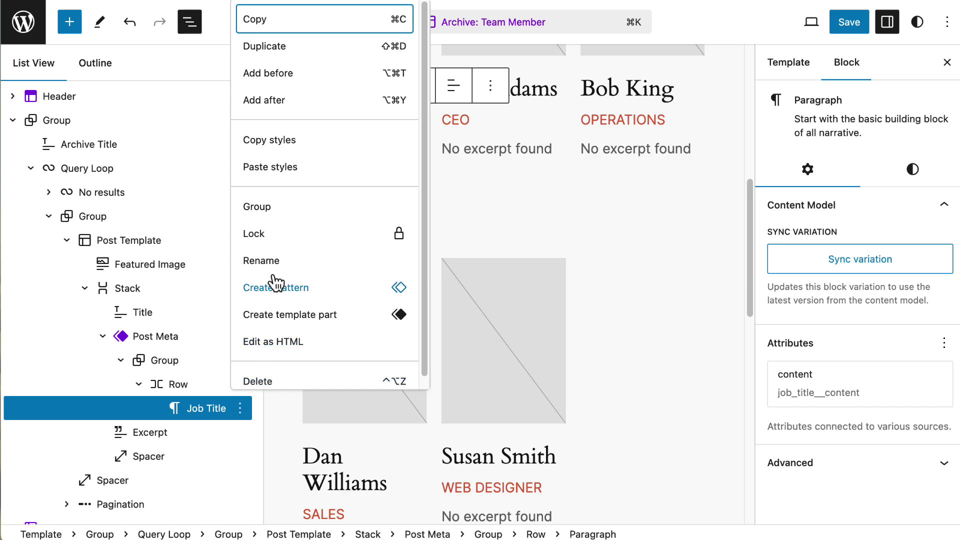
pyautogui.click(289, 101)
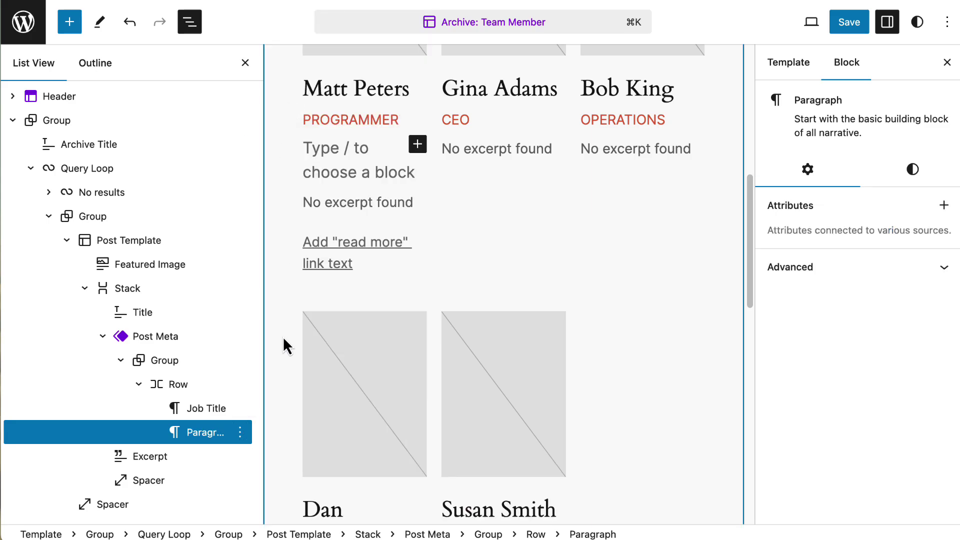
pyautogui.click(69, 22)
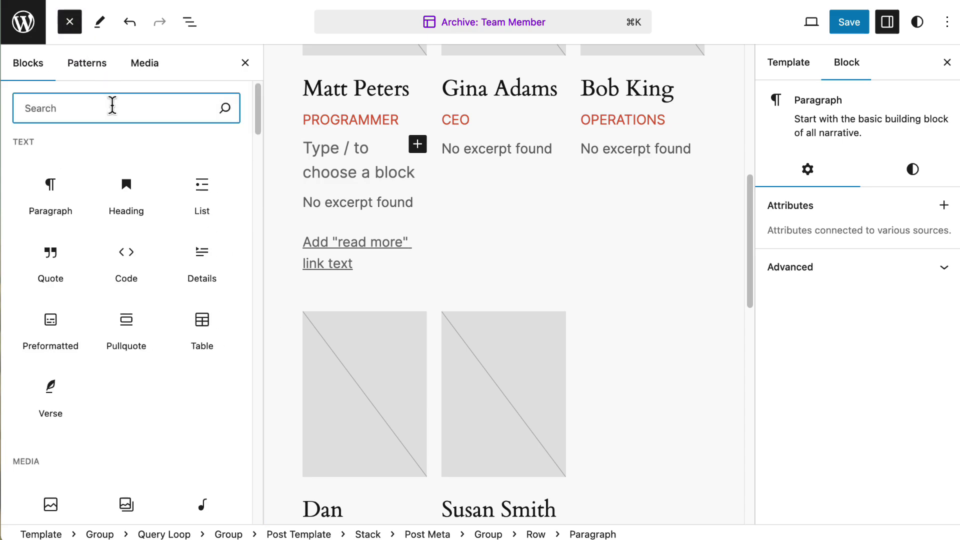
pyautogui.write('bio')
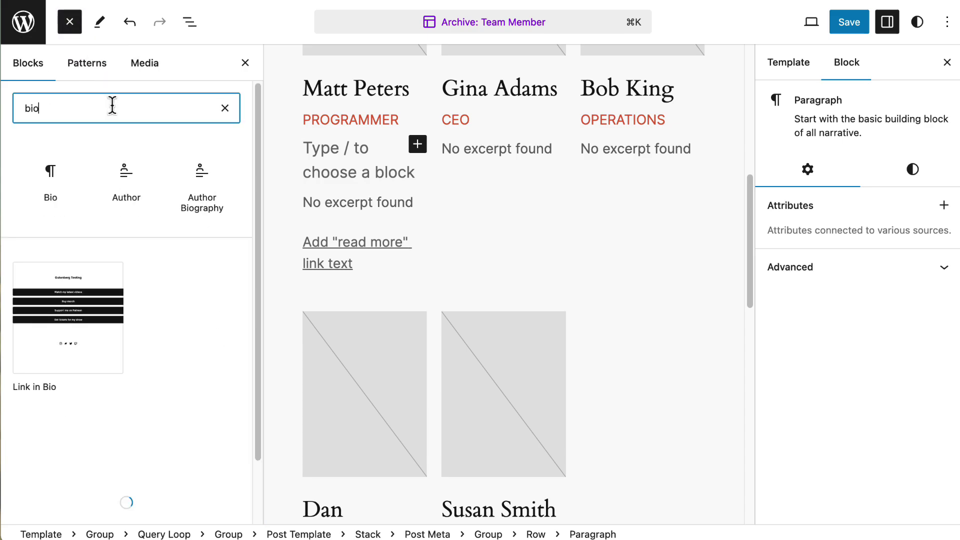
pyautogui.click(59, 186)
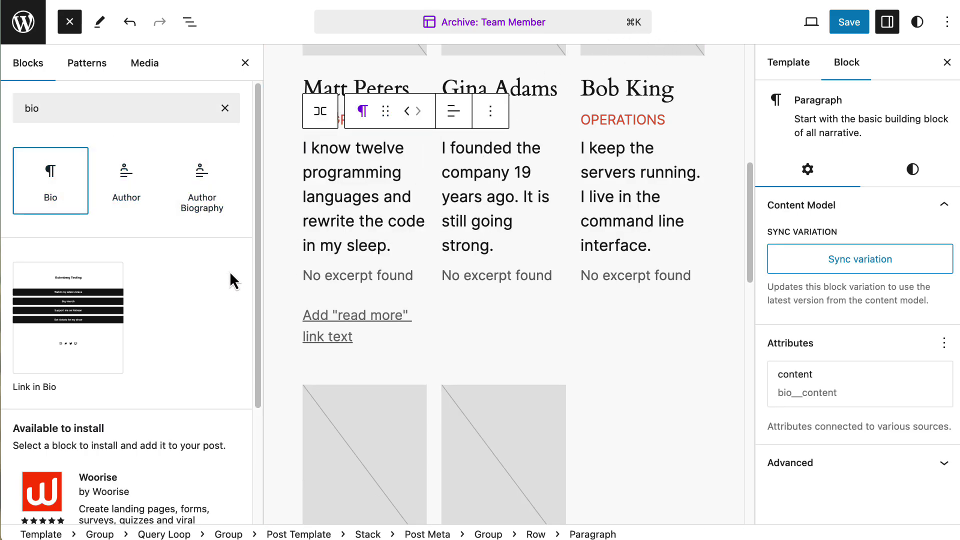
# - Delete the Excerpt block from the cards via List View
pyautogui.click(190, 22)
pyautogui.scroll(-2, 178, 200)
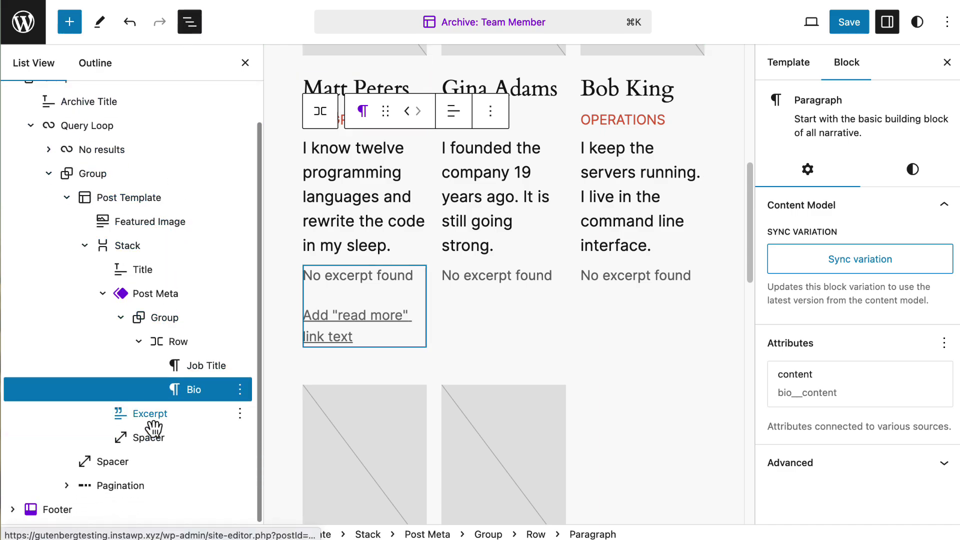
pyautogui.click(191, 423)
pyautogui.click(241, 414)
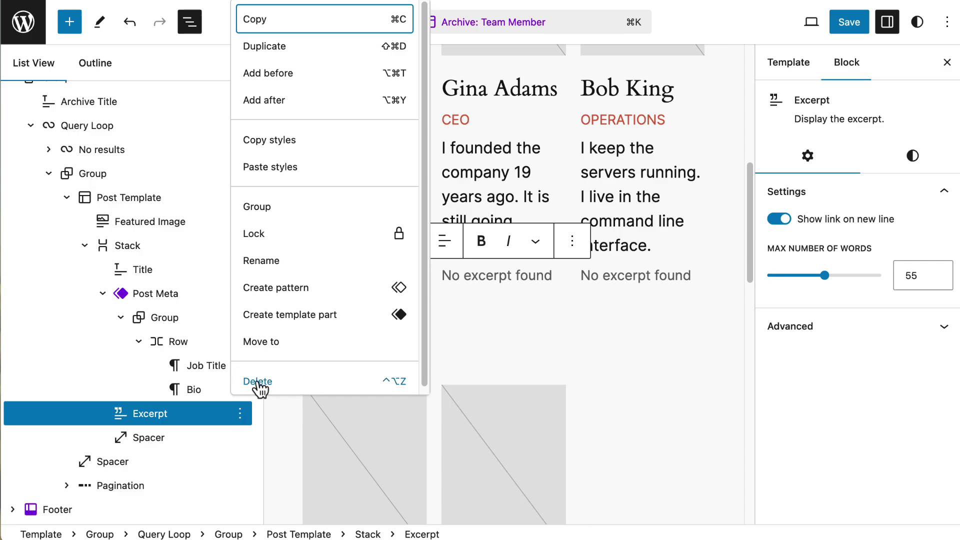
pyautogui.click(310, 382)
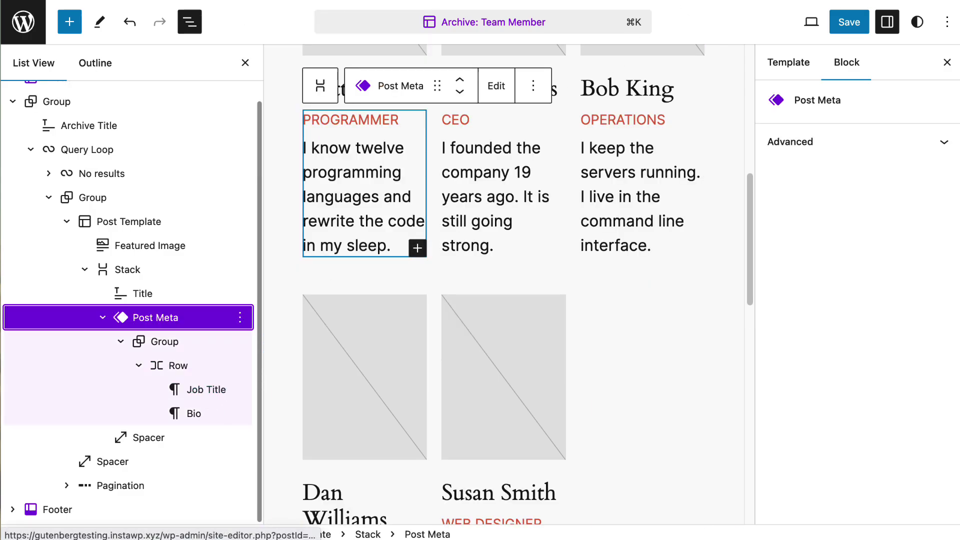
# - Save the template and check the live /team-member/ archive page
pyautogui.click(849, 25)
pyautogui.click(814, 24)
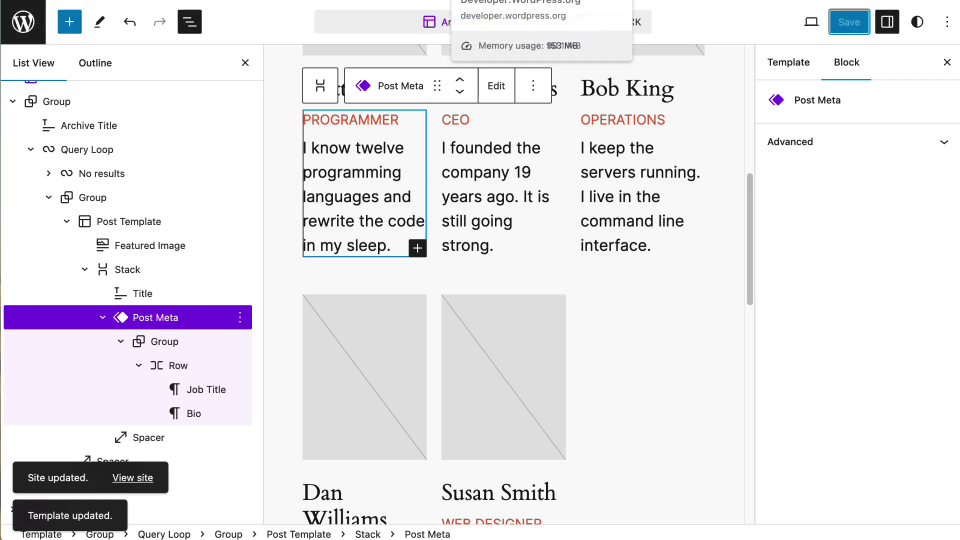
pyautogui.click(480, 0)
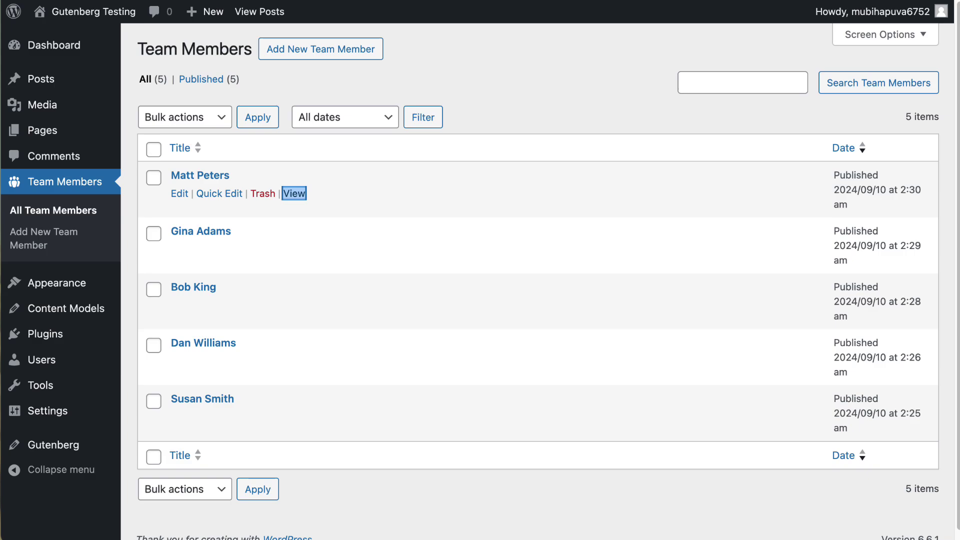
pyautogui.press('Return')
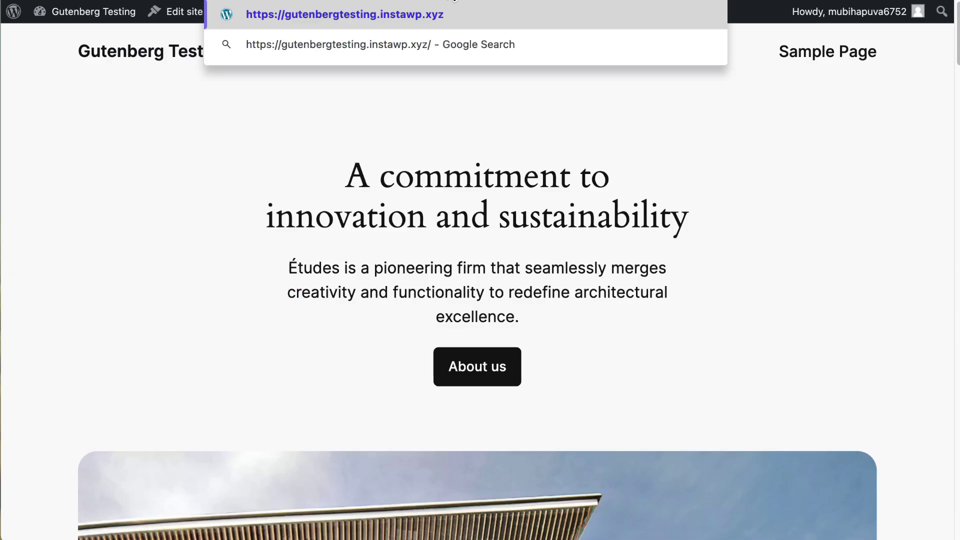
pyautogui.write('team-member/')
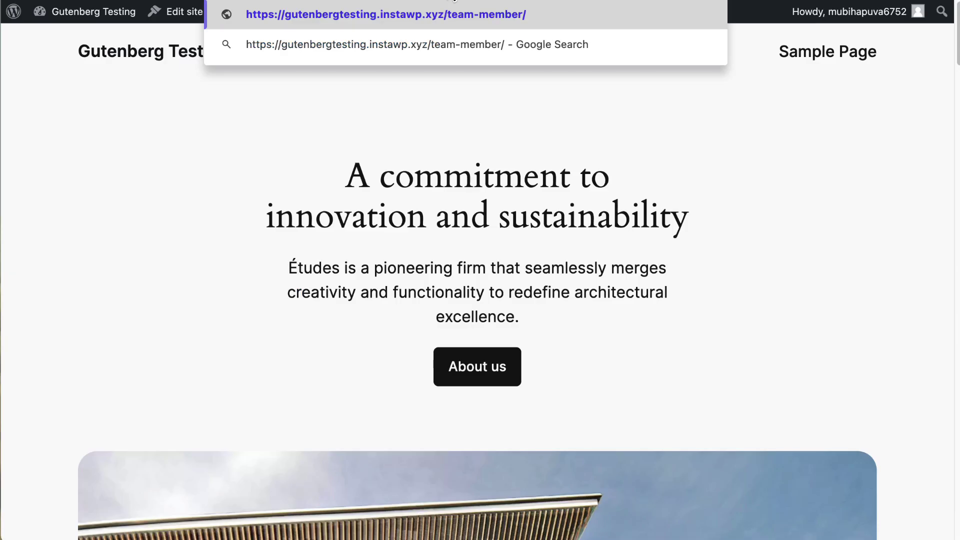
pyautogui.press('Return')
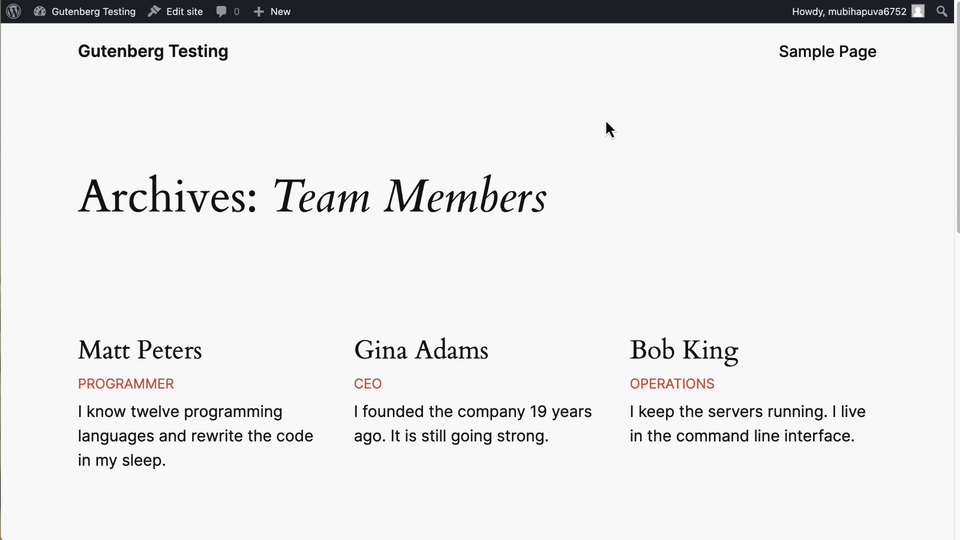
pyautogui.scroll(-5, 600, 125)
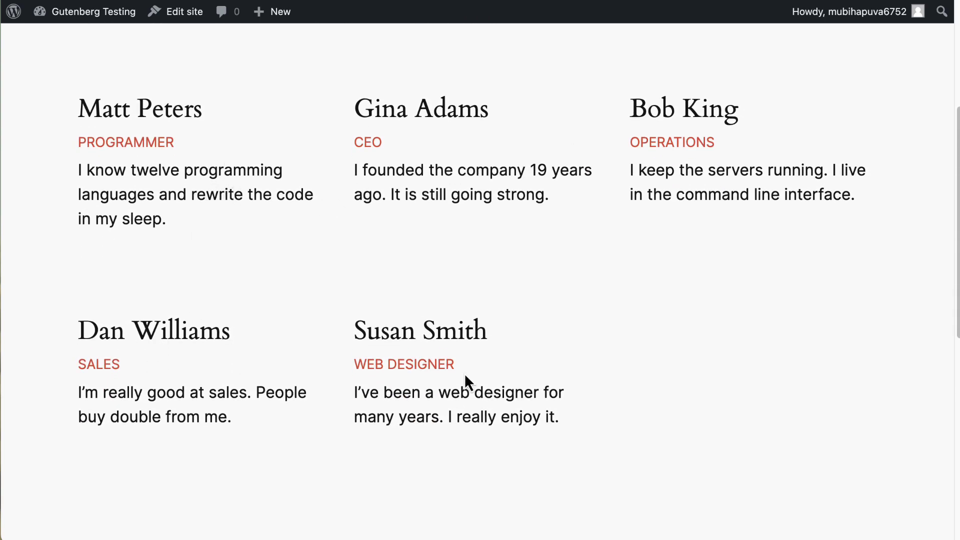
pyautogui.scroll(3, 582, 141)
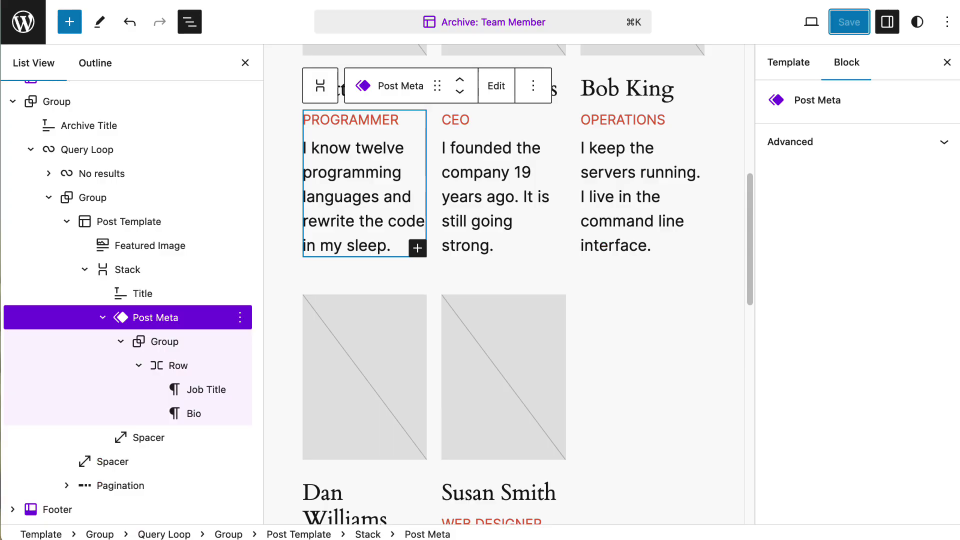
pyautogui.scroll(8, 519, 170)
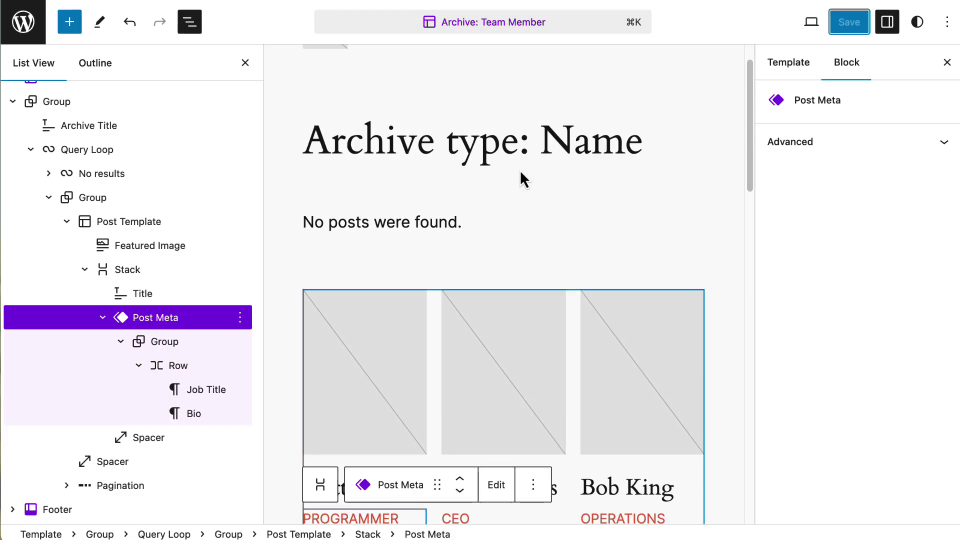
# - Insert the Member Photo field after the Featured Image in each card
pyautogui.click(368, 329)
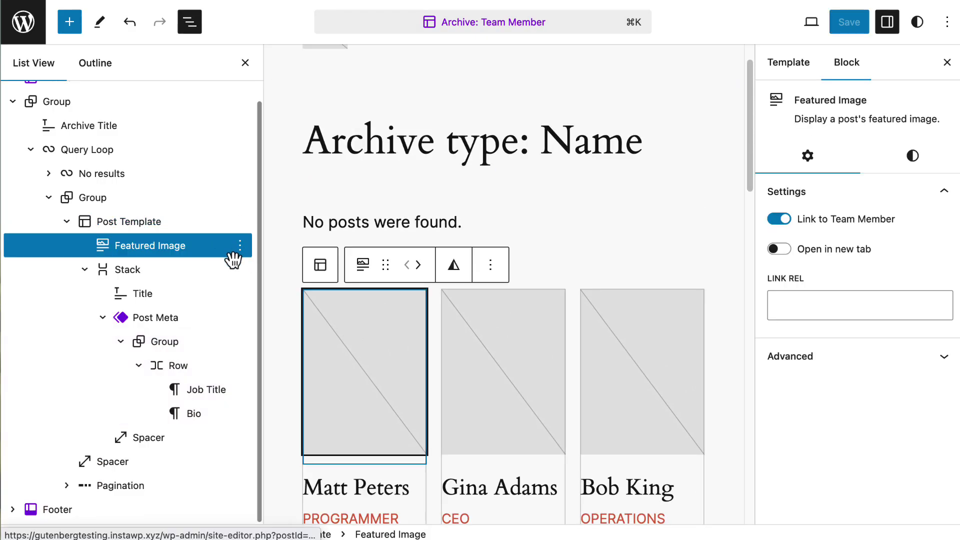
pyautogui.click(240, 246)
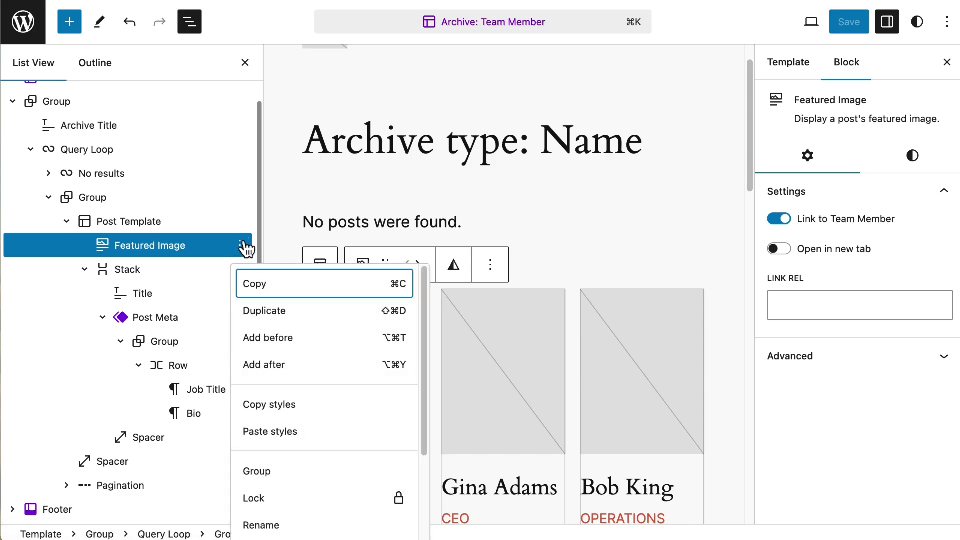
pyautogui.click(283, 365)
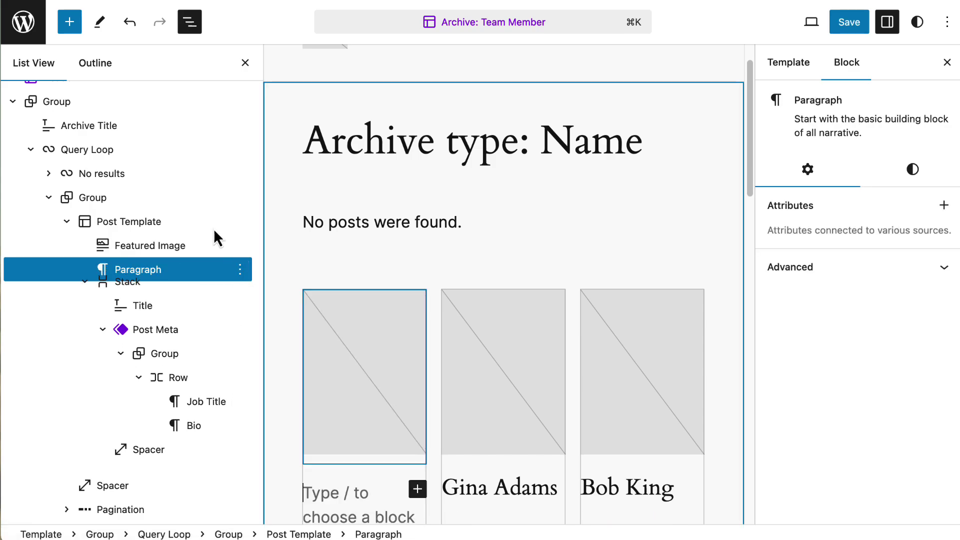
pyautogui.click(70, 22)
pyautogui.click(92, 113)
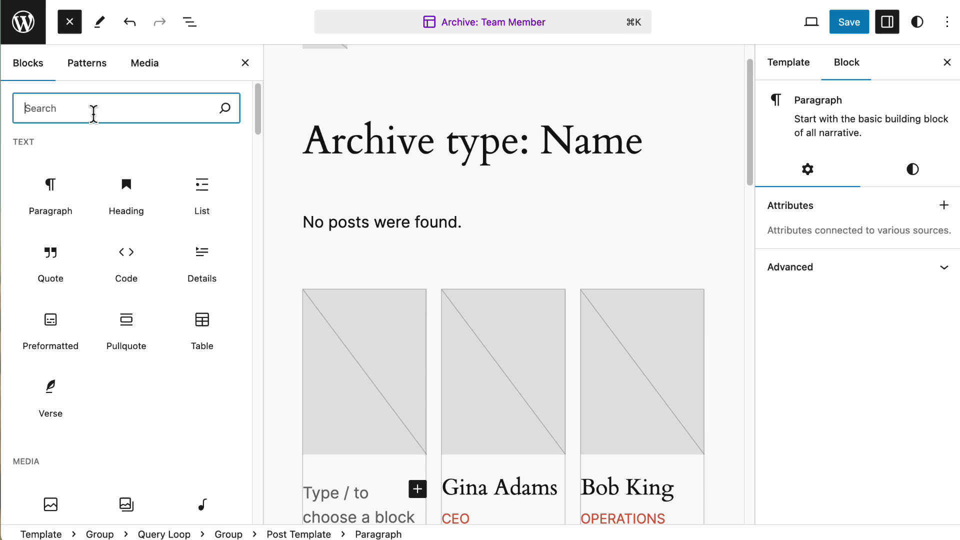
pyautogui.write('pho')
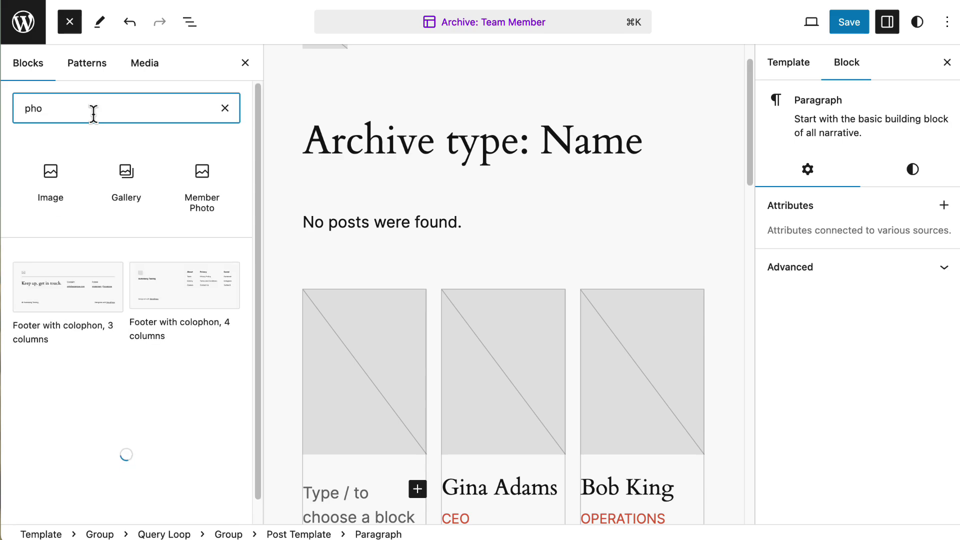
pyautogui.click(211, 181)
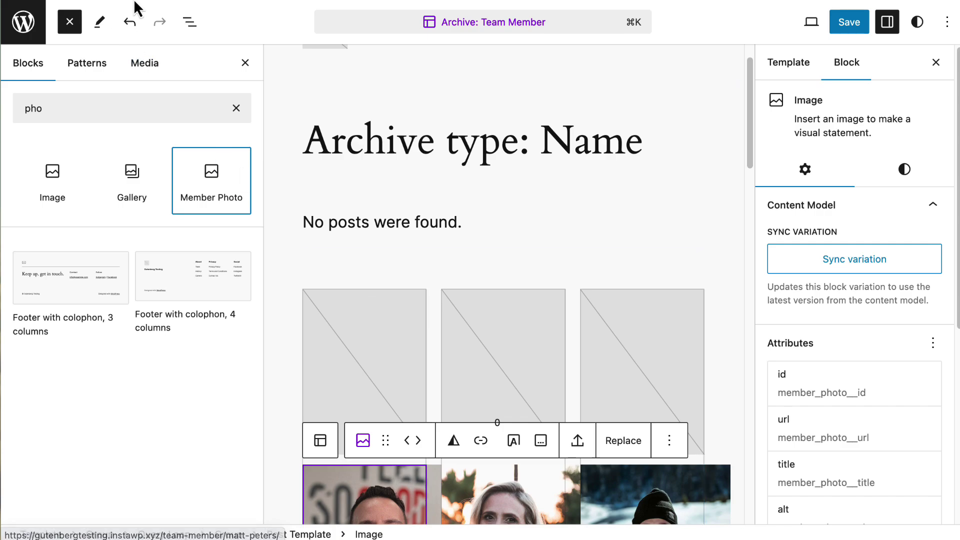
# - Delete the Featured Image block and save the archive template
pyautogui.click(189, 23)
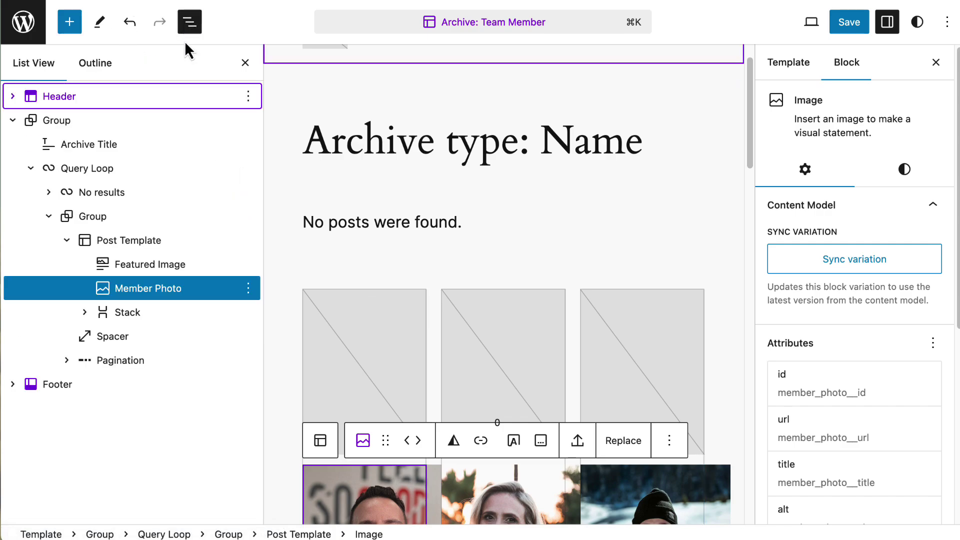
pyautogui.click(216, 271)
pyautogui.click(249, 265)
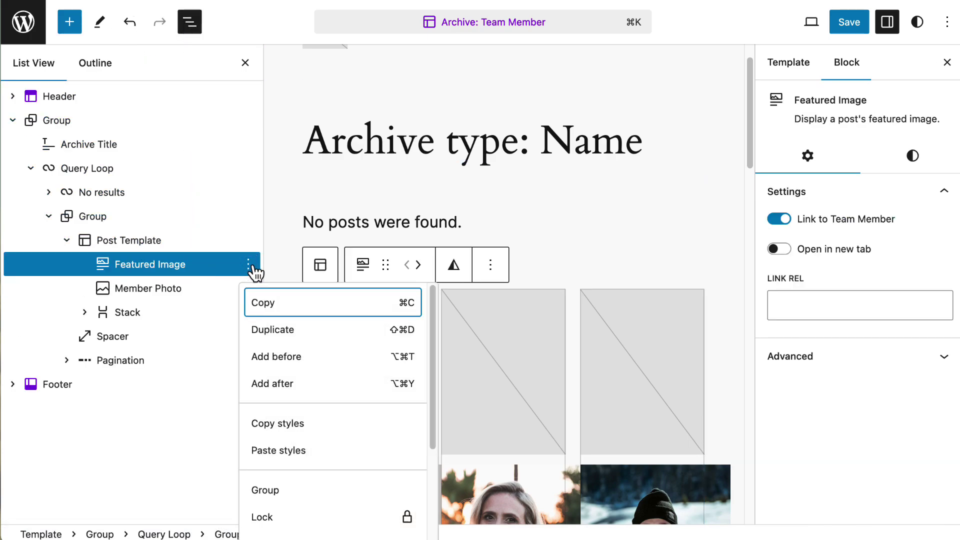
pyautogui.scroll(-3, 308, 350)
pyautogui.click(285, 522)
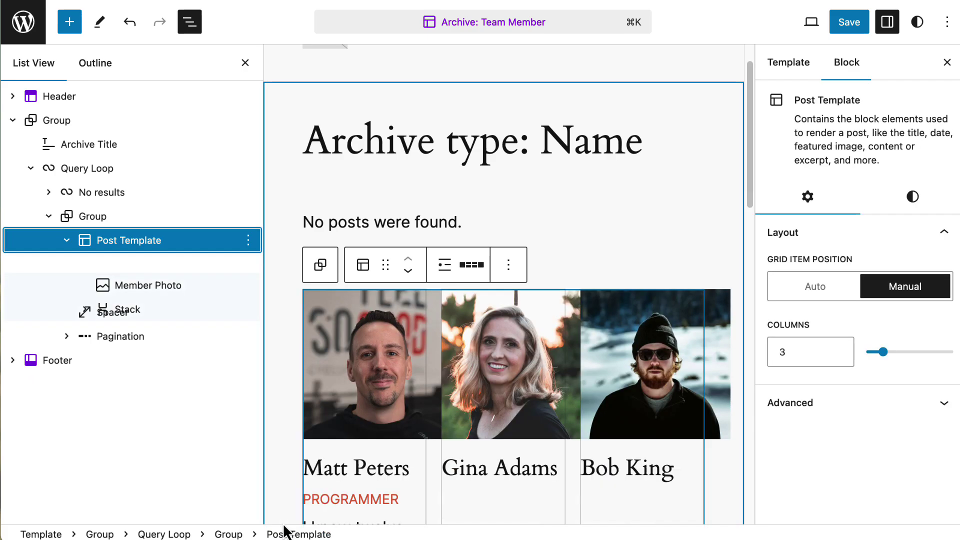
pyautogui.click(848, 22)
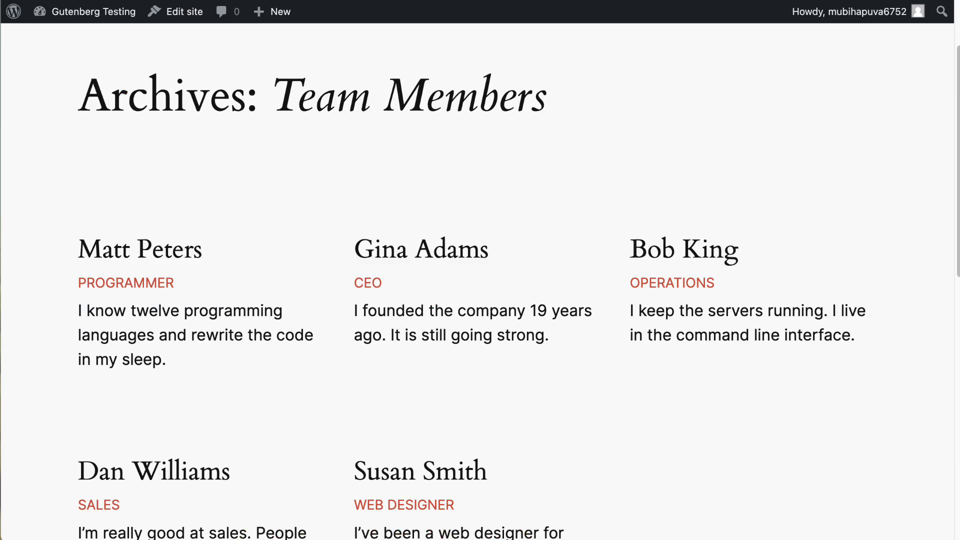
# - Reload the Team Members archive and review each card's photo, name, red job title and bio
pyautogui.press('super+r')
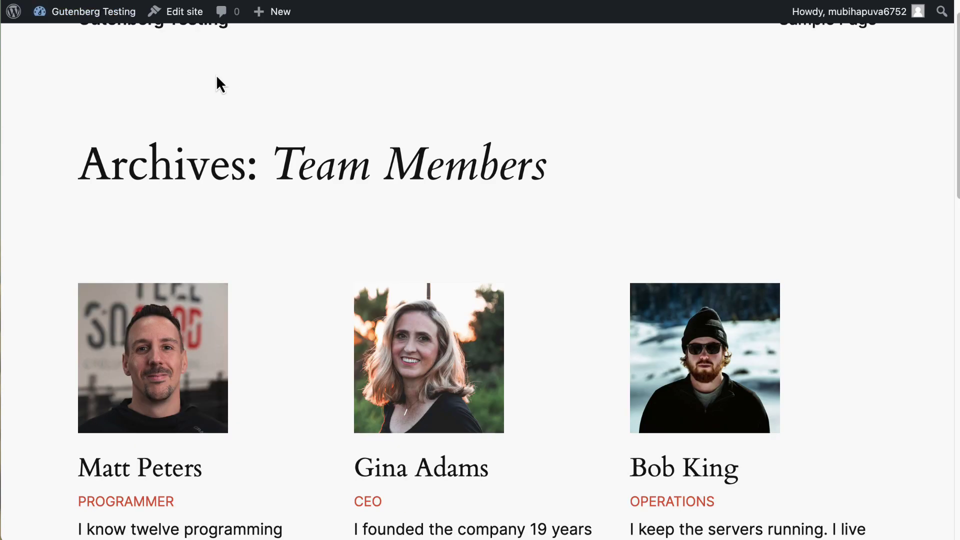
pyautogui.scroll(-10, 306, 89)
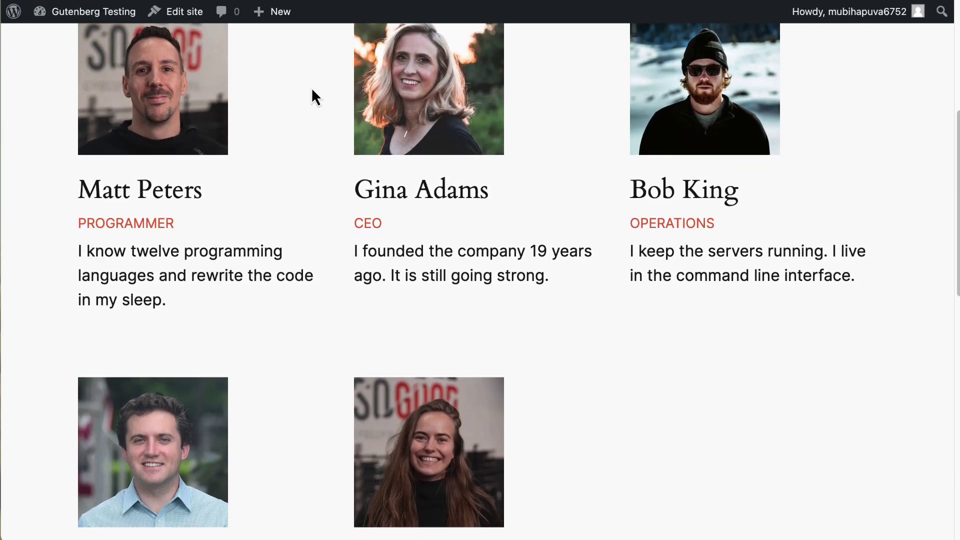
pyautogui.scroll(-2, 314, 91)
pyautogui.scroll(8, 315, 91)
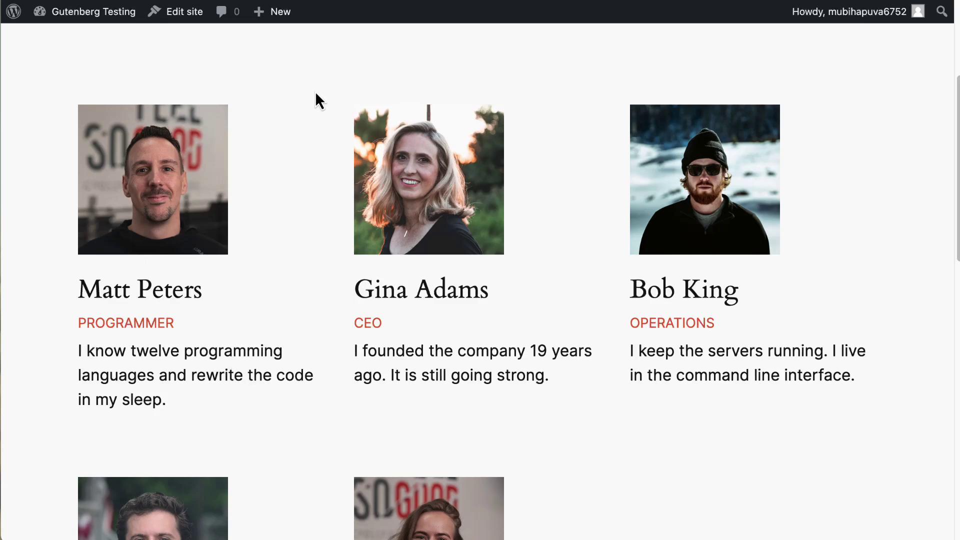
pyautogui.scroll(1, 319, 92)
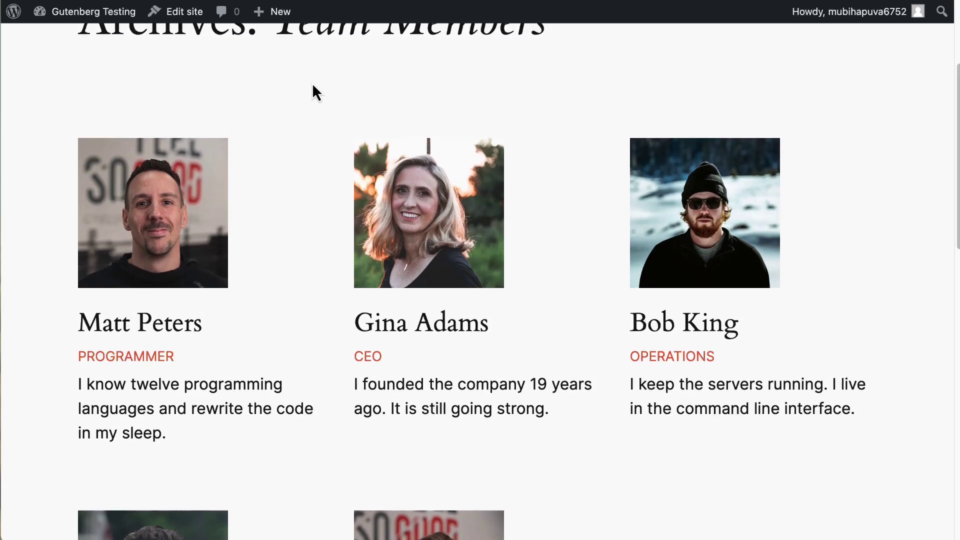
pyautogui.scroll(2, 312, 83)
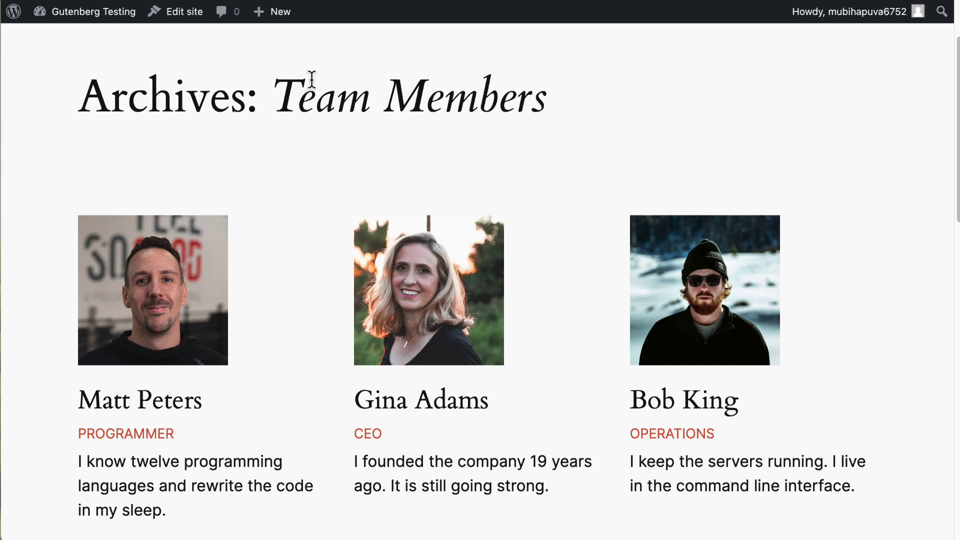
# - Download all content models from Content Models > Export as a ZIP into Downloads
pyautogui.moveTo(90, 15)
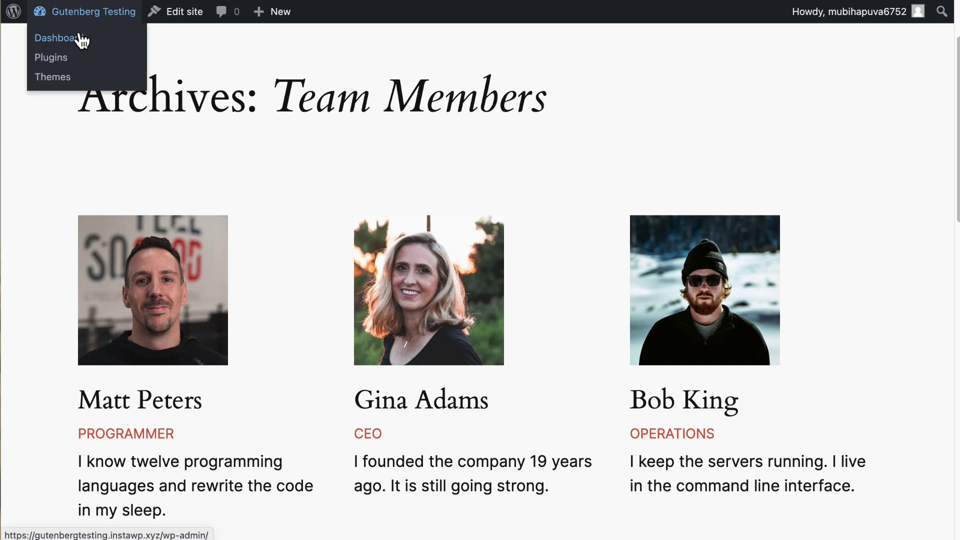
pyautogui.click(81, 39)
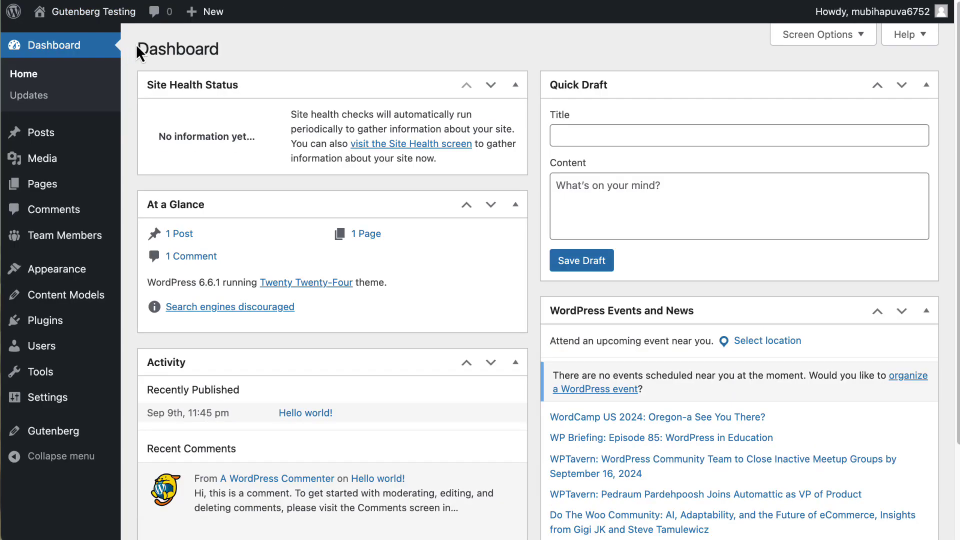
pyautogui.moveTo(61, 302)
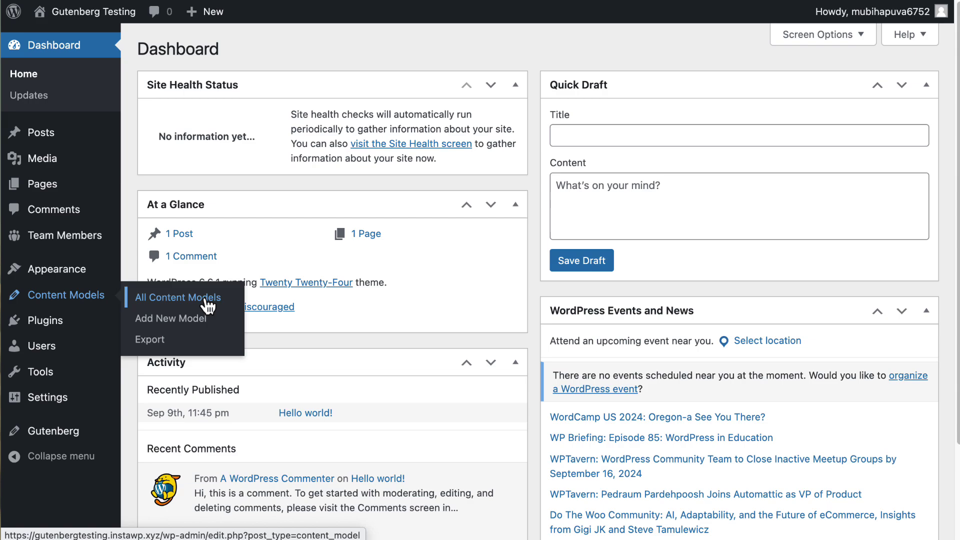
pyautogui.click(150, 342)
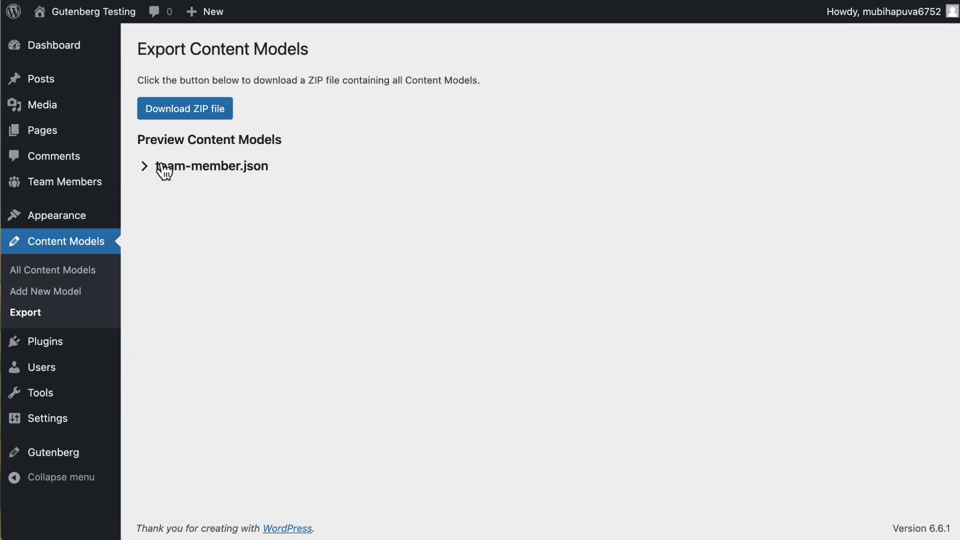
pyautogui.click(190, 111)
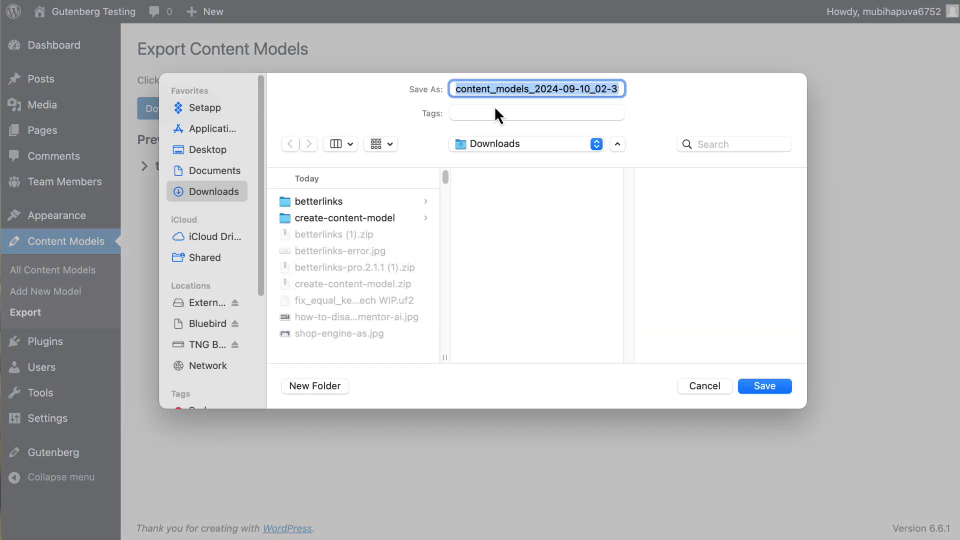
pyautogui.click(756, 391)
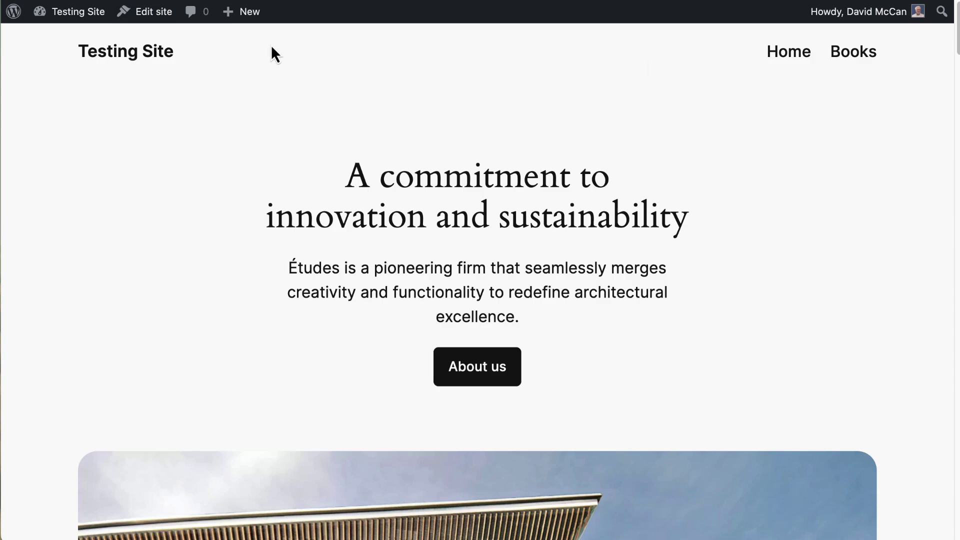
# - Upload content_models_2024-09-10_02-39-50.zip as a plugin on Testing Site and activate it
pyautogui.moveTo(88, 28)
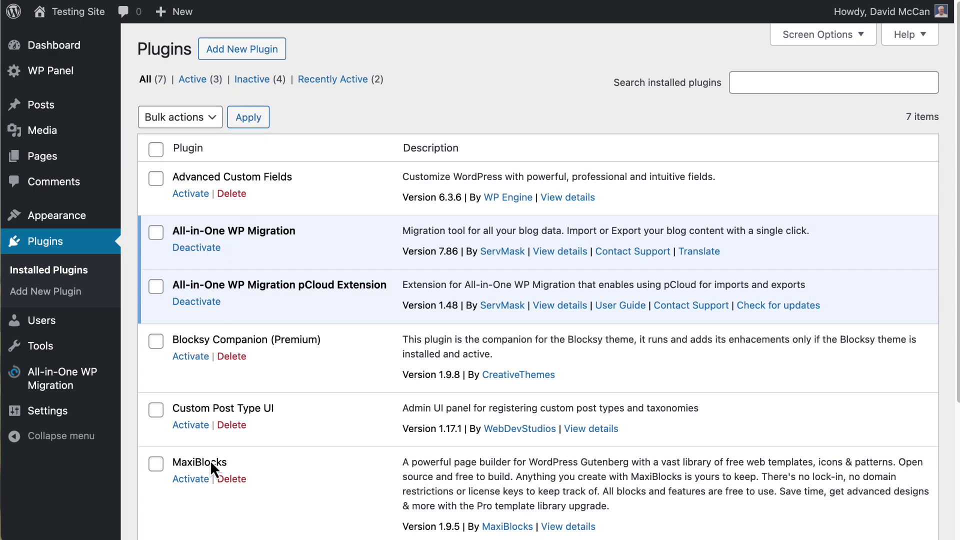
pyautogui.scroll(-5, 323, 135)
pyautogui.scroll(5, 324, 135)
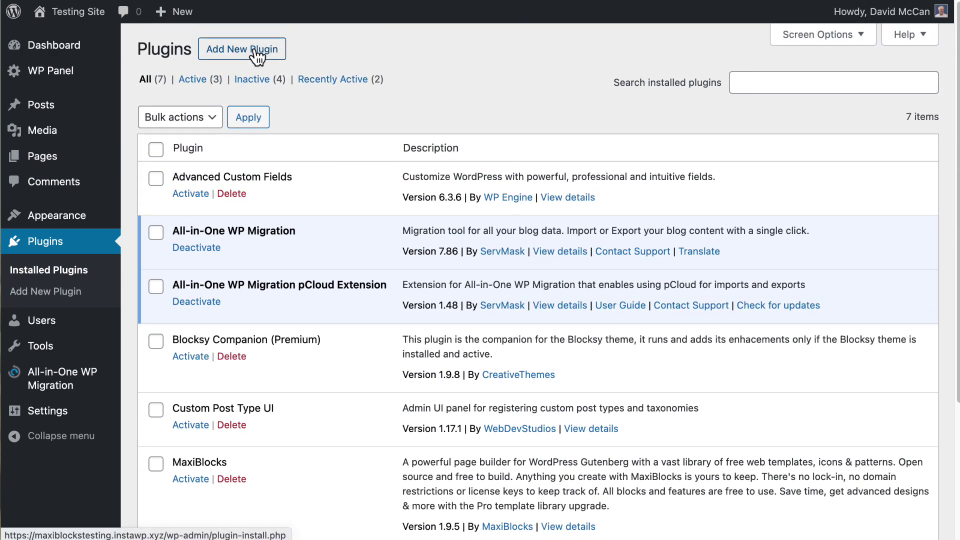
pyautogui.click(258, 55)
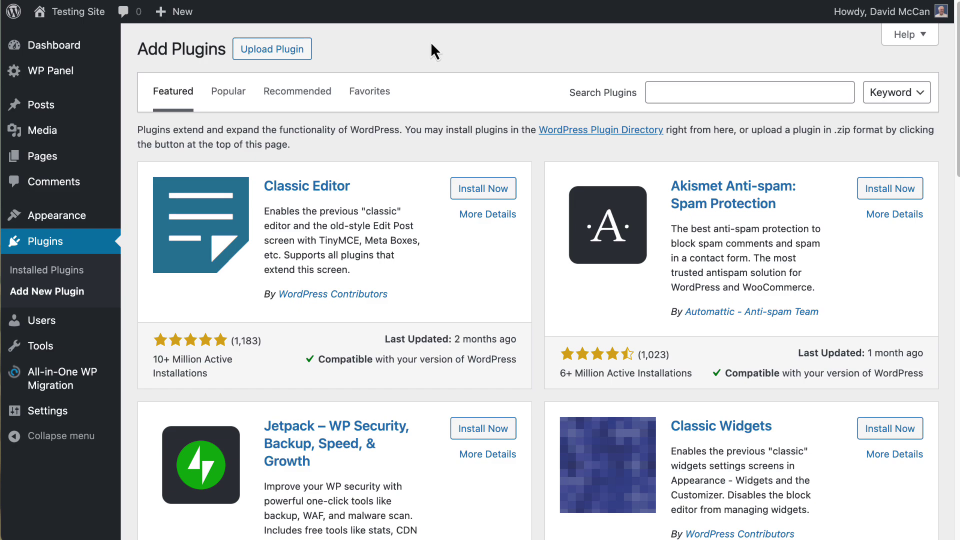
pyautogui.click(290, 51)
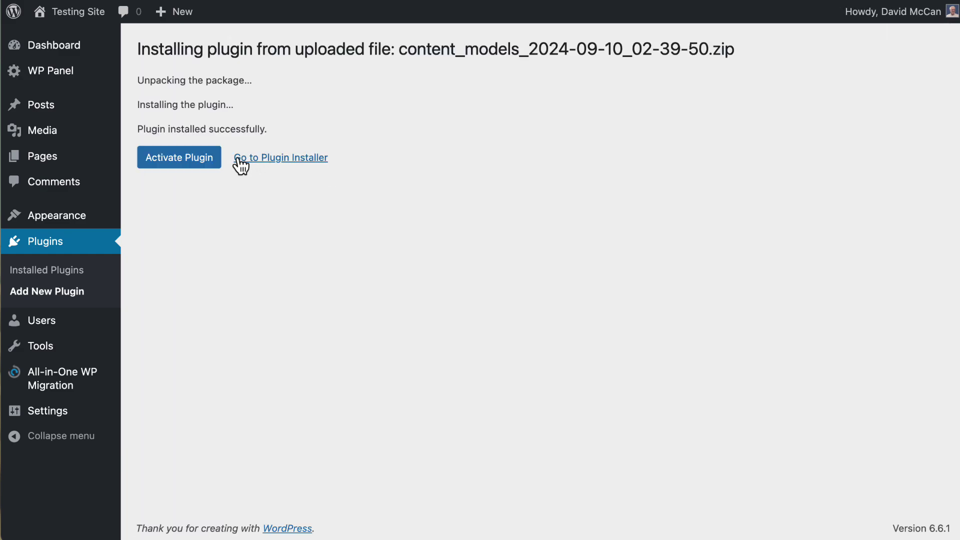
pyautogui.click(218, 160)
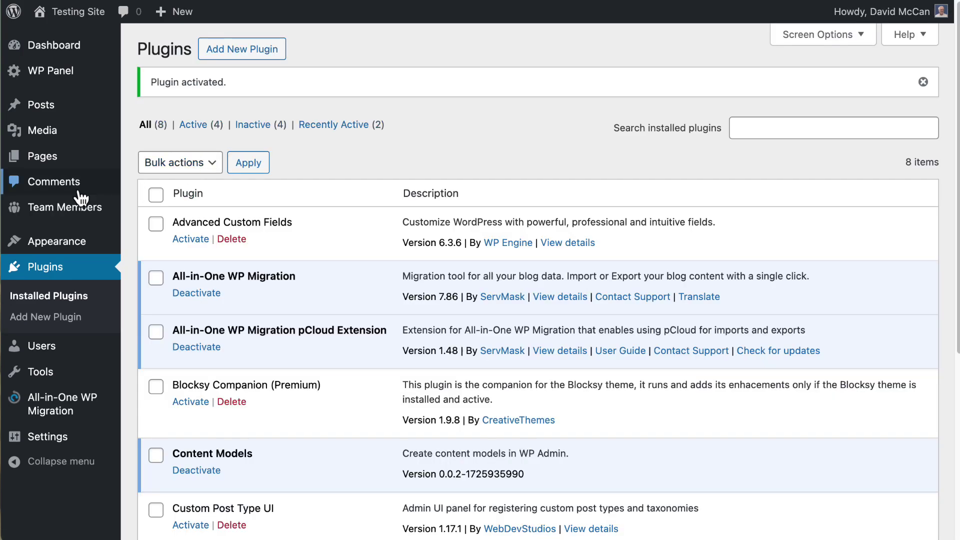
# - Add a new Team Member on the Testing Site from the Team Members menu
pyautogui.moveTo(37, 207)
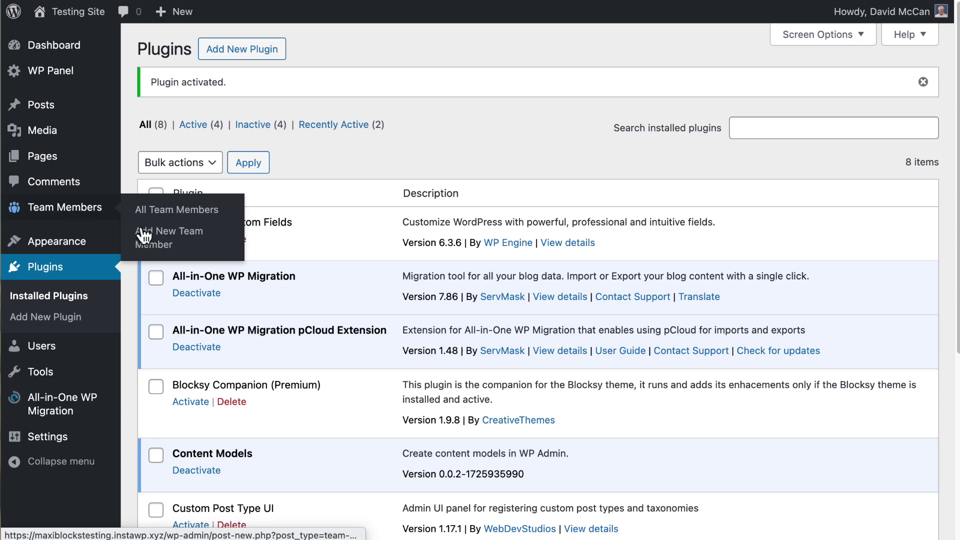
pyautogui.click(162, 242)
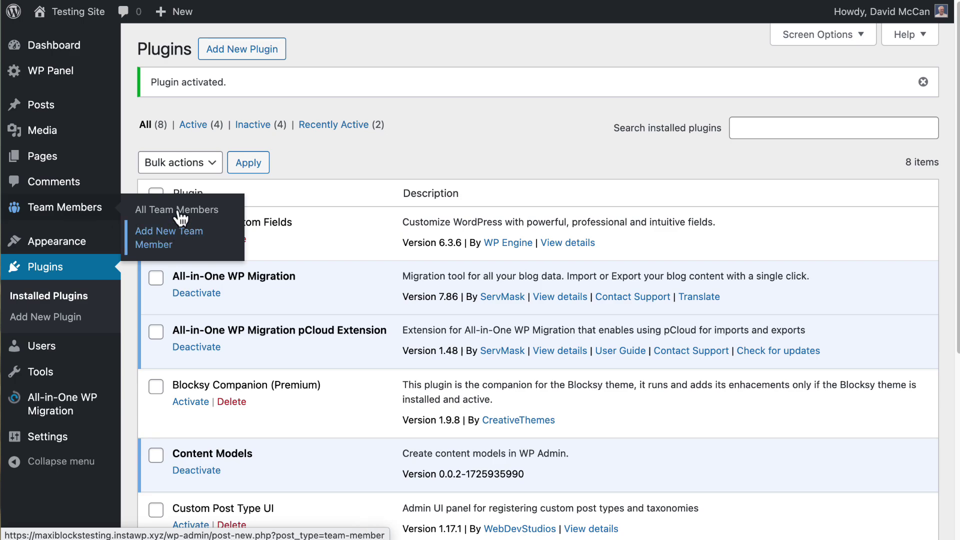